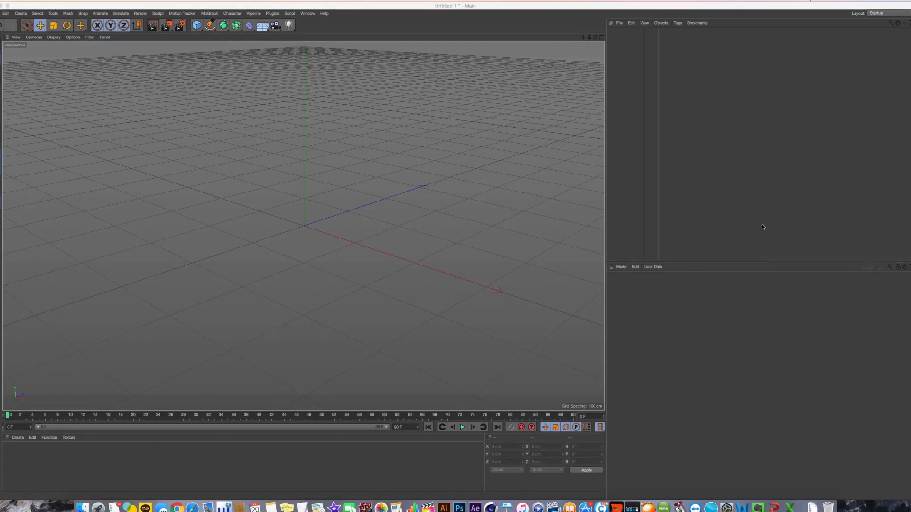
Try adding a cube primitive and deleting it, and briefly show the Content Browser in place of the object list
{"action": "left_click", "coordinate": [703, 192]}
{"action": "left_click", "coordinate": [666, 302]}
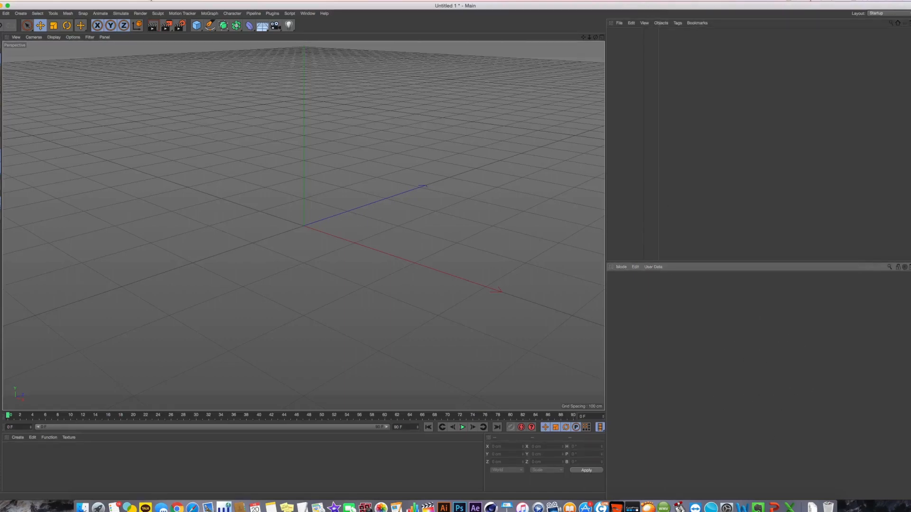
{"action": "left_click", "coordinate": [196, 25]}
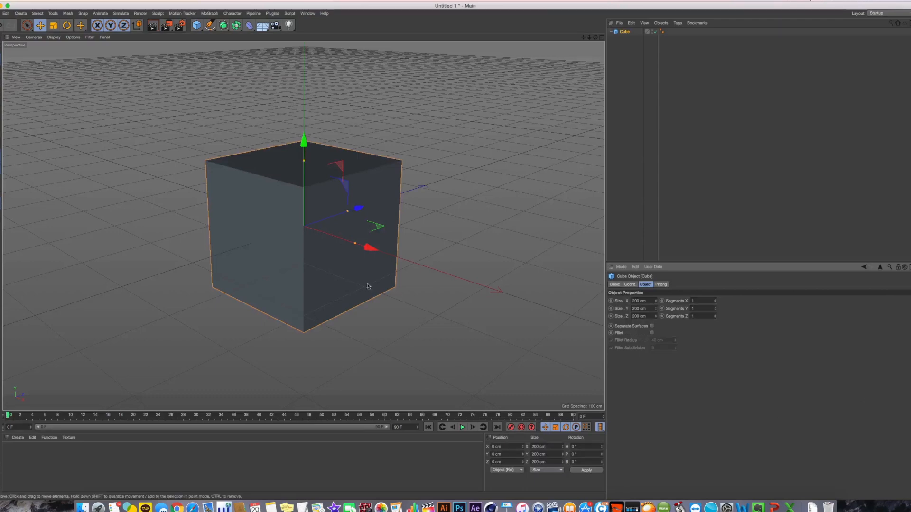
{"action": "key", "text": "Delete"}
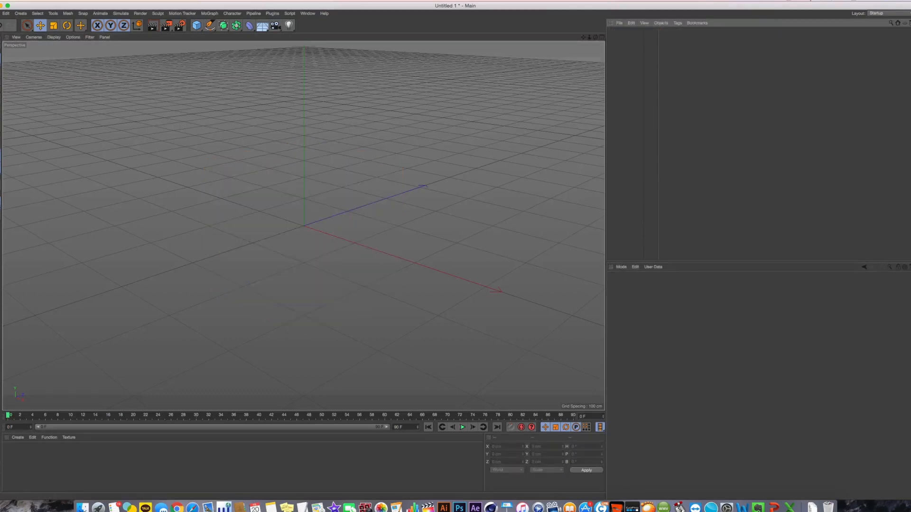
{"action": "key", "text": "shift+F8"}
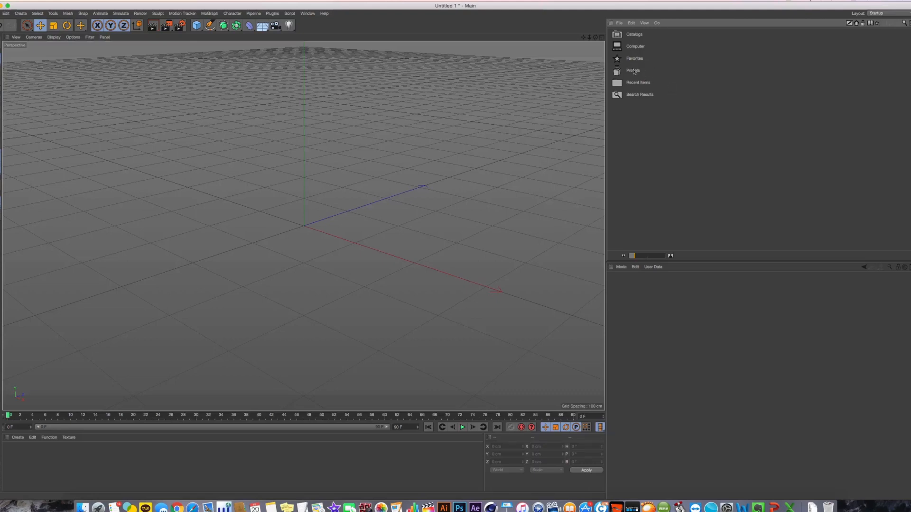
{"action": "key", "text": "shift+F1"}
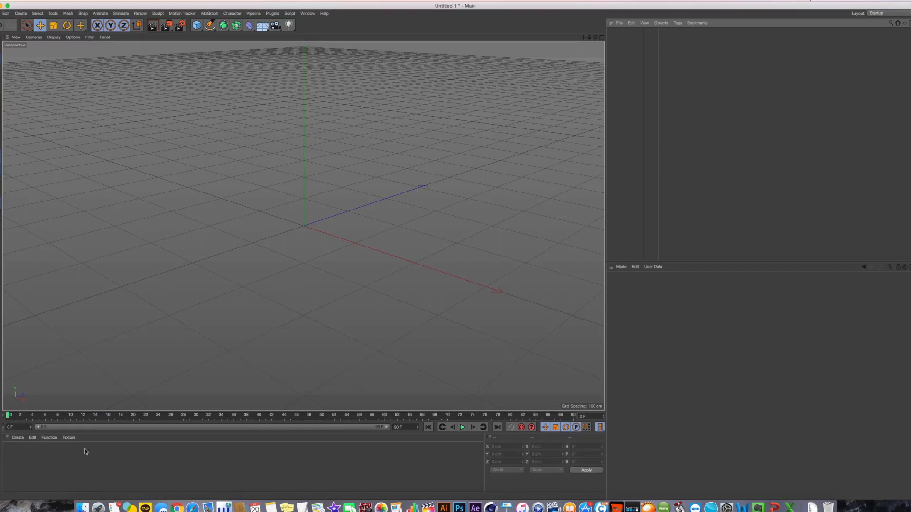
Create a new standard material with the material manager's New Material command and delete it again
{"action": "left_click", "coordinate": [19, 438]}
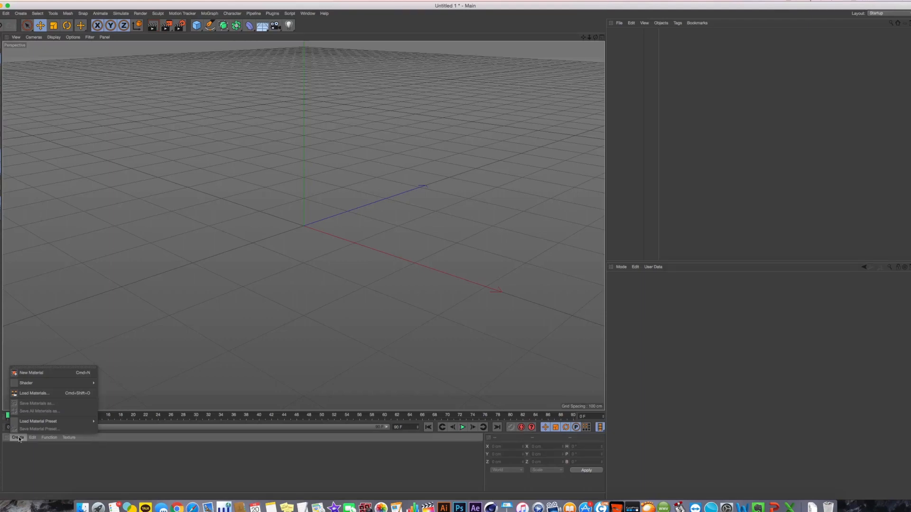
{"action": "mouse_move", "coordinate": [39, 386]}
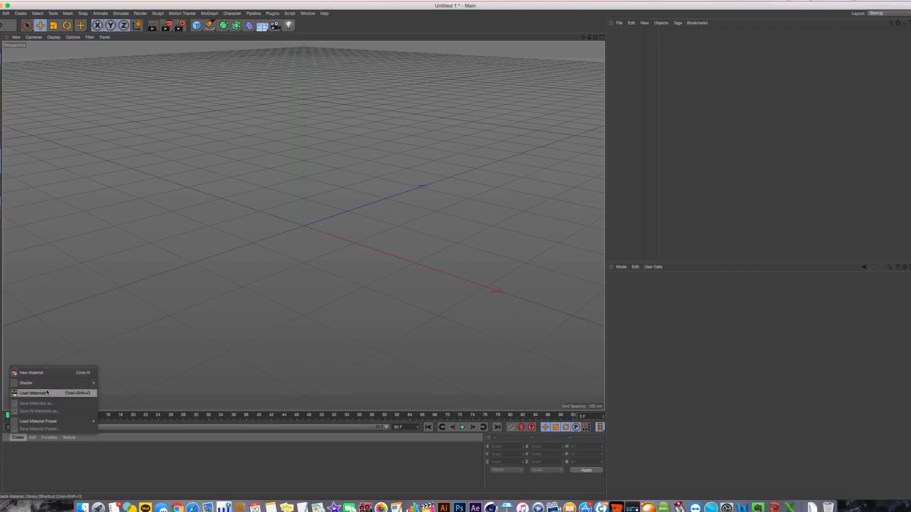
{"action": "left_click", "coordinate": [66, 374]}
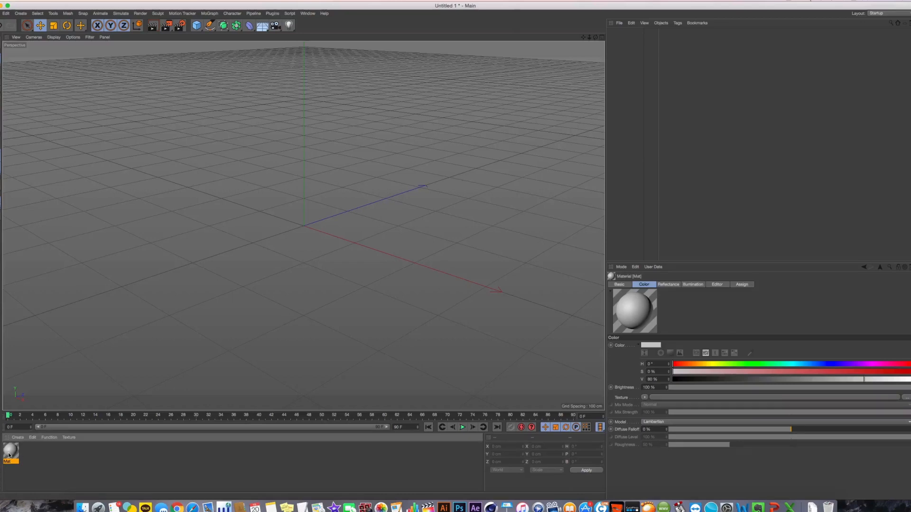
{"action": "key", "text": "Delete"}
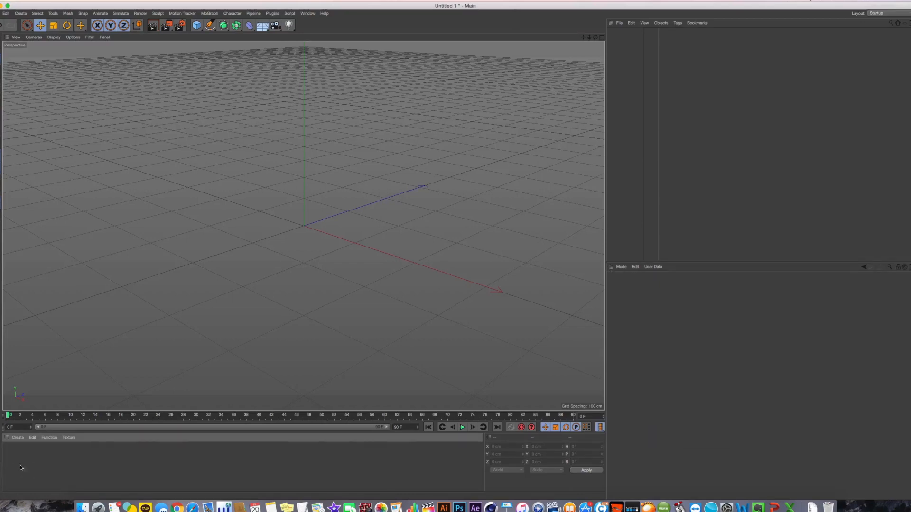
Create two standard materials directly in the empty material area and delete the newer one
{"action": "double_click", "coordinate": [30, 459]}
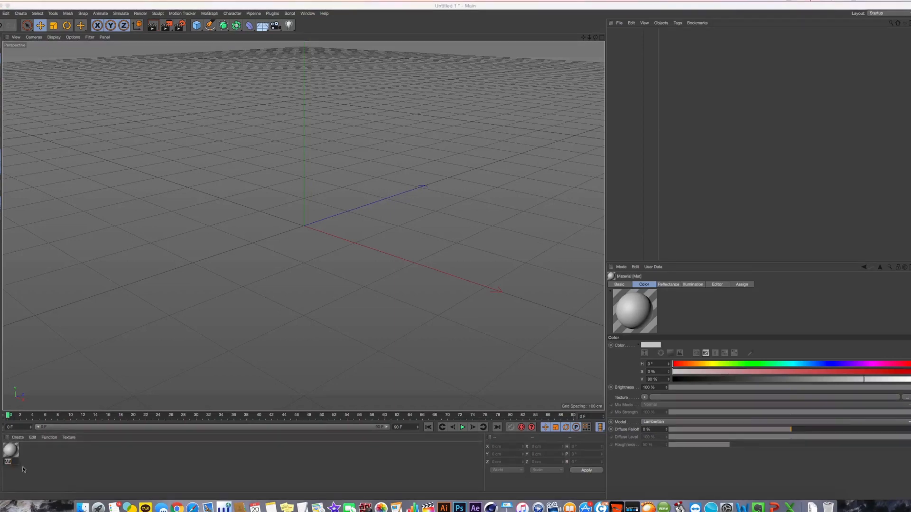
{"action": "left_click", "coordinate": [12, 466]}
{"action": "double_click", "coordinate": [12, 466]}
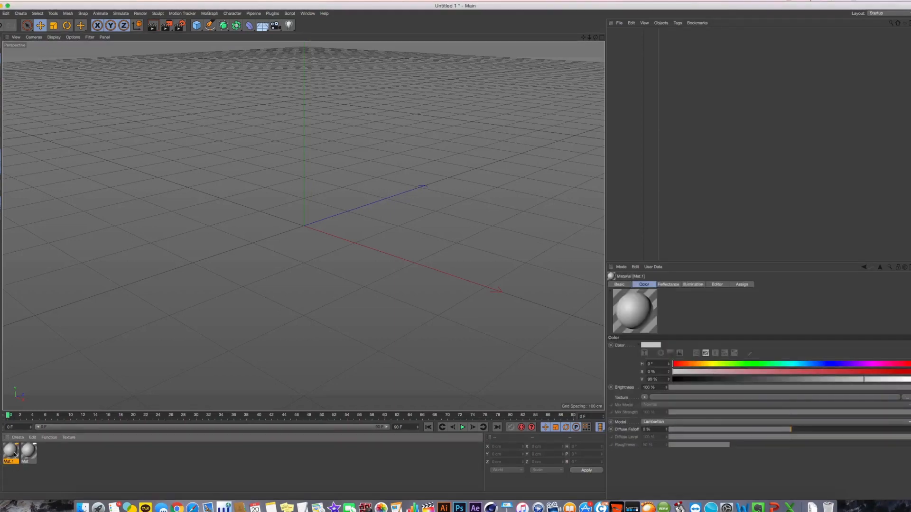
{"action": "key", "text": "Delete"}
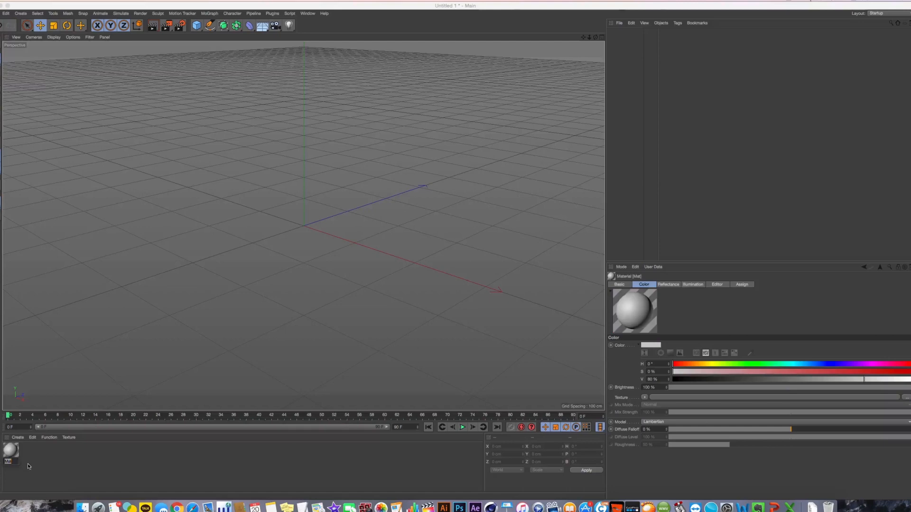
Rename the remaining material as test and delete it
{"action": "key", "text": "BackSpace"}
{"action": "type", "text": "test"}
{"action": "key", "text": "Return"}
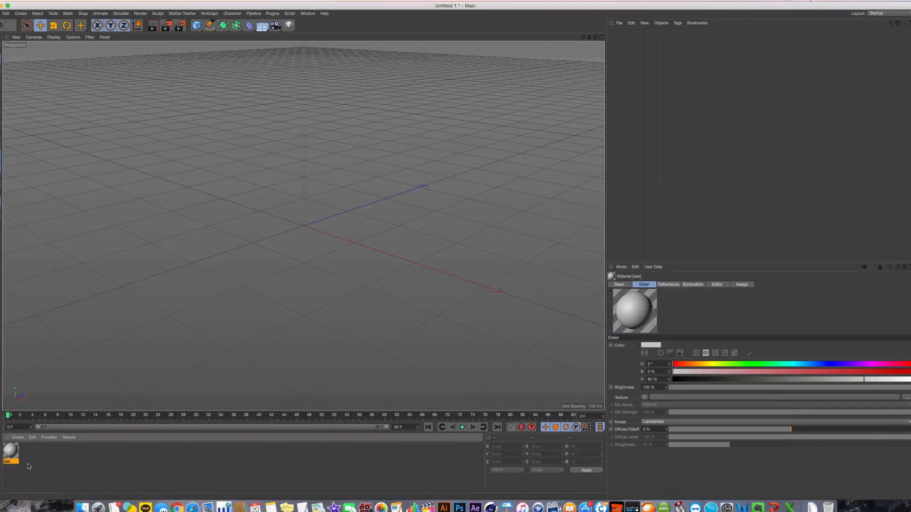
{"action": "key", "text": "Delete"}
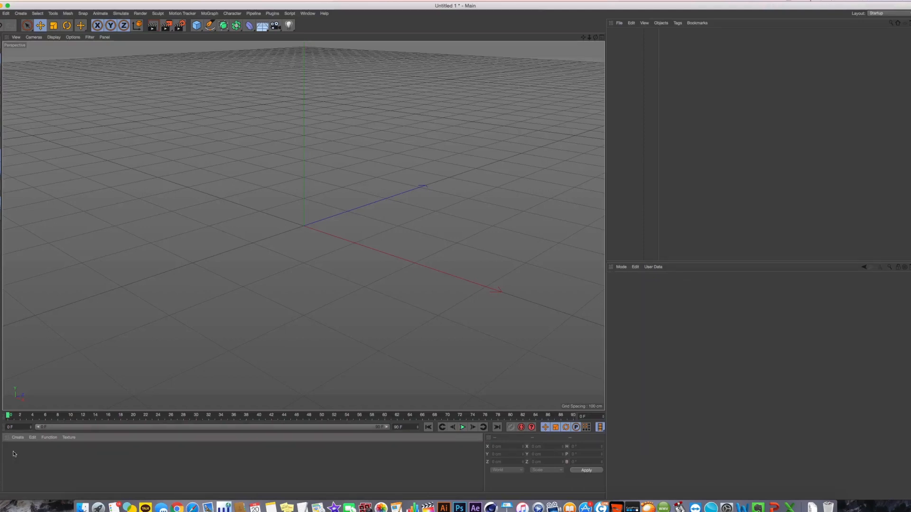
Create a Banji shader material and open it in the Material Editor
{"action": "left_click", "coordinate": [32, 437]}
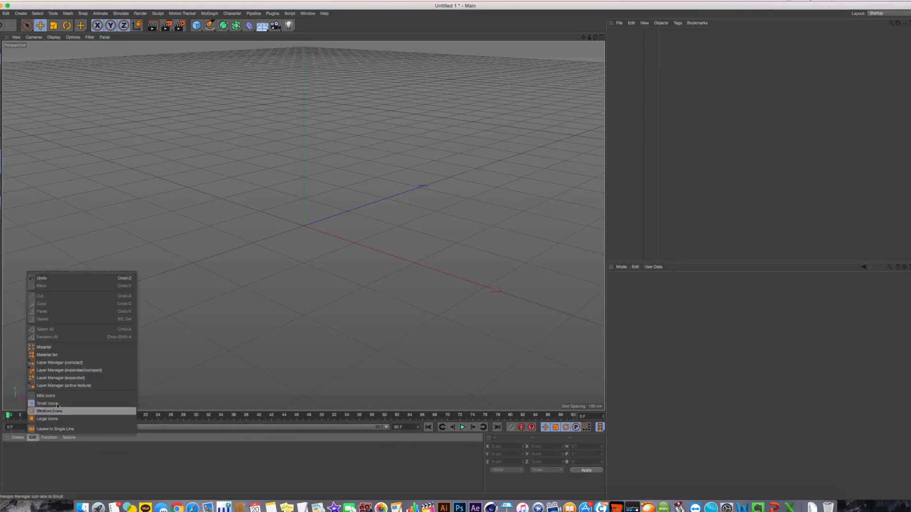
{"action": "left_click", "coordinate": [17, 437]}
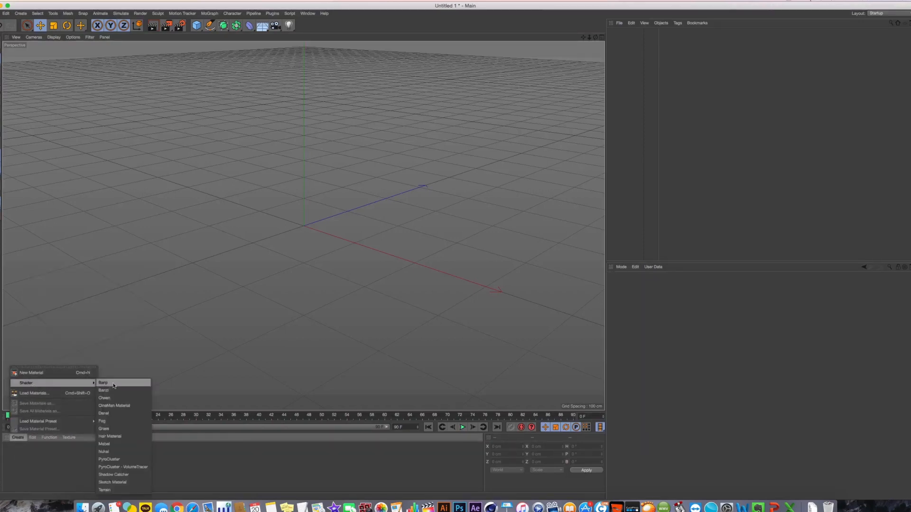
{"action": "left_click", "coordinate": [105, 383]}
{"action": "double_click", "coordinate": [11, 451]}
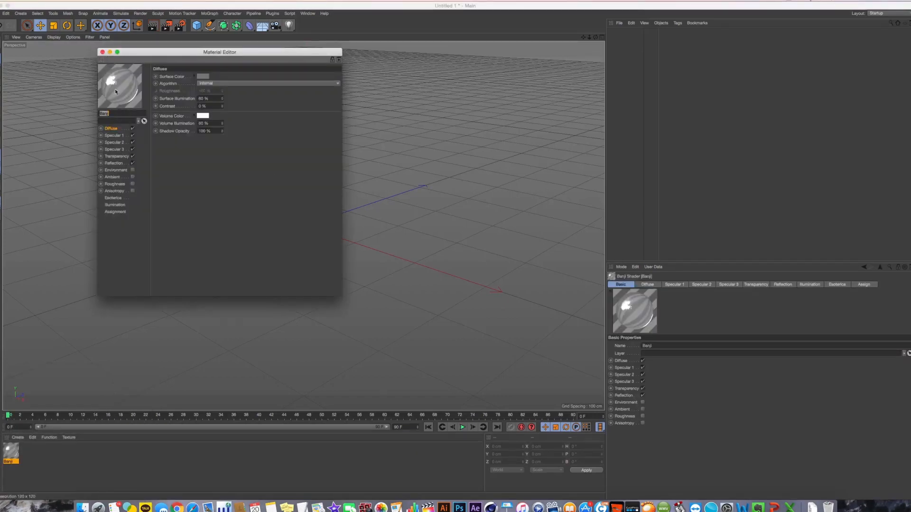
Add a standard material, compare its channels with those of the Banji material, and close the Material Editor
{"action": "double_click", "coordinate": [30, 460]}
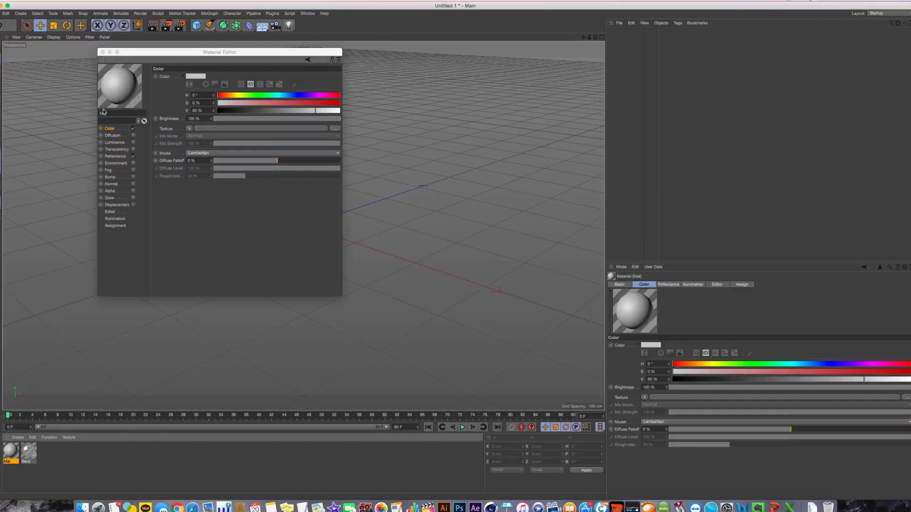
{"action": "left_click", "coordinate": [29, 452]}
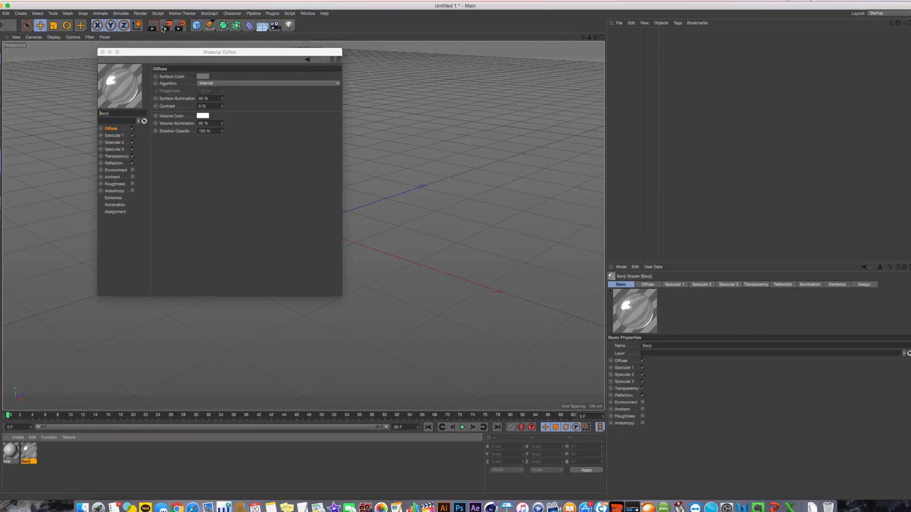
{"action": "left_click", "coordinate": [103, 52]}
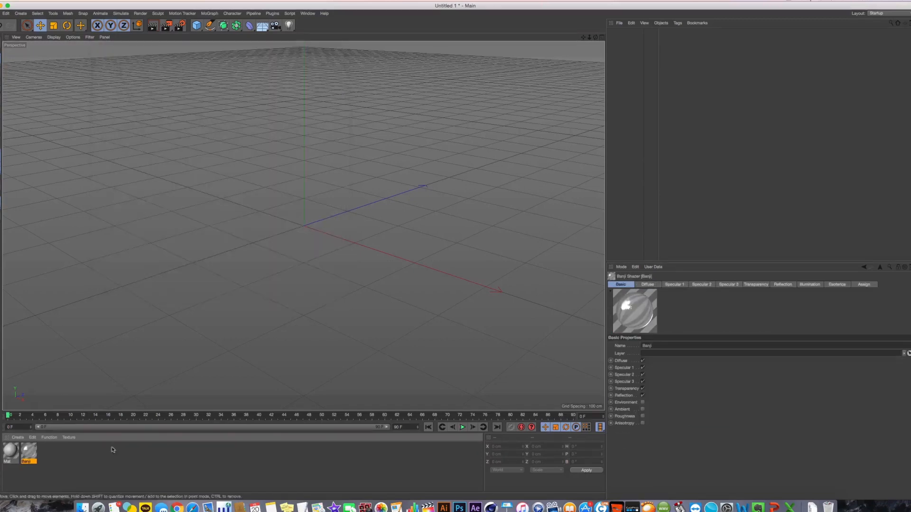
Compare the attributes of the Mat and Banji materials, selected together and individually, and view the commands available for Mat
{"action": "left_click", "coordinate": [14, 447], "text": "shift"}
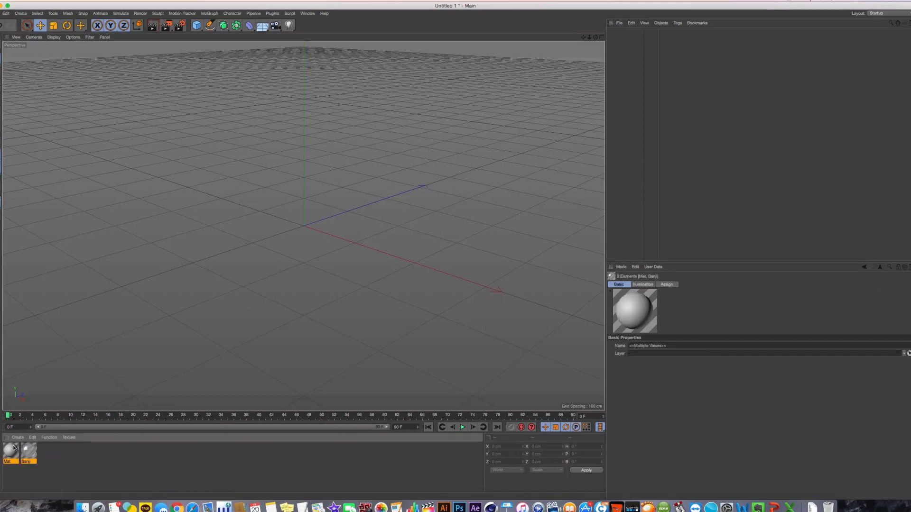
{"action": "left_click", "coordinate": [29, 462]}
{"action": "left_click", "coordinate": [13, 448], "text": "shift"}
{"action": "left_click", "coordinate": [16, 452]}
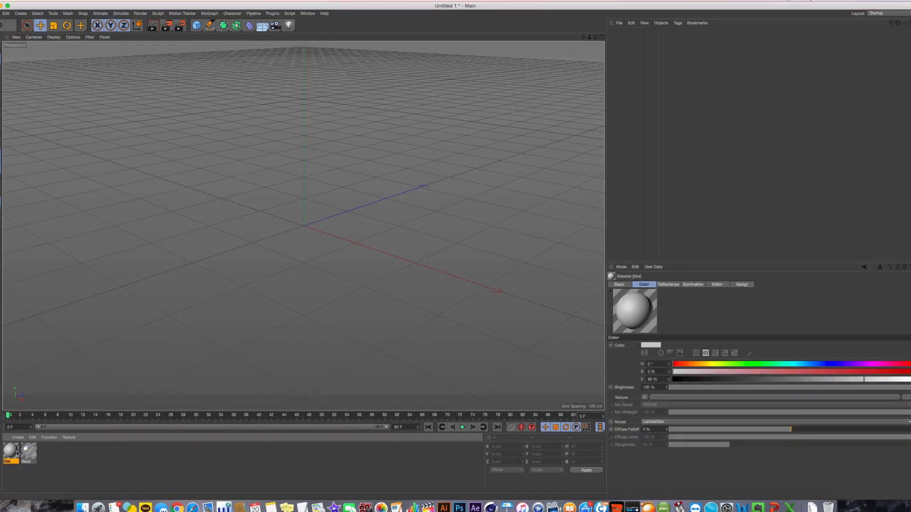
{"action": "left_click", "coordinate": [34, 457]}
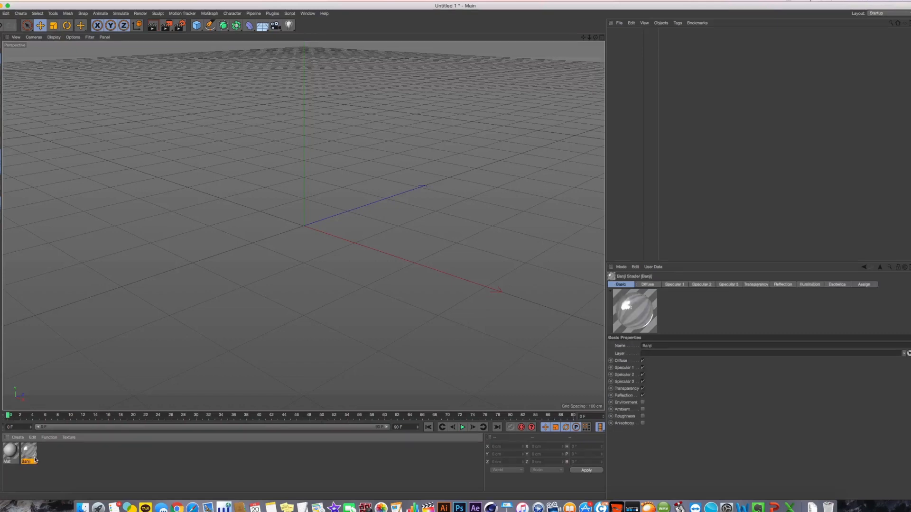
{"action": "left_click", "coordinate": [13, 453]}
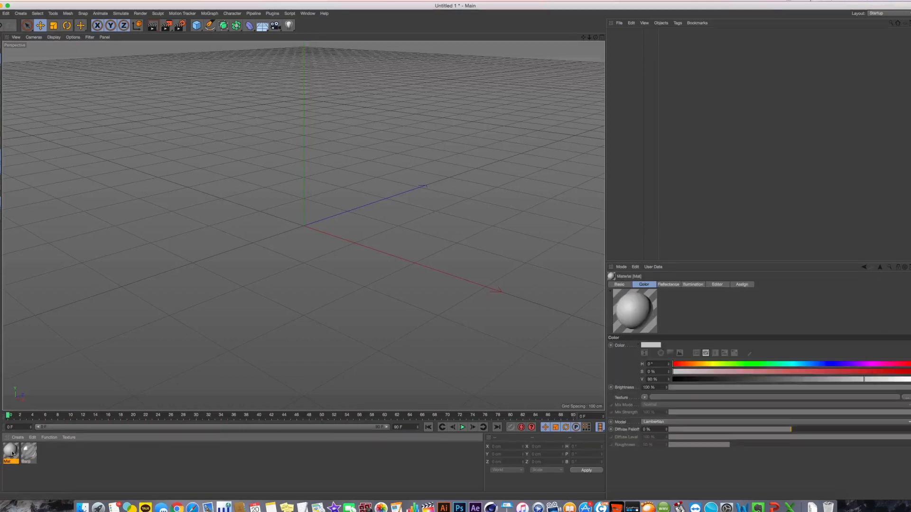
{"action": "right_click", "coordinate": [12, 453]}
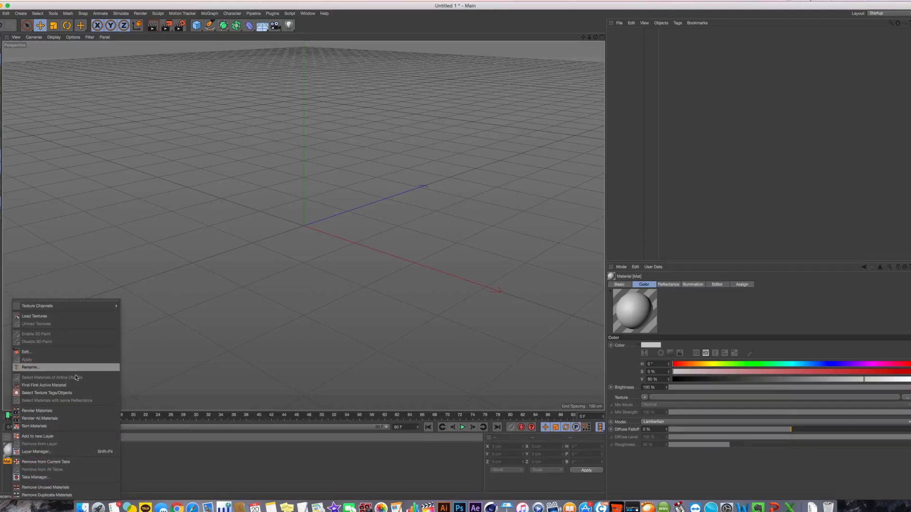
{"action": "left_click", "coordinate": [171, 480]}
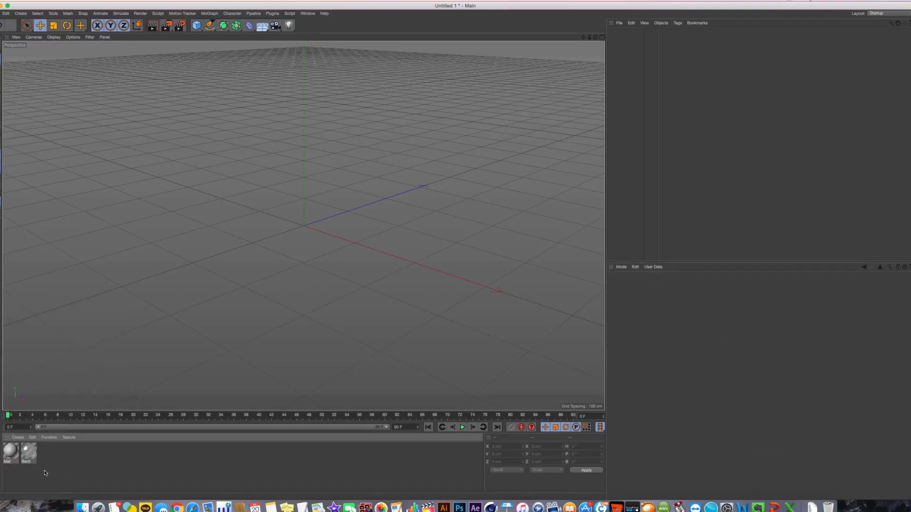
Examine the channels of the Banji and Mat materials in the Material Editor, closing it after each
{"action": "double_click", "coordinate": [29, 452]}
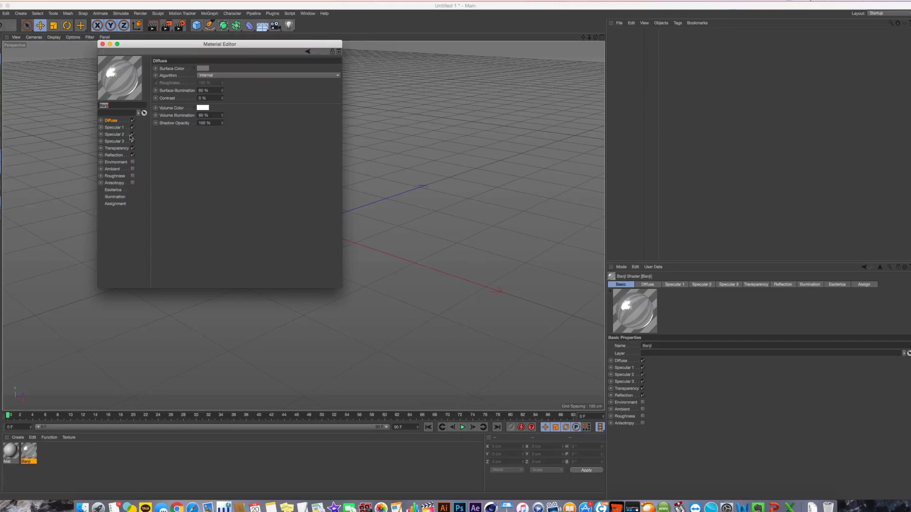
{"action": "left_click", "coordinate": [71, 439]}
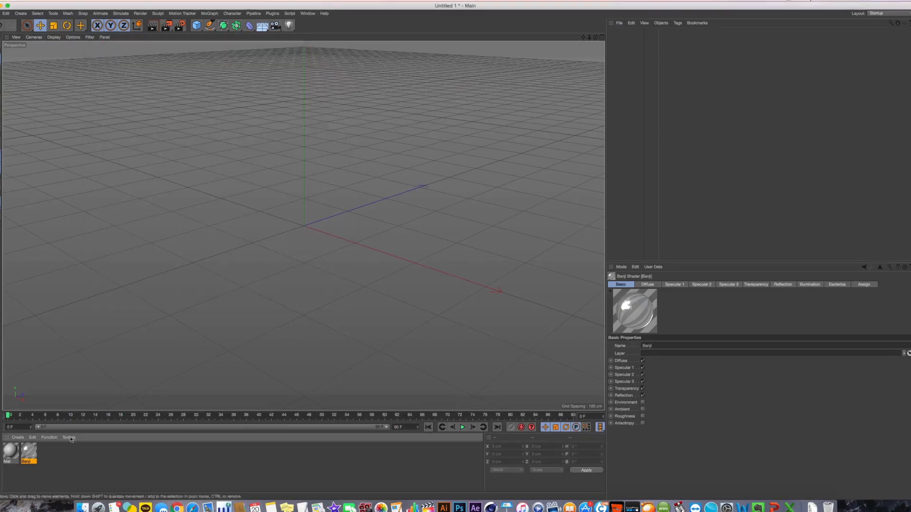
{"action": "left_click", "coordinate": [13, 451]}
{"action": "right_click", "coordinate": [13, 452]}
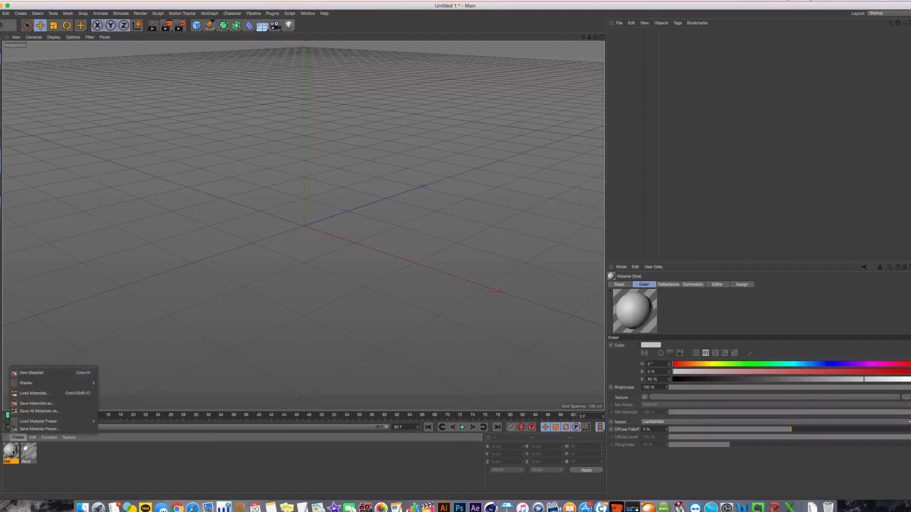
{"action": "left_click", "coordinate": [13, 452]}
{"action": "double_click", "coordinate": [11, 450]}
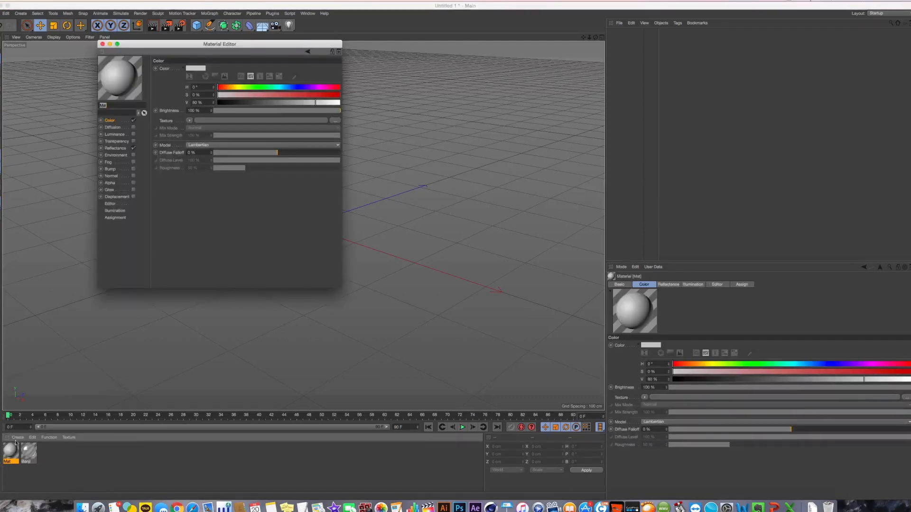
{"action": "left_click", "coordinate": [103, 44]}
Create a Danel shader material and show its Reflection settings in the Material Editor
{"action": "left_click", "coordinate": [17, 437]}
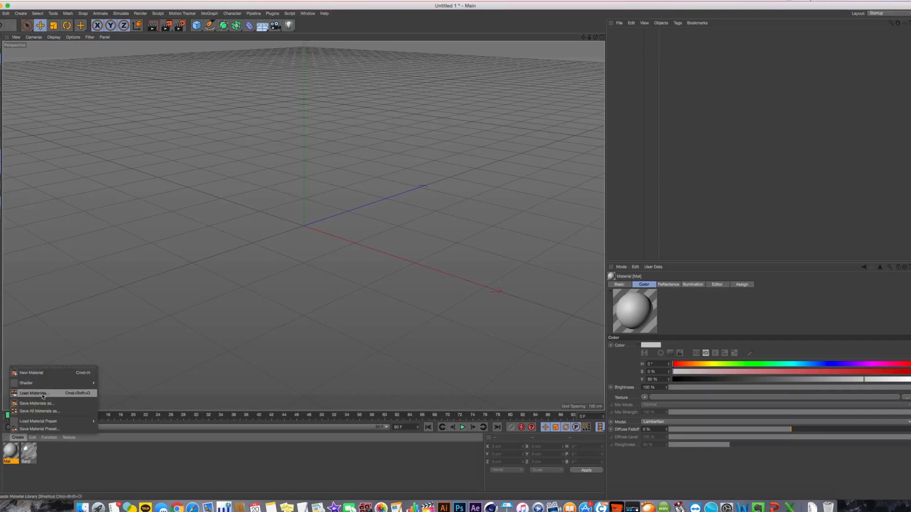
{"action": "mouse_move", "coordinate": [52, 383]}
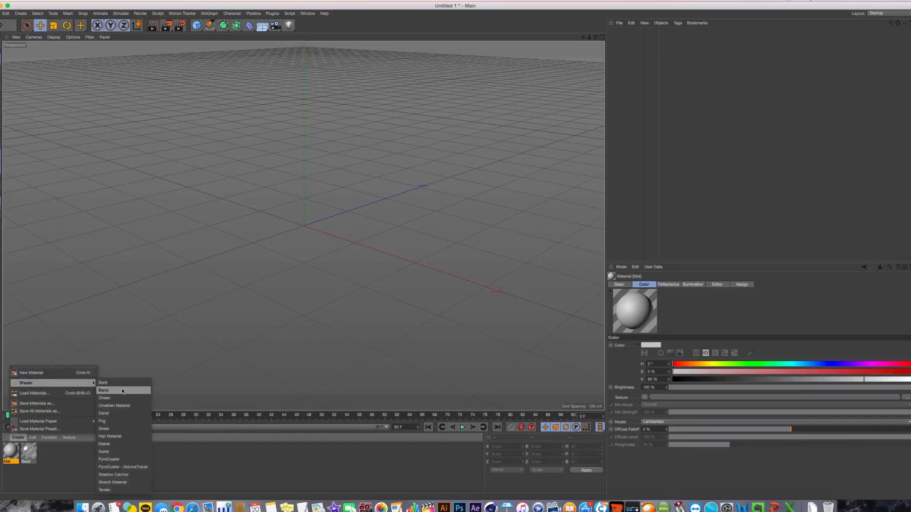
{"action": "left_click", "coordinate": [119, 413]}
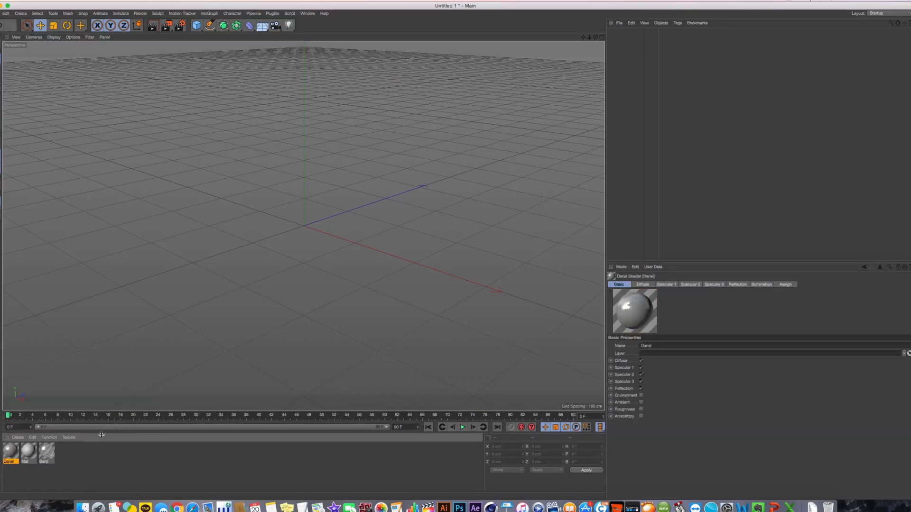
{"action": "double_click", "coordinate": [11, 452]}
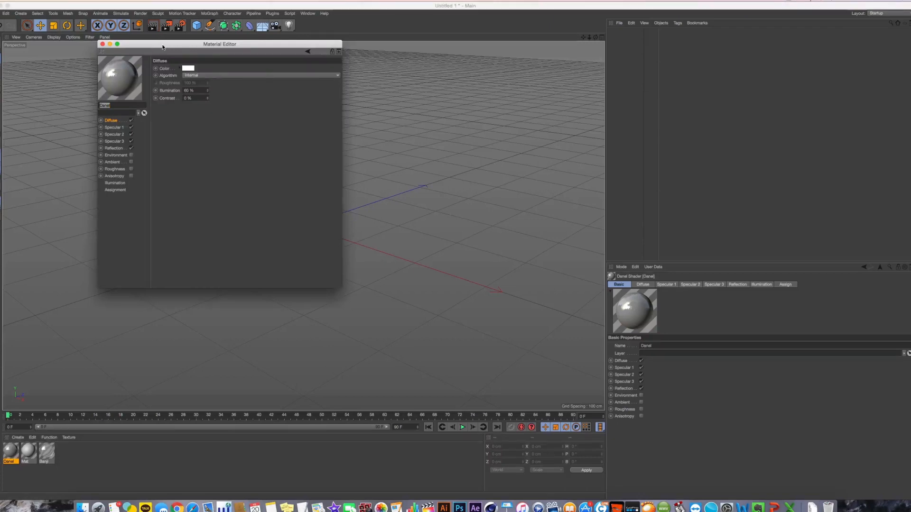
{"action": "left_click_drag", "start_coordinate": [162, 47], "coordinate": [257, 112]}
{"action": "left_click", "coordinate": [214, 213]}
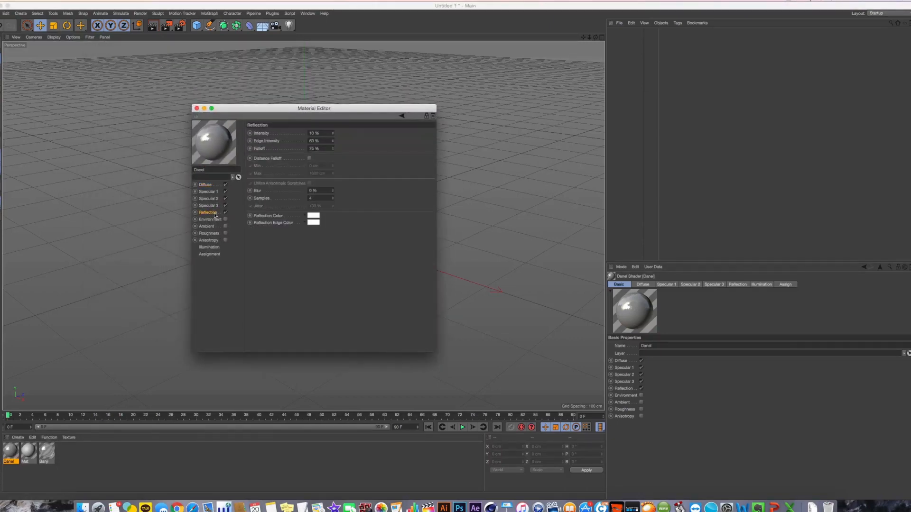
Switch the Danel material's Roughness channel on and off to compare the preview, and close the Material Editor
{"action": "left_click", "coordinate": [218, 234]}
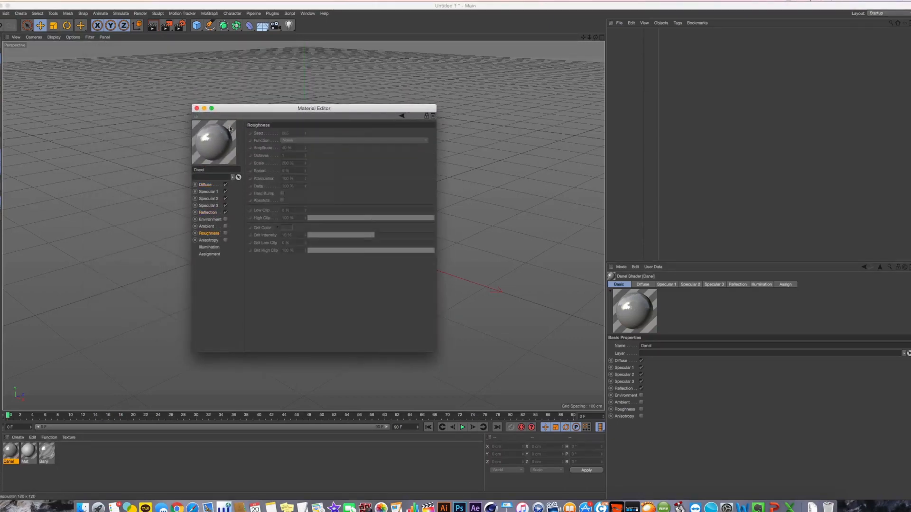
{"action": "left_click", "coordinate": [226, 233]}
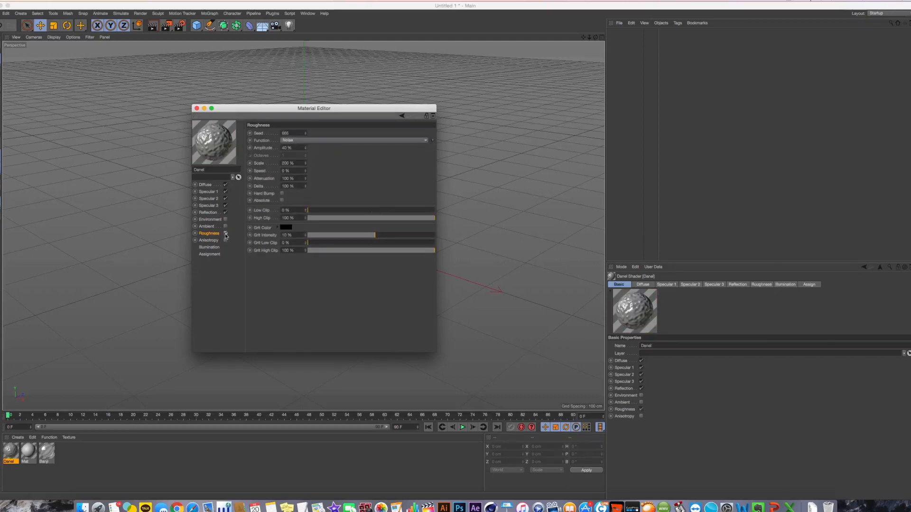
{"action": "left_click", "coordinate": [225, 234]}
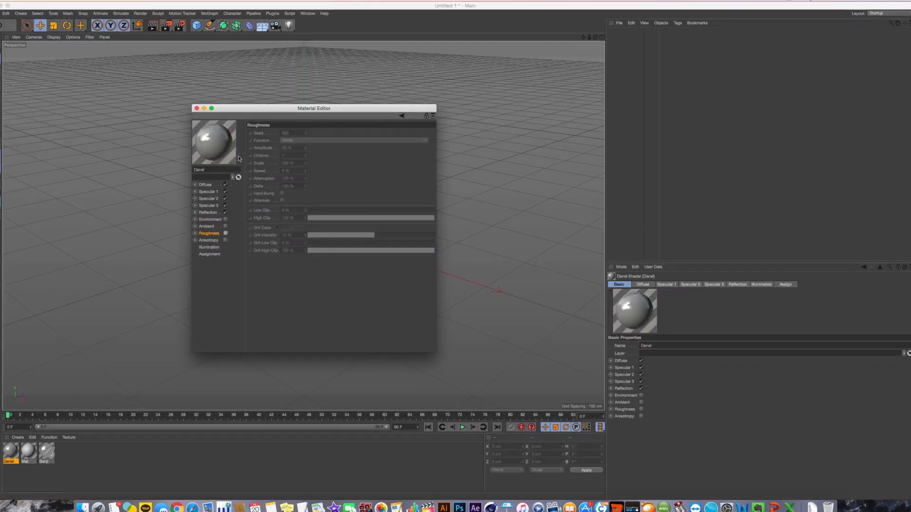
{"action": "left_click", "coordinate": [196, 108]}
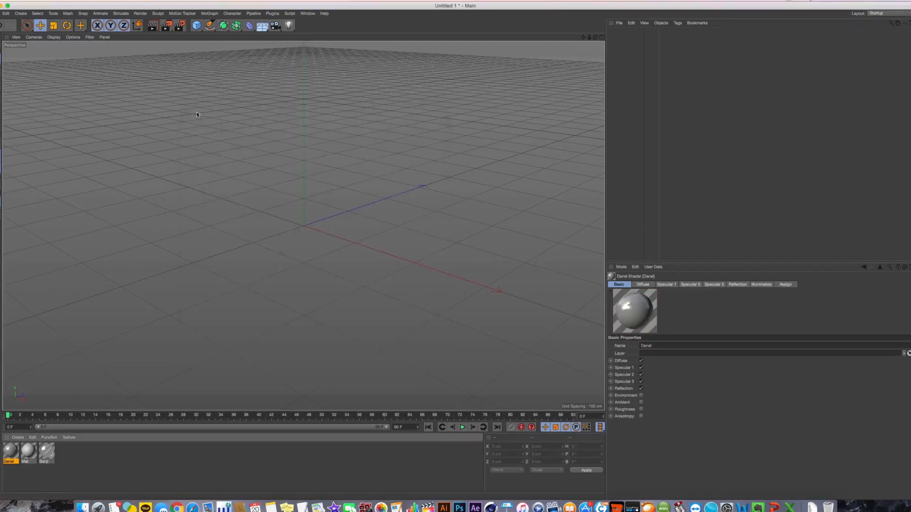
Create a Cheen shader material and open it in the Material Editor
{"action": "left_click", "coordinate": [18, 437]}
{"action": "mouse_move", "coordinate": [52, 384]}
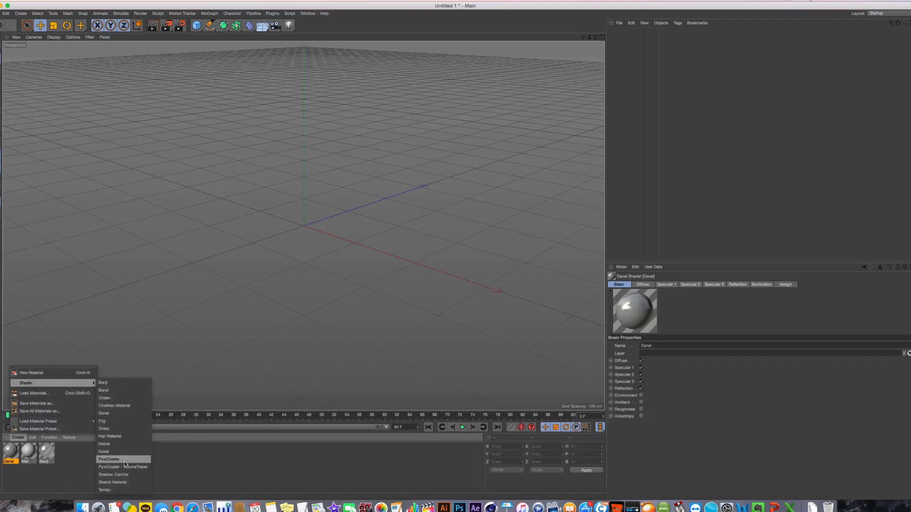
{"action": "left_click", "coordinate": [126, 400]}
{"action": "double_click", "coordinate": [11, 452]}
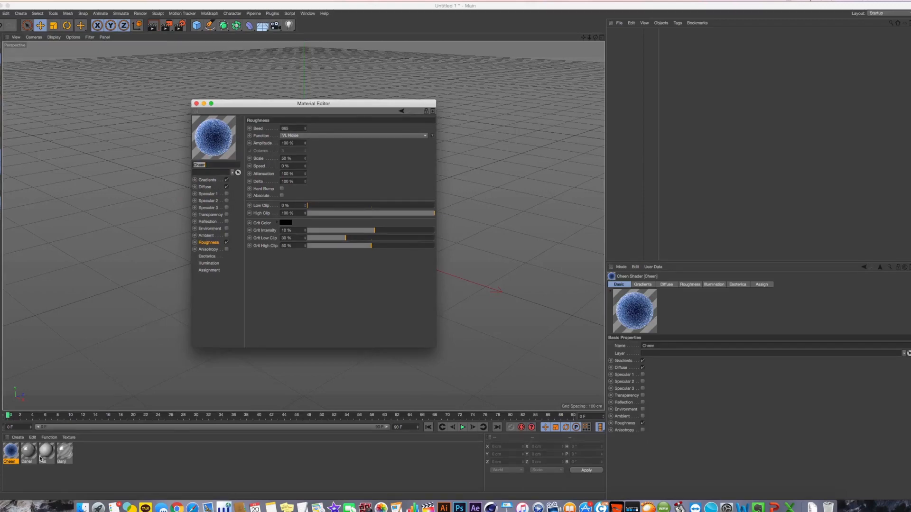
Compare the channels of the Banji, Mat, Danel and Cheen materials in the Material Editor, and close it
{"action": "left_click", "coordinate": [64, 453]}
{"action": "left_click", "coordinate": [47, 453]}
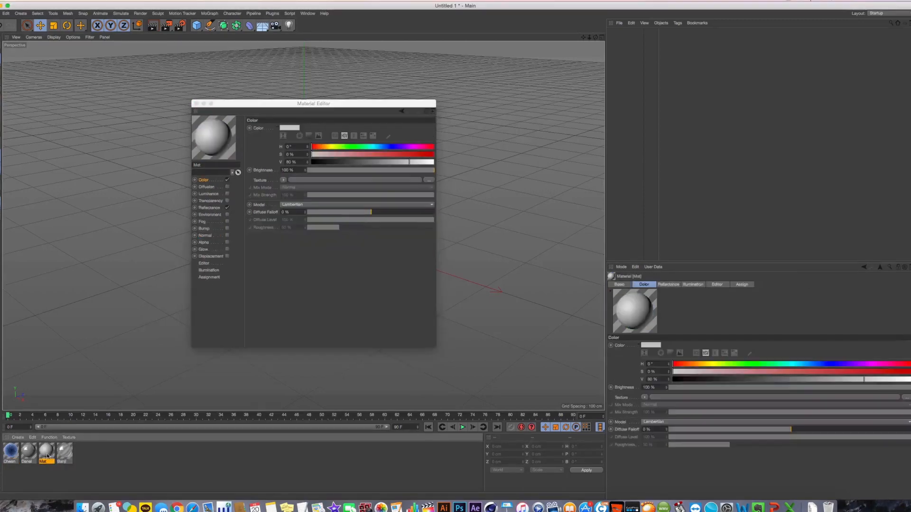
{"action": "left_click", "coordinate": [29, 454]}
{"action": "left_click", "coordinate": [11, 455]}
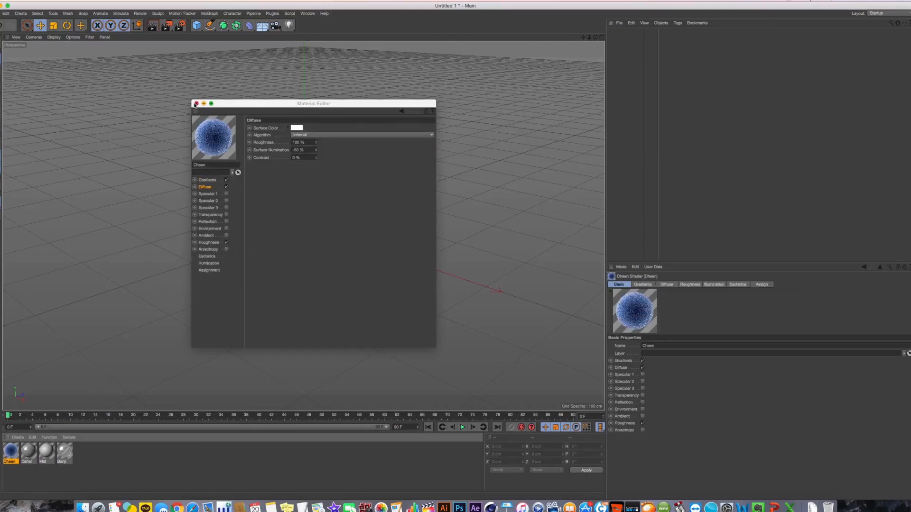
{"action": "left_click", "coordinate": [195, 104]}
Examine Mat alone and the settings shared by all four materials in the Material Editor, close it, and clear the material selection
{"action": "double_click", "coordinate": [42, 453]}
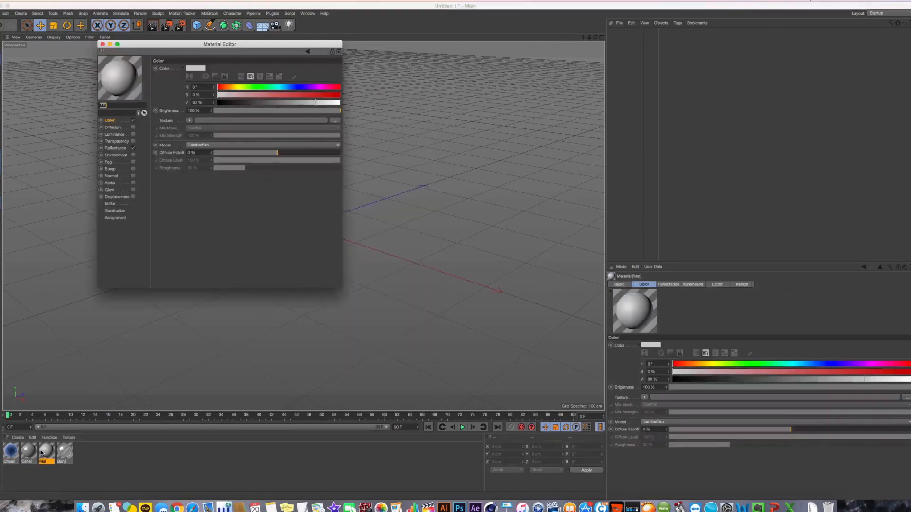
{"action": "left_click_drag", "start_coordinate": [92, 442], "coordinate": [5, 467]}
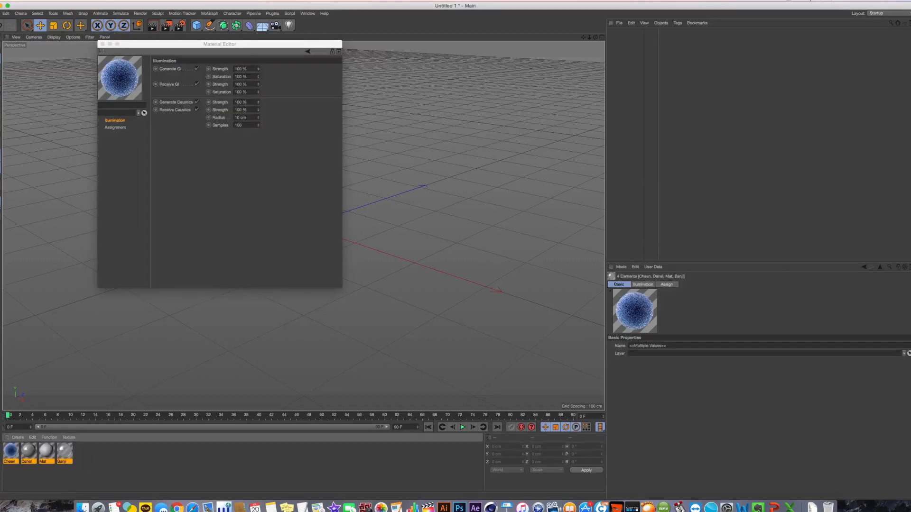
{"action": "left_click", "coordinate": [103, 44]}
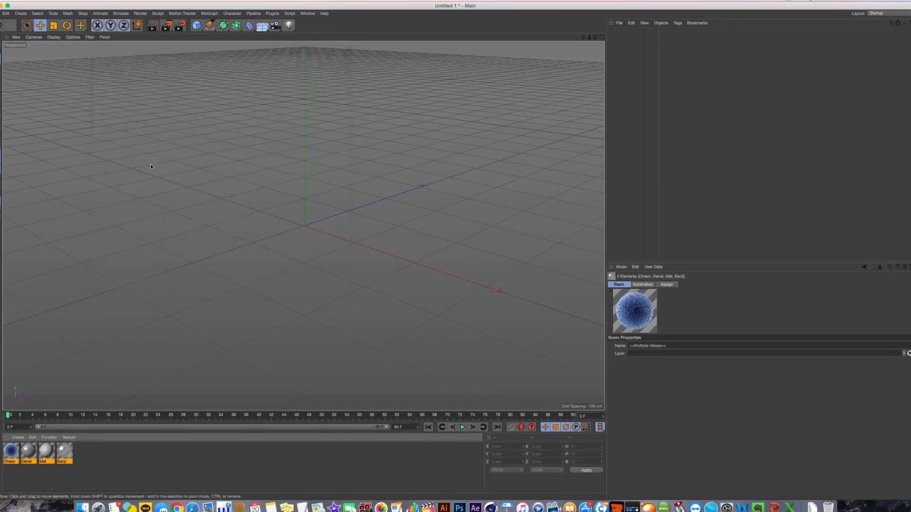
{"action": "left_click", "coordinate": [65, 451]}
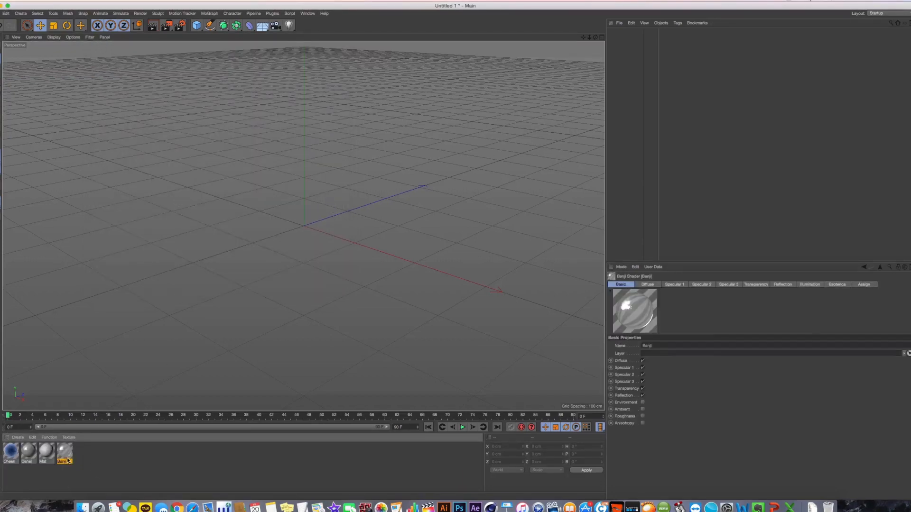
{"action": "left_click", "coordinate": [88, 471]}
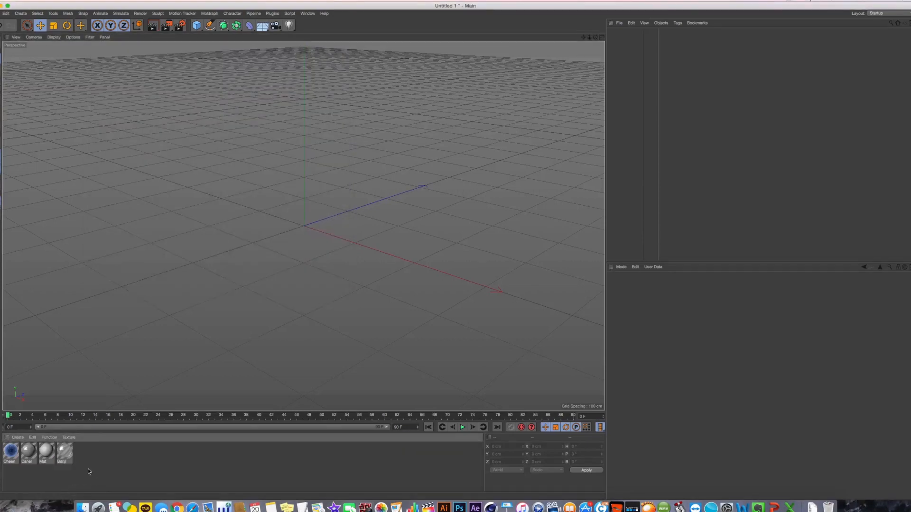
View the list of shader types available for new materials and dismiss it
{"action": "left_click", "coordinate": [18, 437]}
{"action": "mouse_move", "coordinate": [42, 386]}
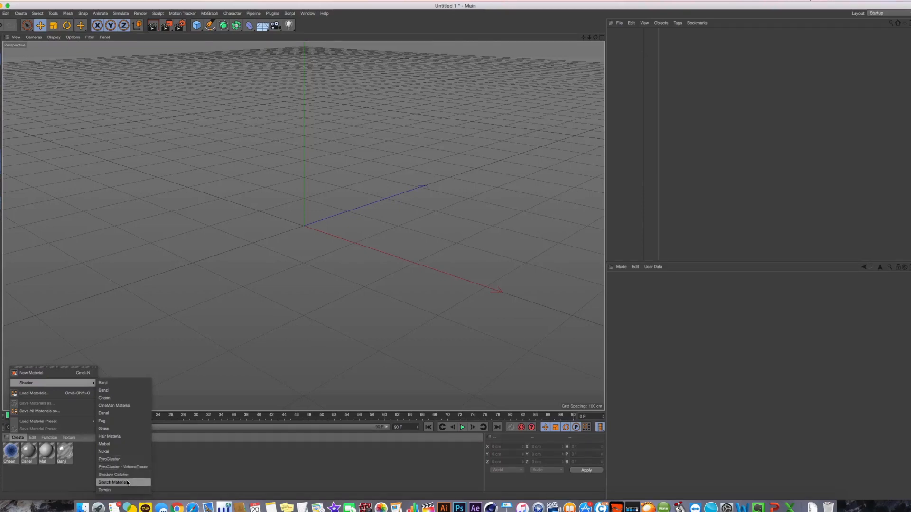
{"action": "left_click", "coordinate": [258, 450]}
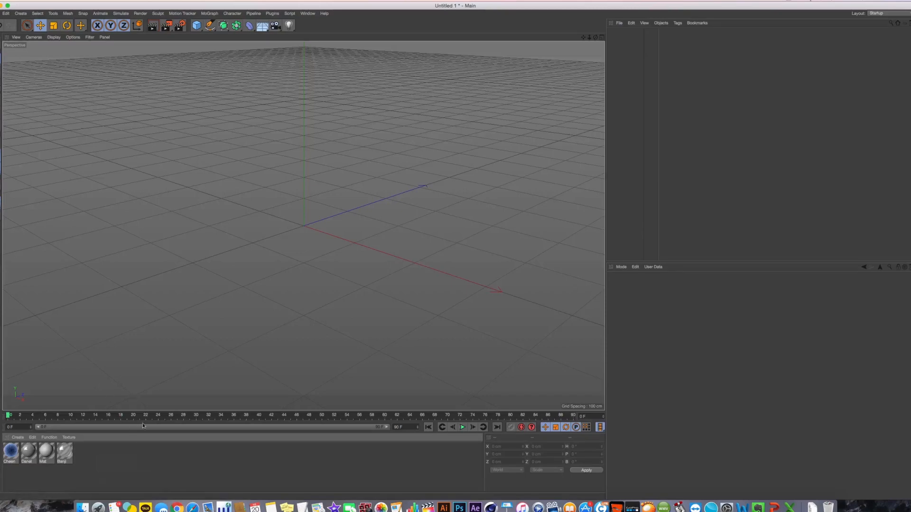
Delete all four materials and create a new standard material
{"action": "left_click_drag", "start_coordinate": [72, 484], "coordinate": [9, 447]}
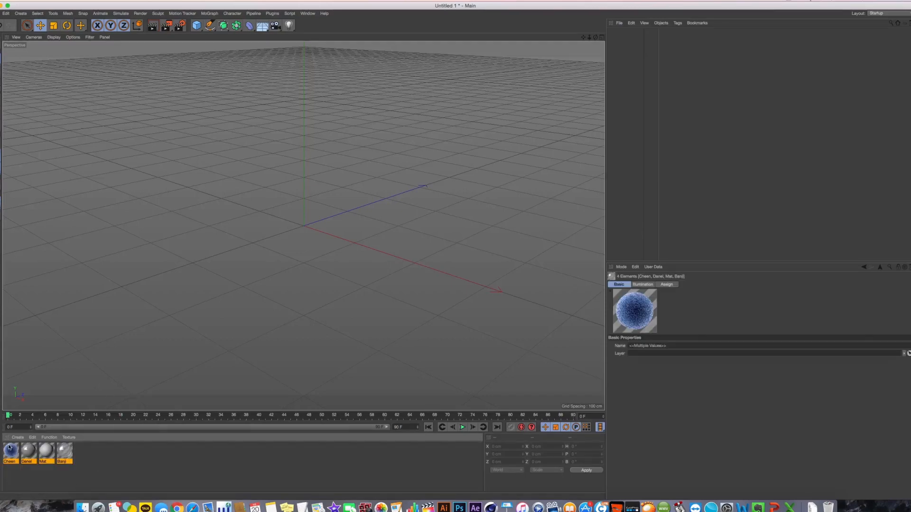
{"action": "key", "text": "Delete"}
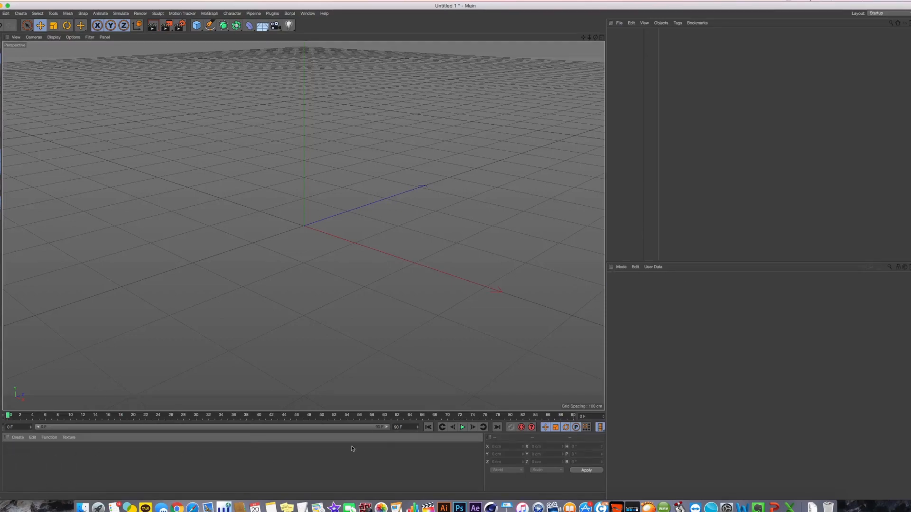
{"action": "left_click", "coordinate": [18, 438]}
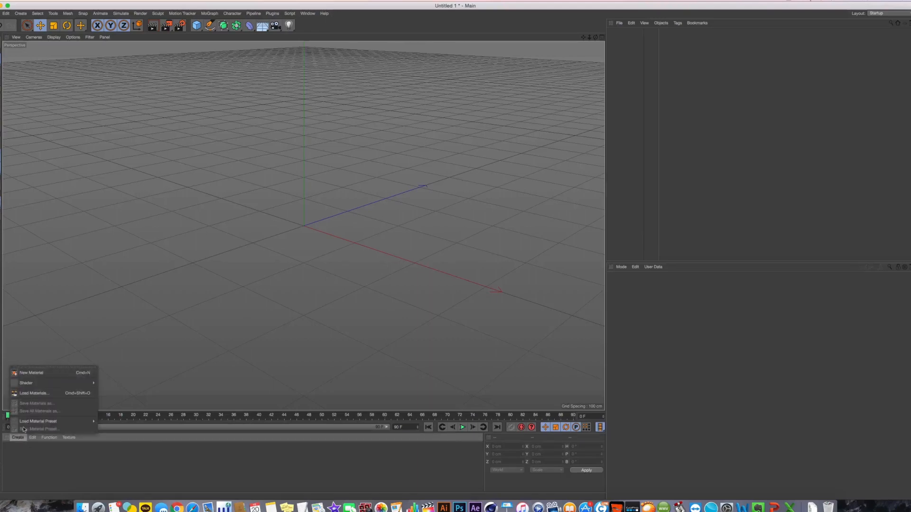
{"action": "mouse_move", "coordinate": [57, 383]}
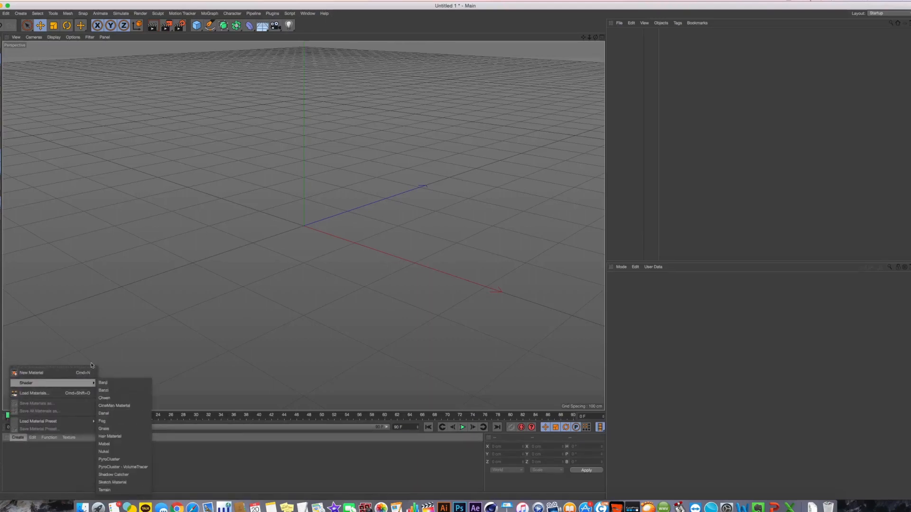
{"action": "left_click", "coordinate": [39, 465]}
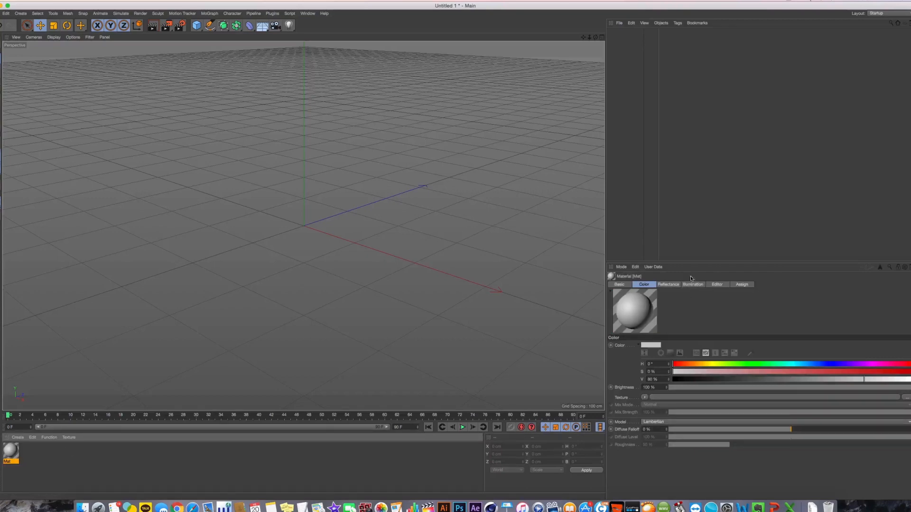
Enlarge the attributes area and review Mat's Reflectance, Illumination, Editor and Assign settings
{"action": "left_click_drag", "start_coordinate": [688, 264], "coordinate": [689, 243]}
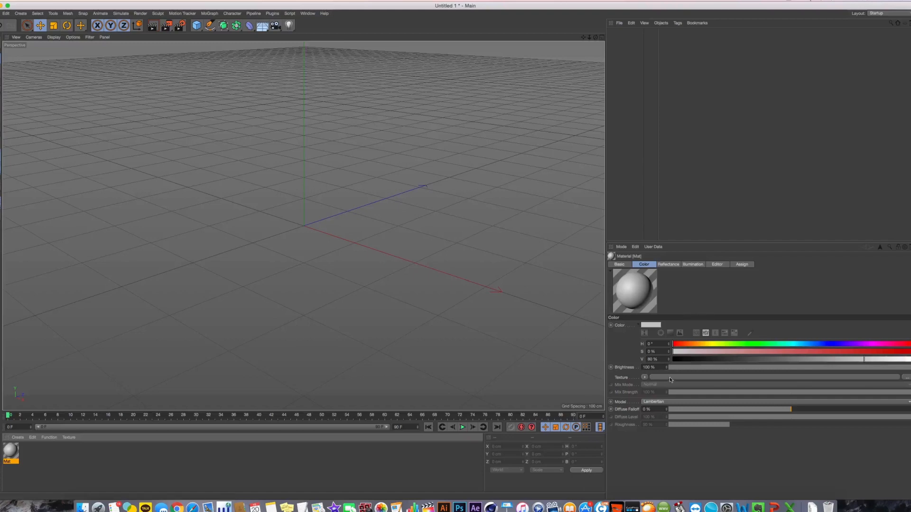
{"action": "left_click", "coordinate": [667, 264]}
{"action": "left_click", "coordinate": [690, 265]}
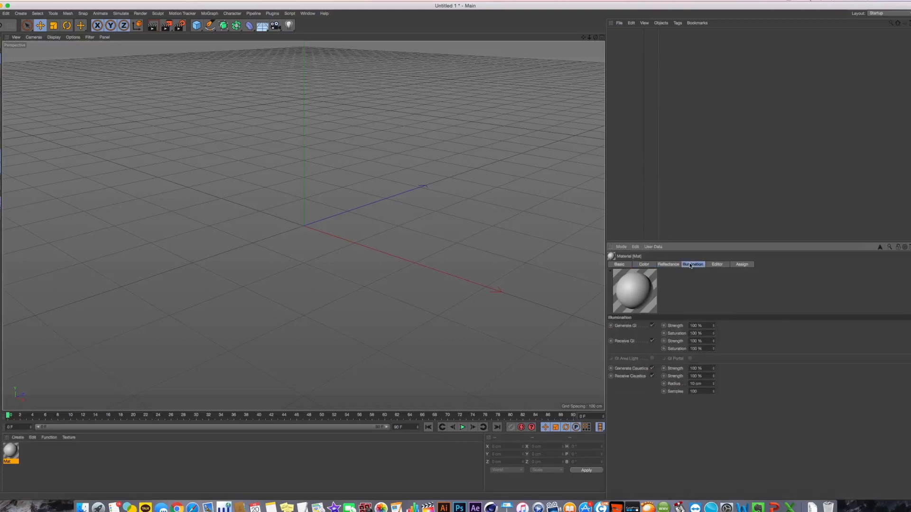
{"action": "left_click", "coordinate": [717, 264]}
{"action": "left_click", "coordinate": [741, 264]}
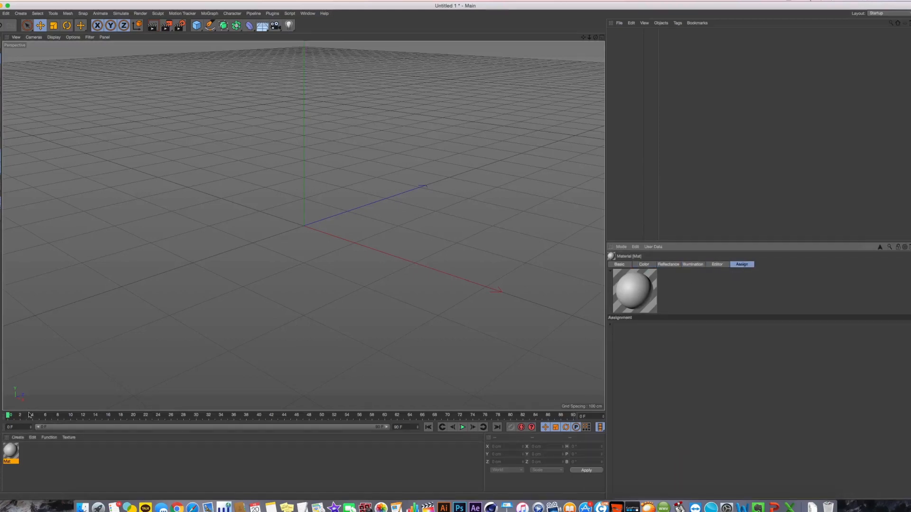
Open Mat in the Material Editor, move the window beside the attributes area and make it taller
{"action": "double_click", "coordinate": [6, 450]}
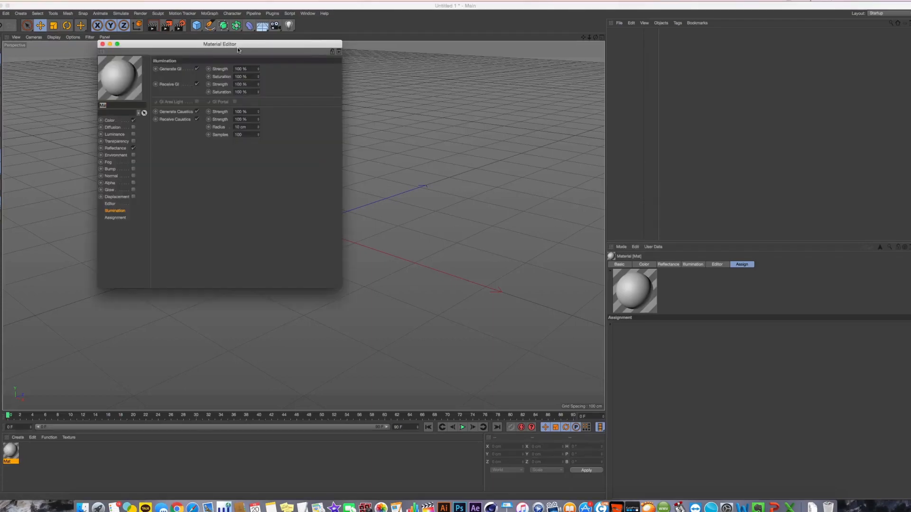
{"action": "left_click_drag", "start_coordinate": [237, 47], "coordinate": [481, 117]}
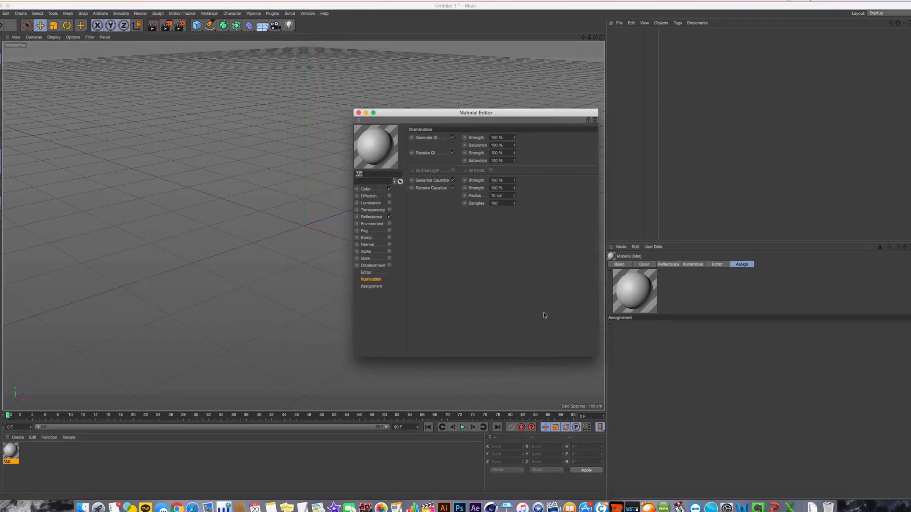
{"action": "left_click_drag", "start_coordinate": [592, 357], "coordinate": [594, 398]}
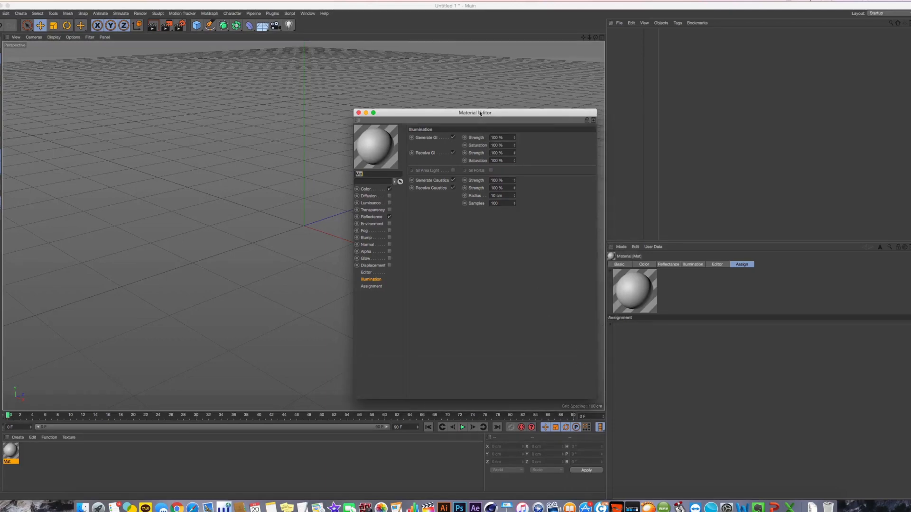
{"action": "left_click_drag", "start_coordinate": [481, 114], "coordinate": [478, 119]}
Review Mat's Color, Luminance, Transparency, Reflectance and Environment channels in the Material Editor
{"action": "left_click", "coordinate": [372, 194]}
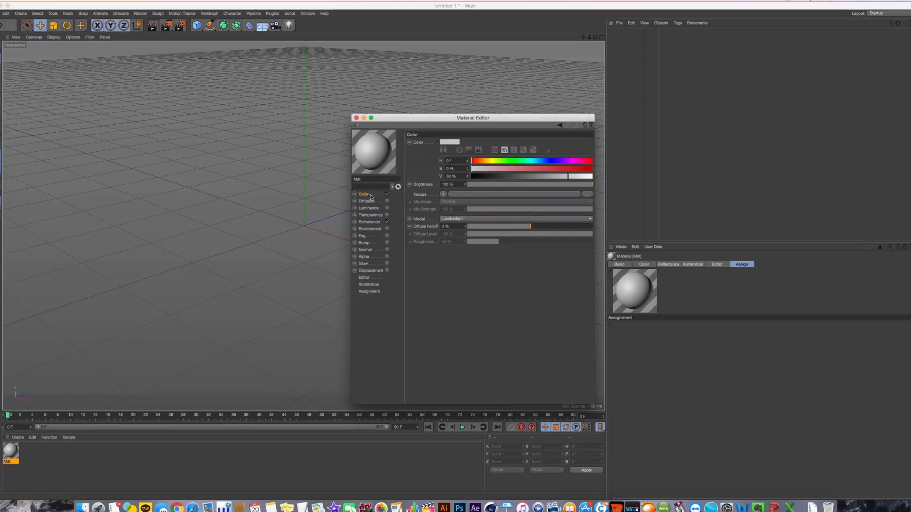
{"action": "left_click", "coordinate": [375, 209]}
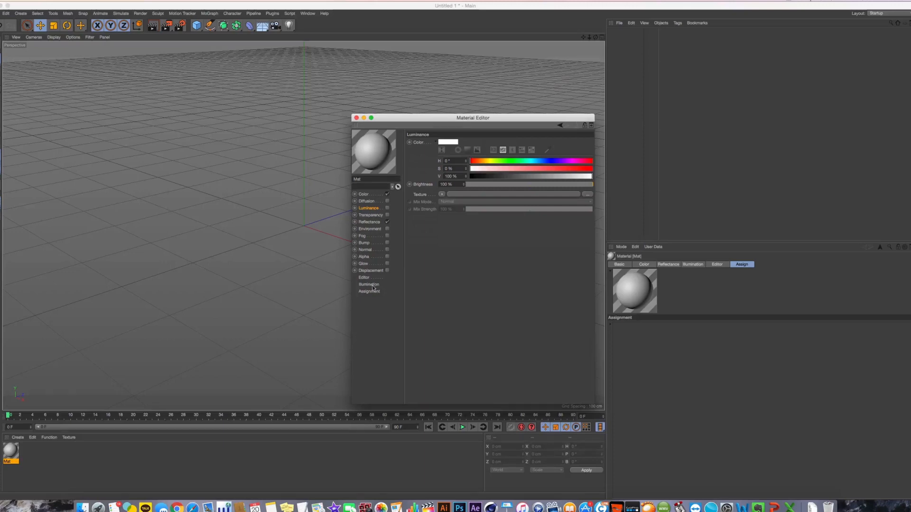
{"action": "left_click", "coordinate": [374, 216]}
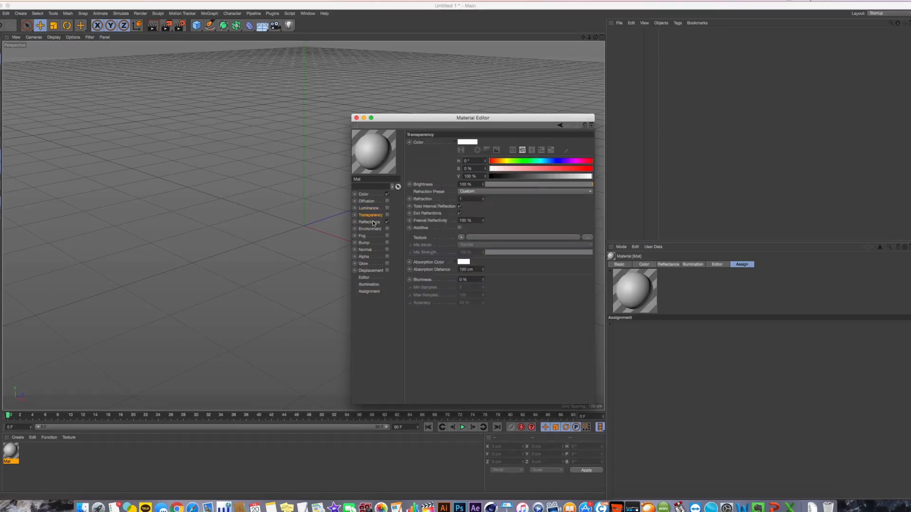
{"action": "left_click", "coordinate": [374, 222]}
{"action": "left_click", "coordinate": [374, 229]}
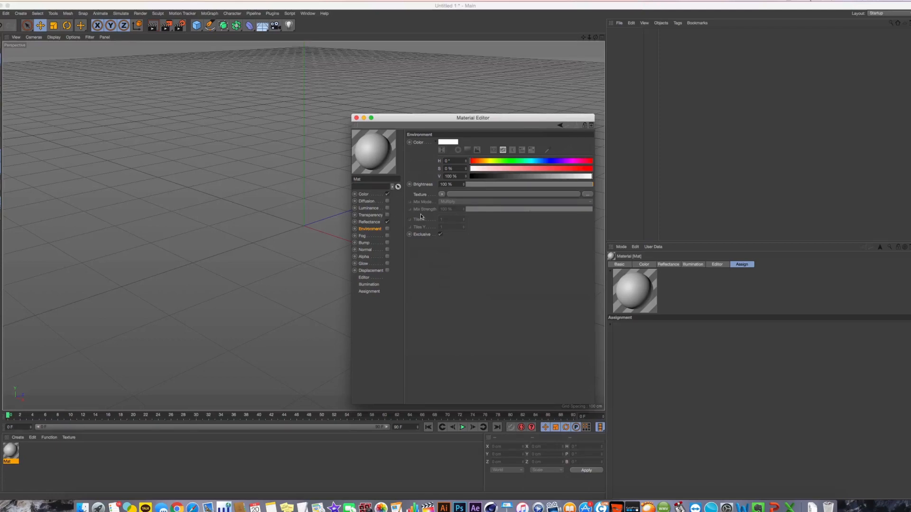
Reposition the Material Editor, show Mat's preview in a separate window, and close that preview window
{"action": "left_click_drag", "start_coordinate": [443, 123], "coordinate": [482, 160]}
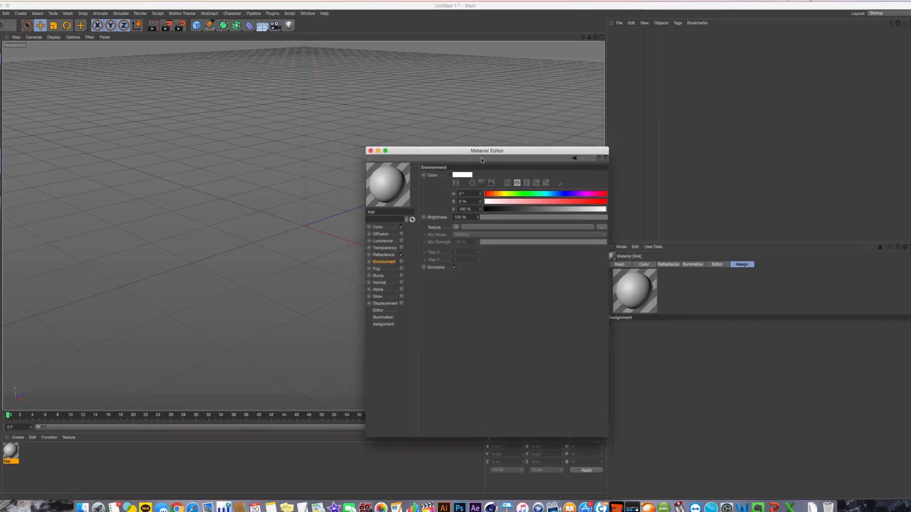
{"action": "right_click", "coordinate": [384, 178]}
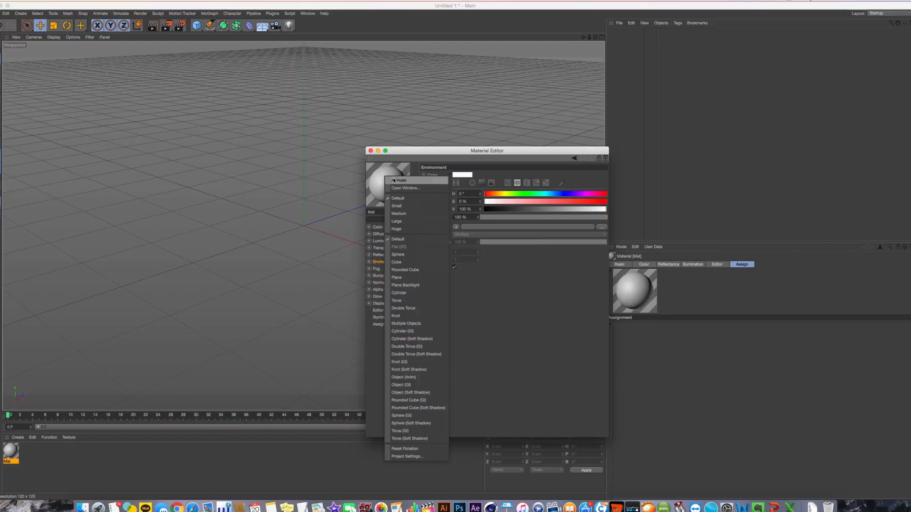
{"action": "left_click", "coordinate": [398, 188]}
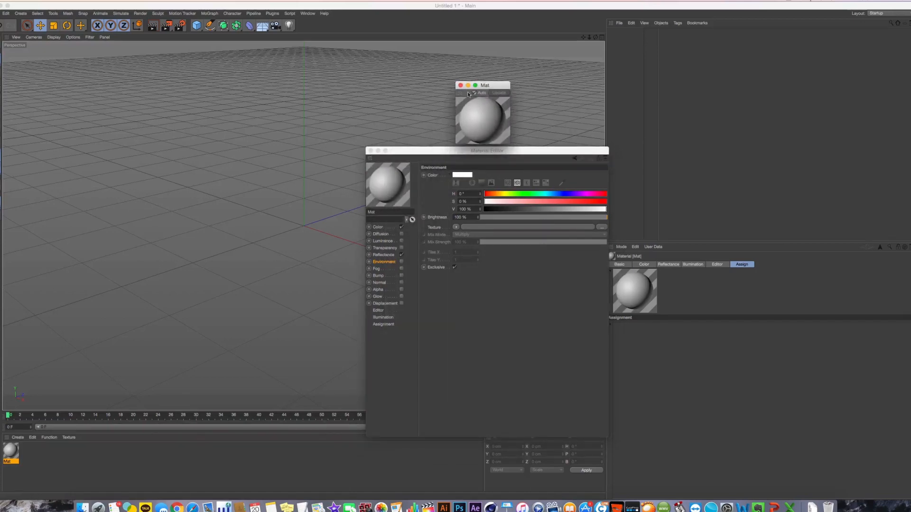
{"action": "left_click", "coordinate": [445, 118]}
Try the Small size for Mat's material preview, and set the preview size to Huge
{"action": "right_click", "coordinate": [399, 181]}
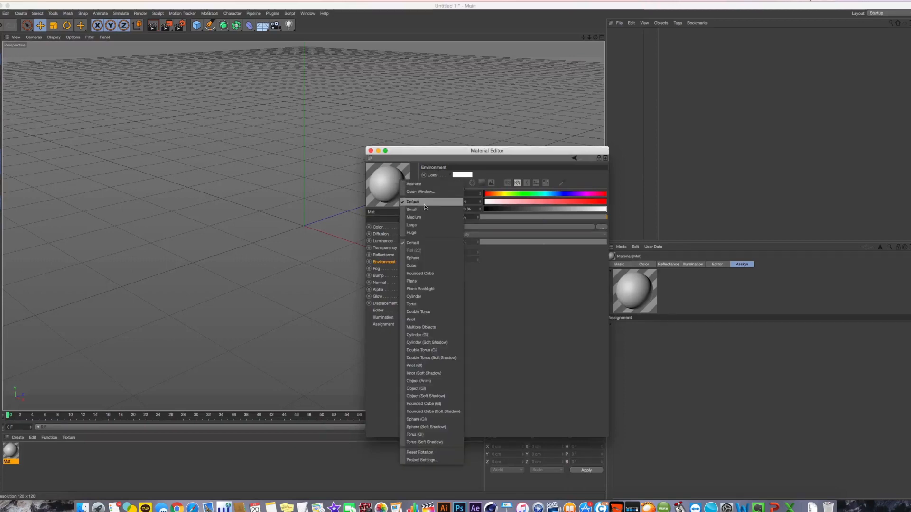
{"action": "left_click", "coordinate": [423, 209]}
{"action": "right_click", "coordinate": [381, 176]}
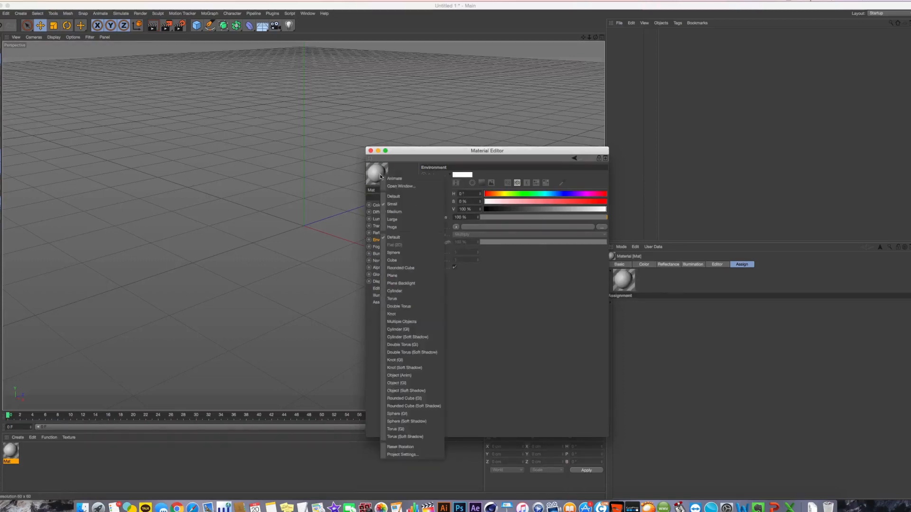
{"action": "left_click", "coordinate": [401, 212]}
Switch Mat's preview object through Sphere, Cube and Plane, and return it to Default
{"action": "right_click", "coordinate": [410, 204]}
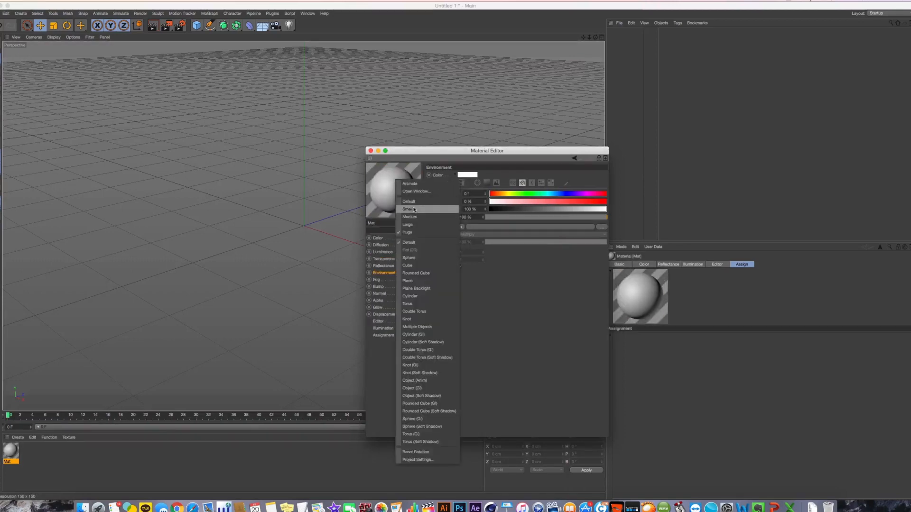
{"action": "left_click", "coordinate": [418, 257]}
{"action": "right_click", "coordinate": [399, 194]}
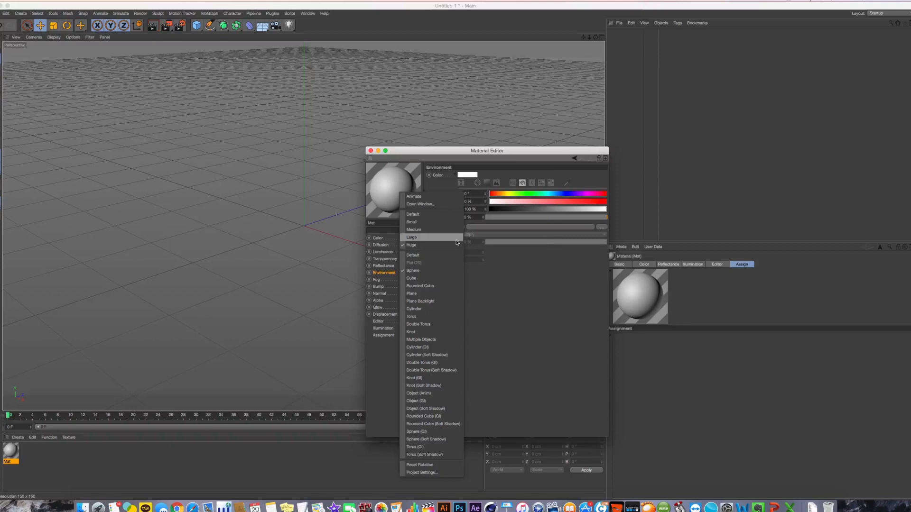
{"action": "left_click", "coordinate": [451, 278]}
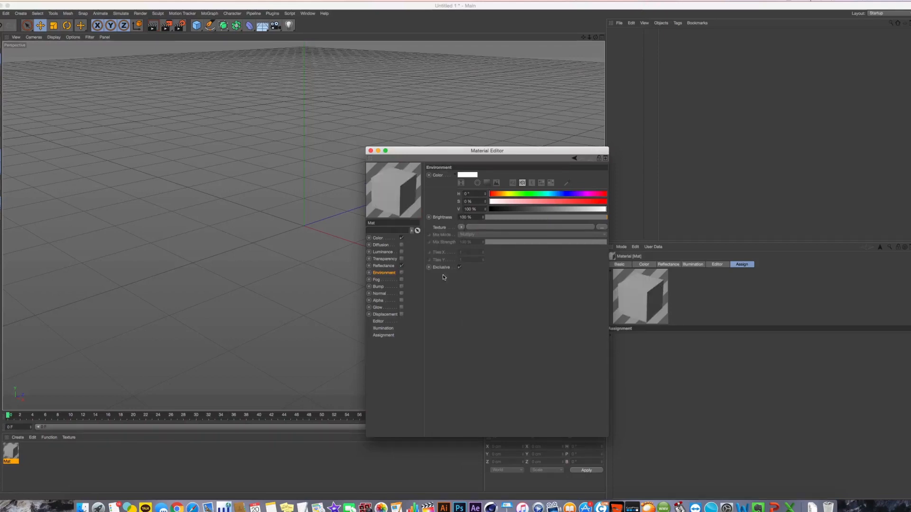
{"action": "right_click", "coordinate": [406, 190]}
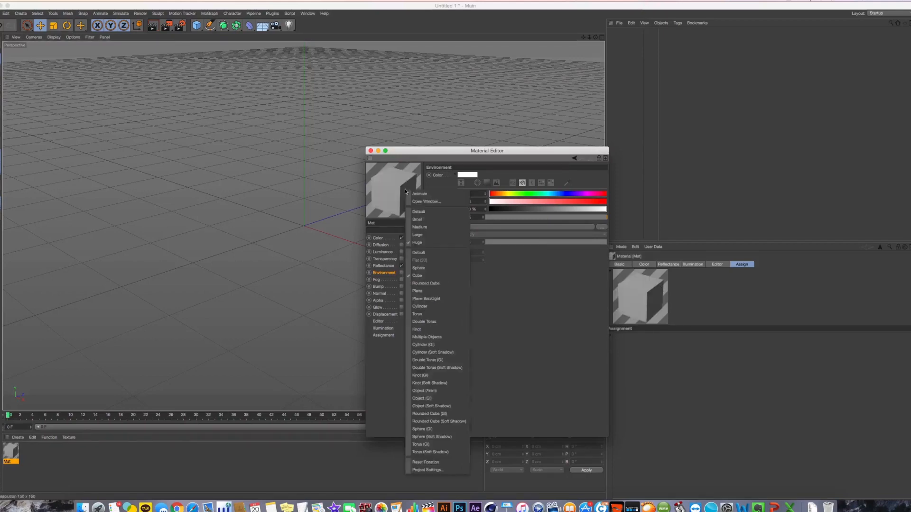
{"action": "left_click", "coordinate": [441, 291]}
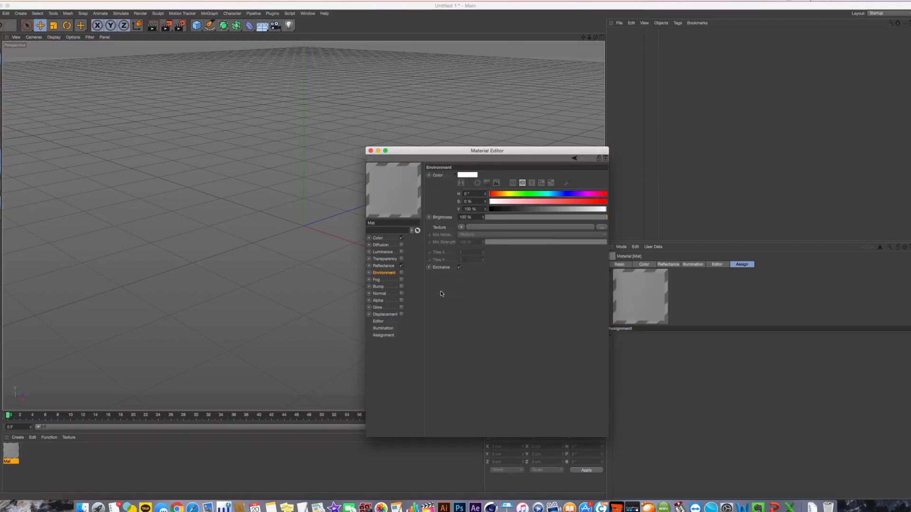
{"action": "right_click", "coordinate": [410, 192]}
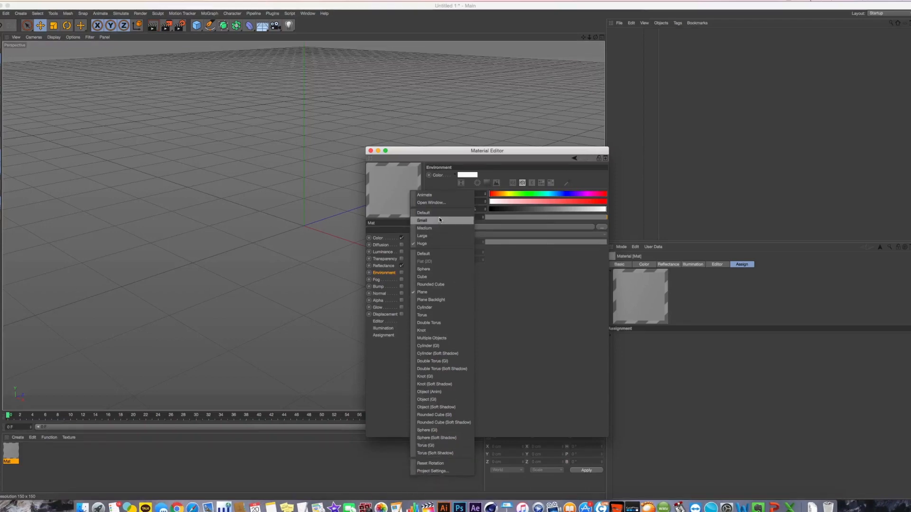
{"action": "left_click", "coordinate": [440, 253]}
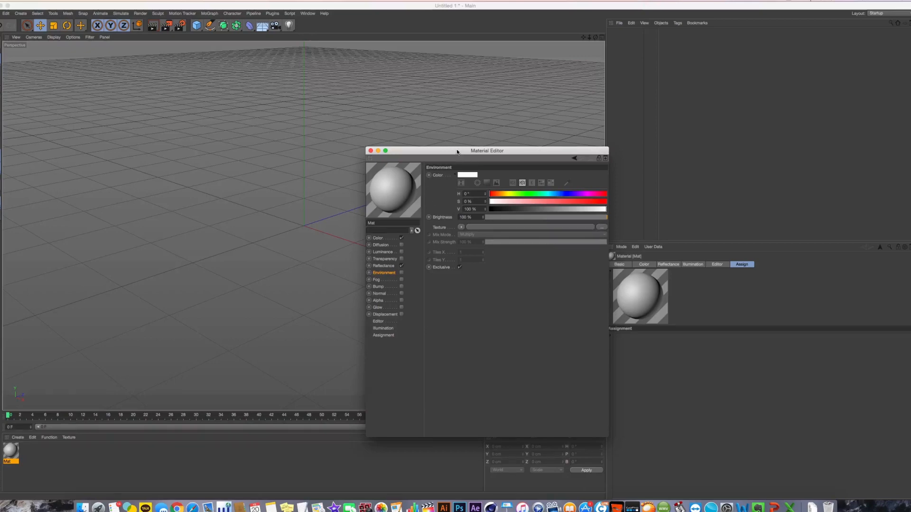
Move the Material Editor slightly, show Mat's Color channel, and toggle the preview's Animate option on and off twice
{"action": "left_click_drag", "start_coordinate": [458, 151], "coordinate": [452, 146]}
{"action": "left_click", "coordinate": [388, 233]}
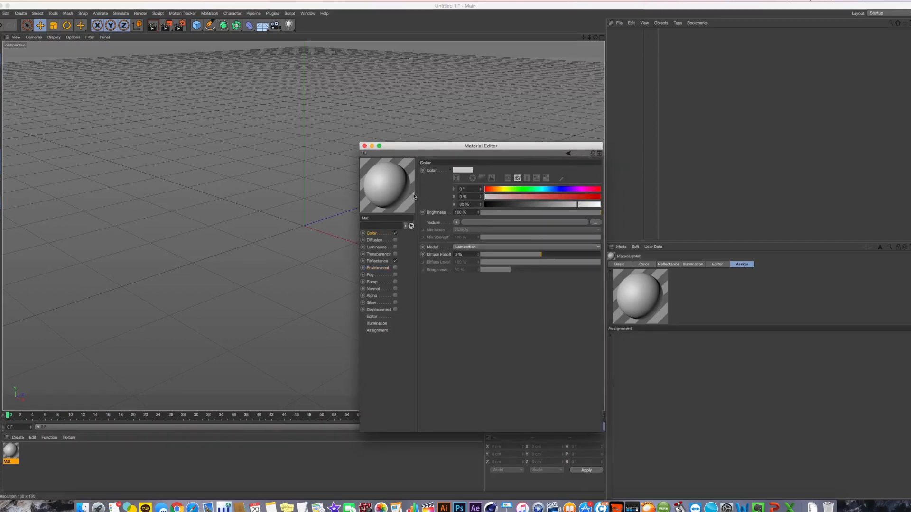
{"action": "right_click", "coordinate": [395, 180]}
{"action": "left_click", "coordinate": [409, 186]}
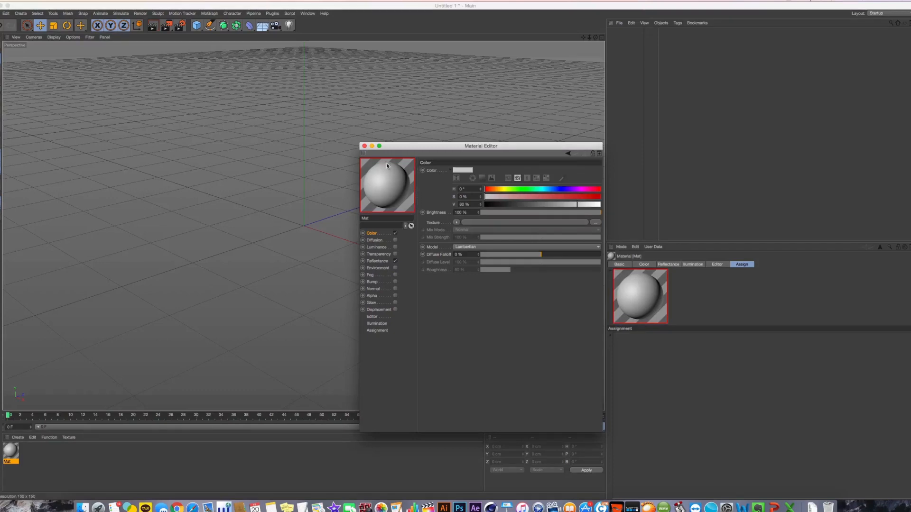
{"action": "right_click", "coordinate": [386, 193]}
{"action": "left_click", "coordinate": [399, 197]}
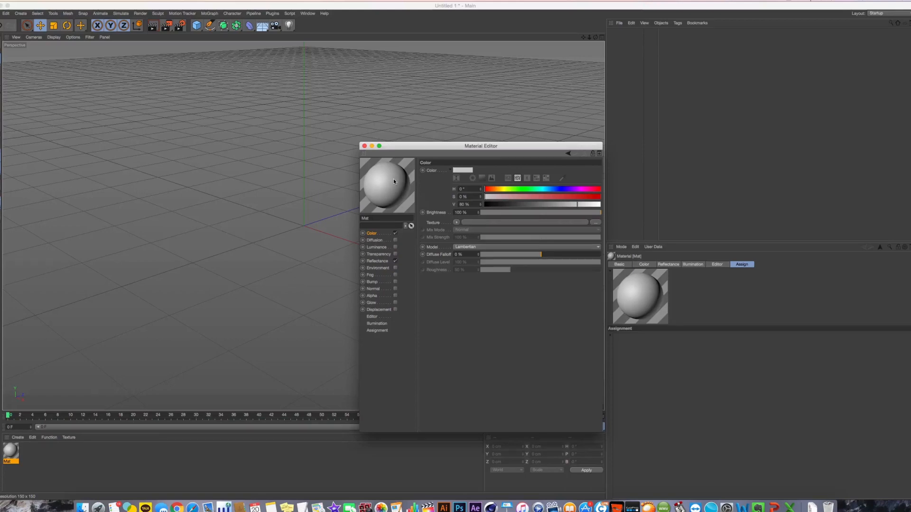
{"action": "right_click", "coordinate": [394, 178]}
{"action": "left_click", "coordinate": [400, 184]}
{"action": "right_click", "coordinate": [400, 192]}
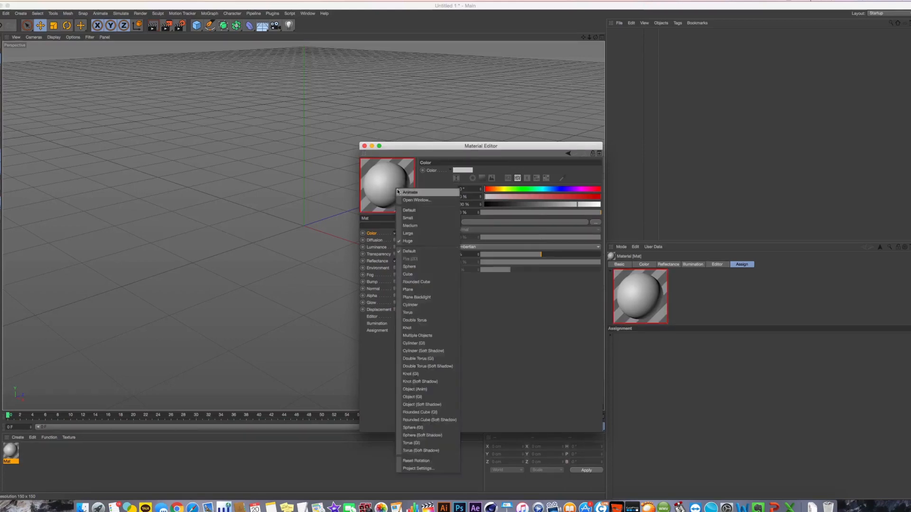
{"action": "left_click", "coordinate": [390, 181]}
Set Mat's preview object to Plane, and view the preview's Project Settings without changing them
{"action": "right_click", "coordinate": [397, 191]}
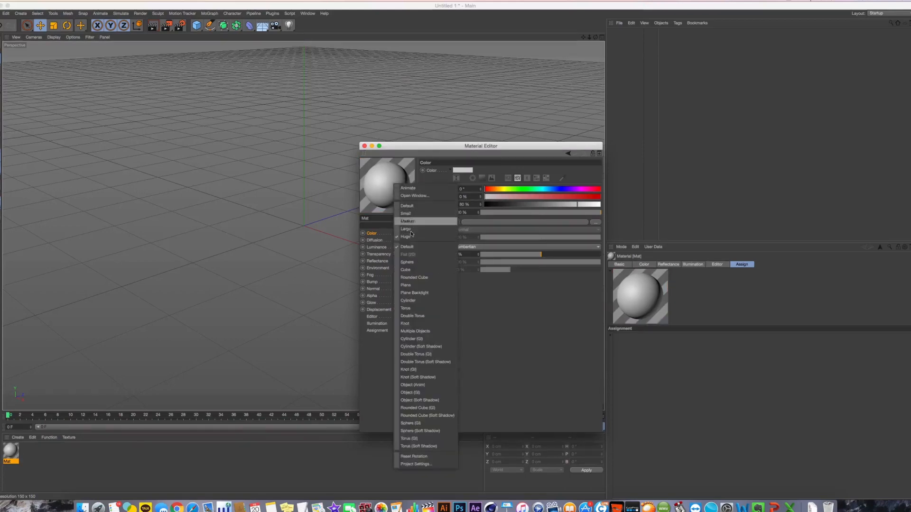
{"action": "left_click", "coordinate": [417, 285]}
{"action": "right_click", "coordinate": [399, 185]}
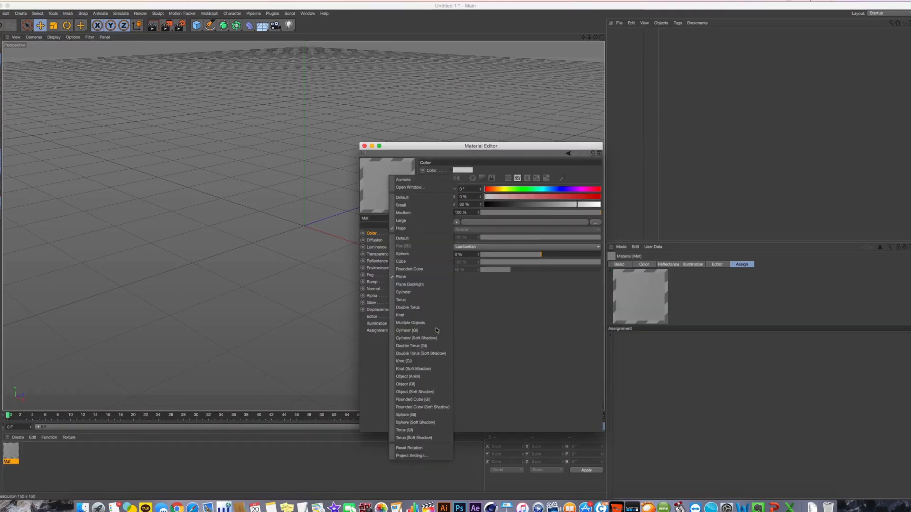
{"action": "left_click", "coordinate": [433, 455]}
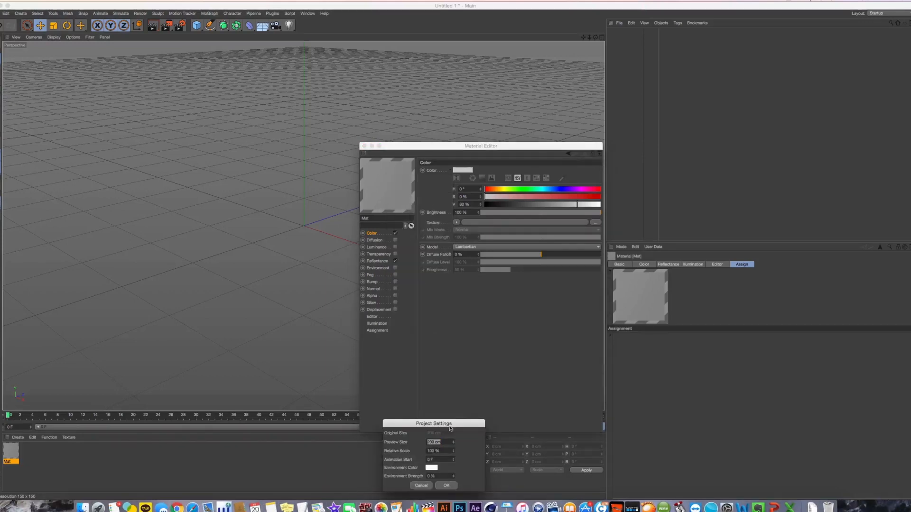
{"action": "left_click_drag", "start_coordinate": [446, 425], "coordinate": [470, 187]}
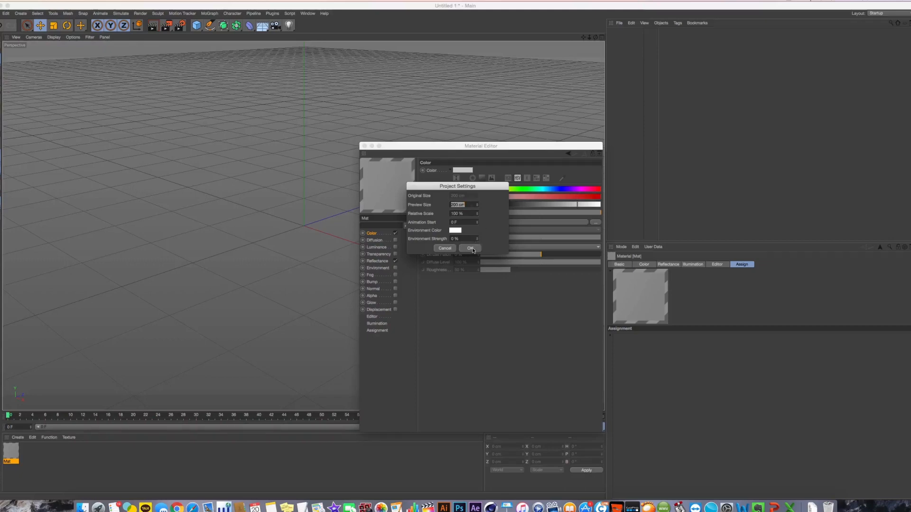
{"action": "left_click", "coordinate": [449, 251]}
{"action": "right_click", "coordinate": [378, 179]}
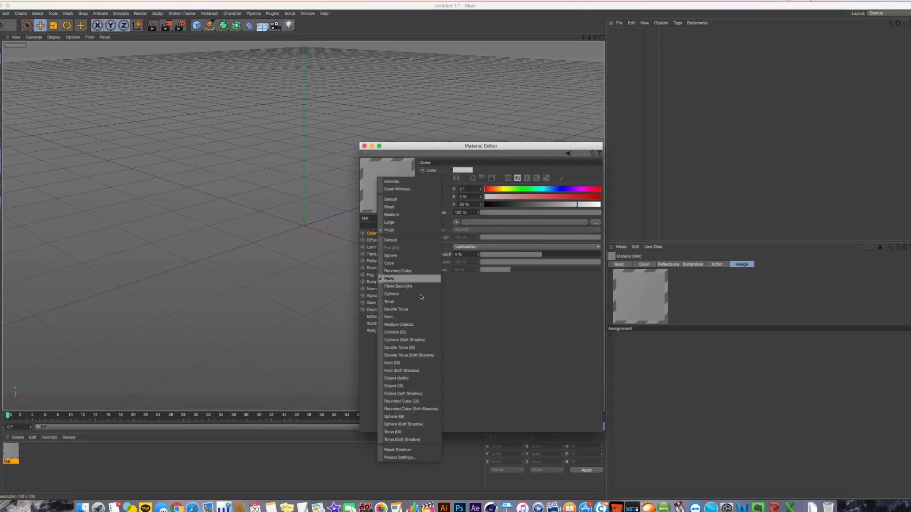
{"action": "left_click", "coordinate": [398, 164]}
{"action": "right_click", "coordinate": [397, 167]}
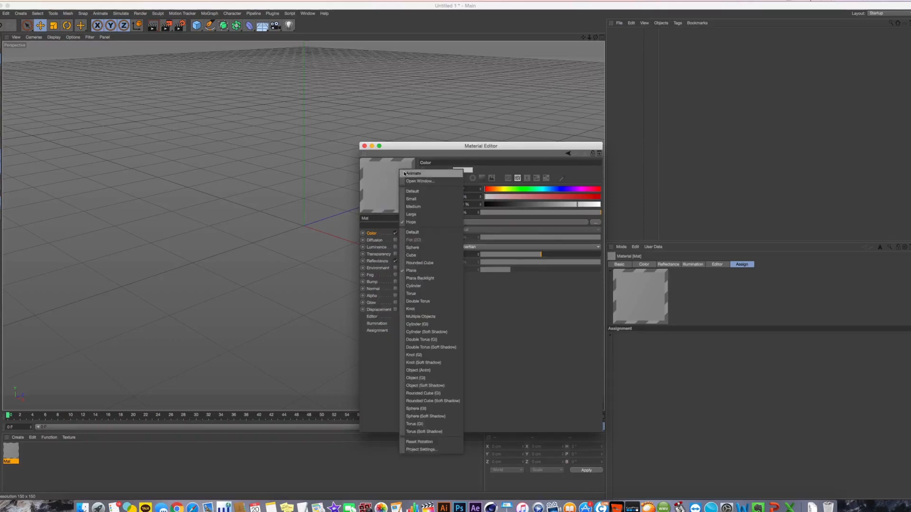
{"action": "left_click", "coordinate": [377, 179]}
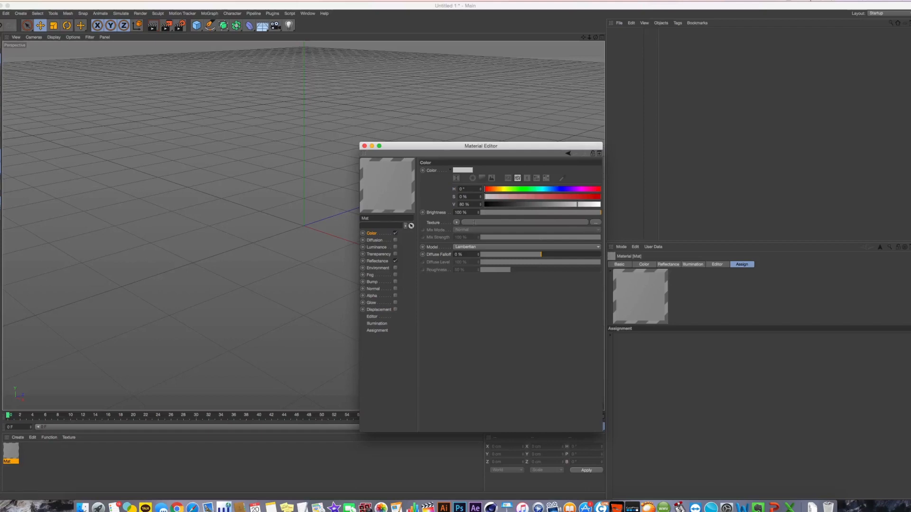
Reposition the Material Editor, switch the preview size to Default and back to Huge, and show the preview on a sphere
{"action": "left_click_drag", "start_coordinate": [515, 150], "coordinate": [499, 168]}
{"action": "right_click", "coordinate": [379, 205]}
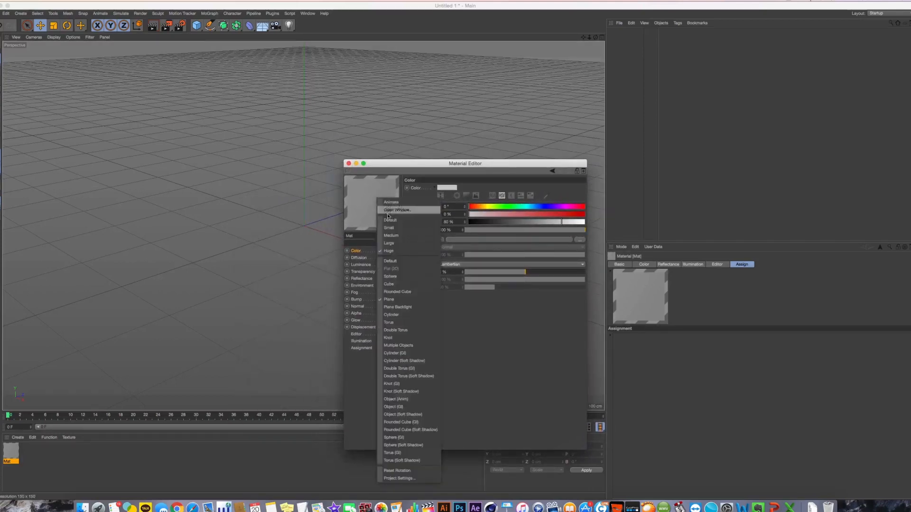
{"action": "left_click", "coordinate": [392, 225]}
{"action": "right_click", "coordinate": [379, 204]}
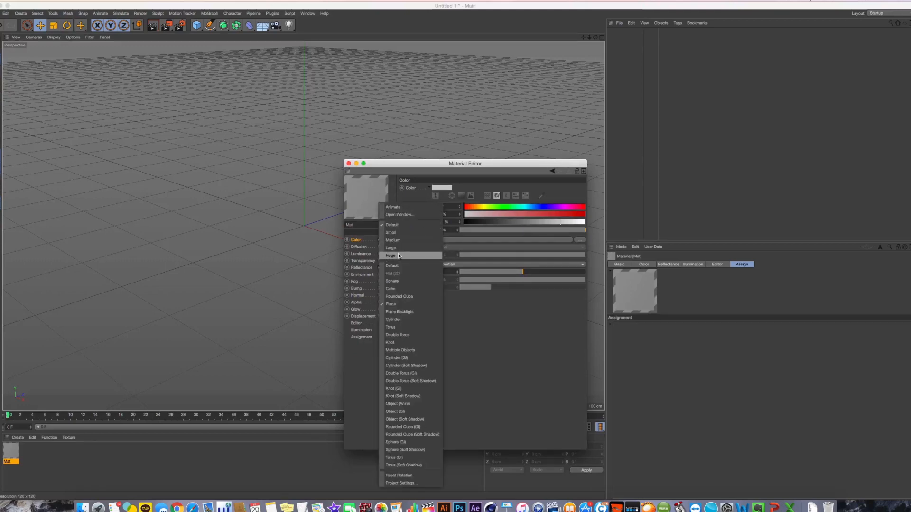
{"action": "left_click", "coordinate": [398, 256]}
{"action": "right_click", "coordinate": [373, 205]}
{"action": "left_click", "coordinate": [393, 284]}
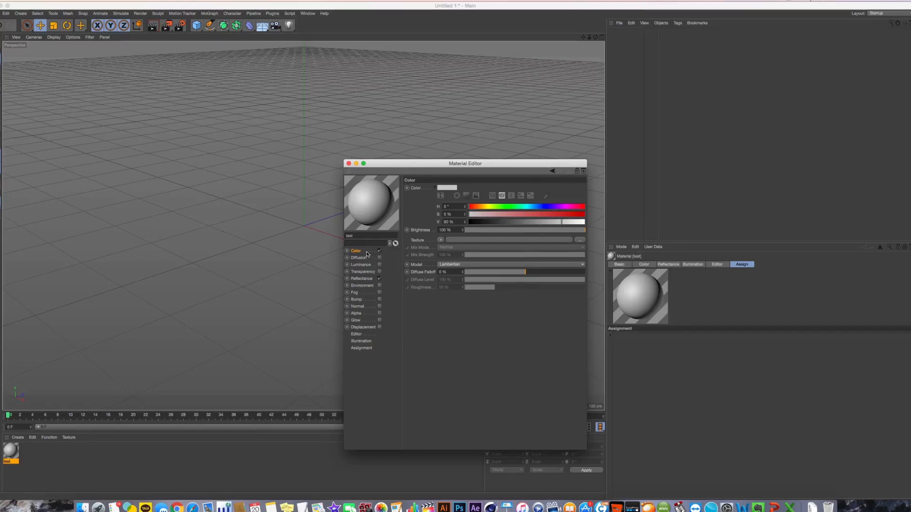
Review the Diffusion and Color channels, including the Color Picker and the collapsible color sliders
{"action": "left_click", "coordinate": [359, 258]}
{"action": "left_click", "coordinate": [356, 251]}
{"action": "left_click", "coordinate": [446, 188]}
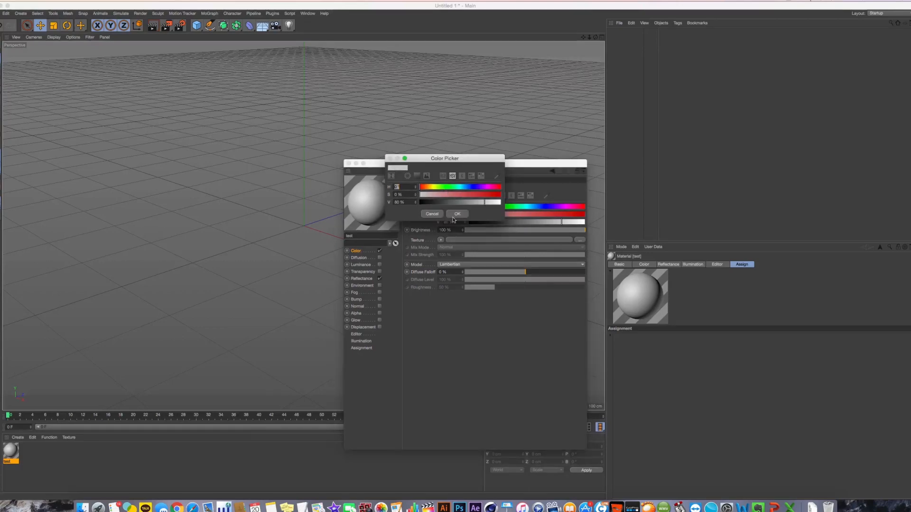
{"action": "left_click", "coordinate": [435, 189]}
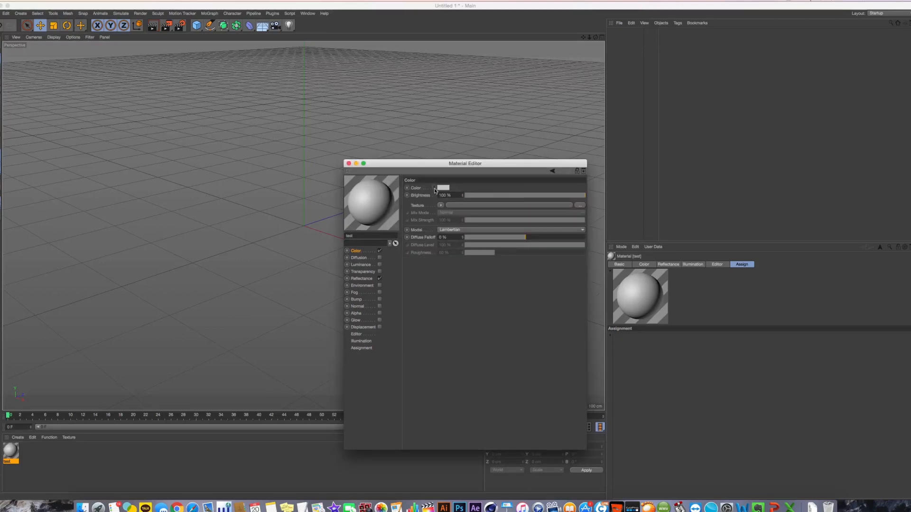
{"action": "left_click", "coordinate": [435, 189]}
{"action": "left_click", "coordinate": [435, 189]}
{"action": "left_click", "coordinate": [445, 188]}
{"action": "left_click", "coordinate": [435, 188]}
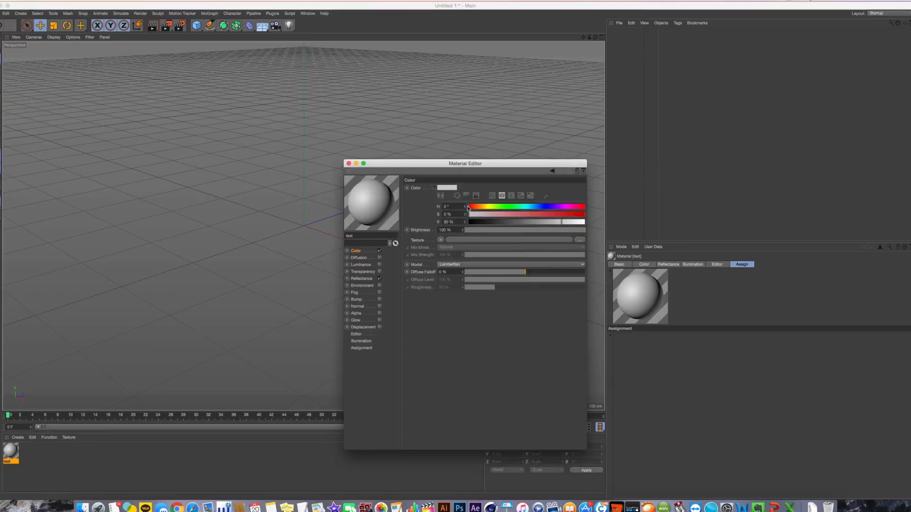
Set the material's color to a teal with hue about 170°, and review the Color Picker's RGB, Color Mixer and Color Swatches modes
{"action": "left_click_drag", "start_coordinate": [469, 207], "coordinate": [533, 221]}
{"action": "left_click", "coordinate": [528, 215]}
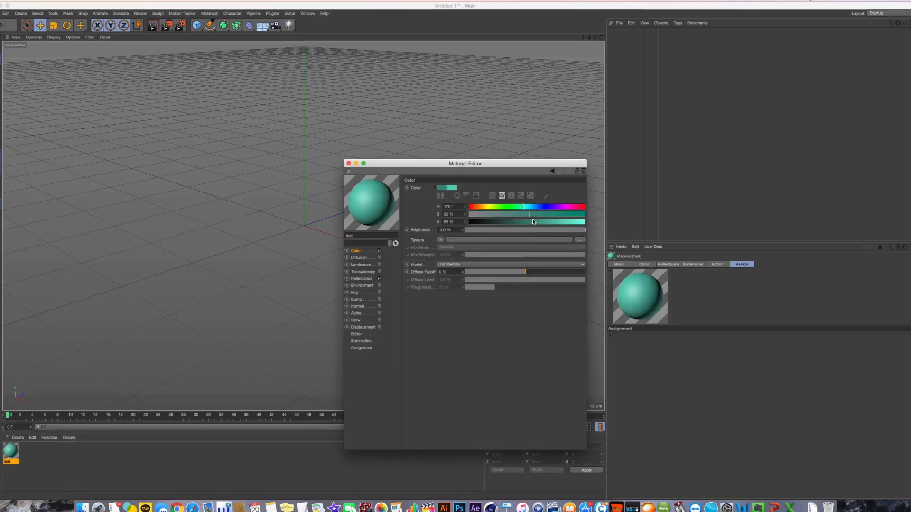
{"action": "left_click", "coordinate": [447, 188]}
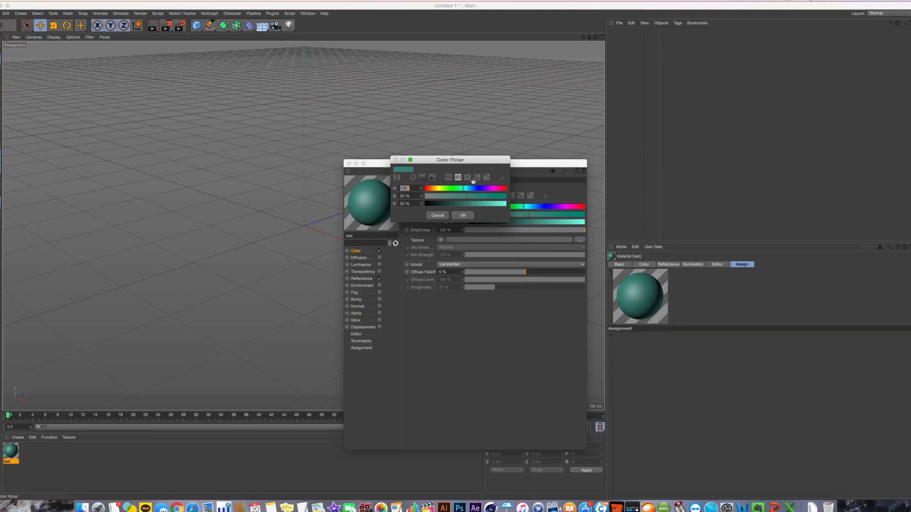
{"action": "left_click", "coordinate": [448, 177]}
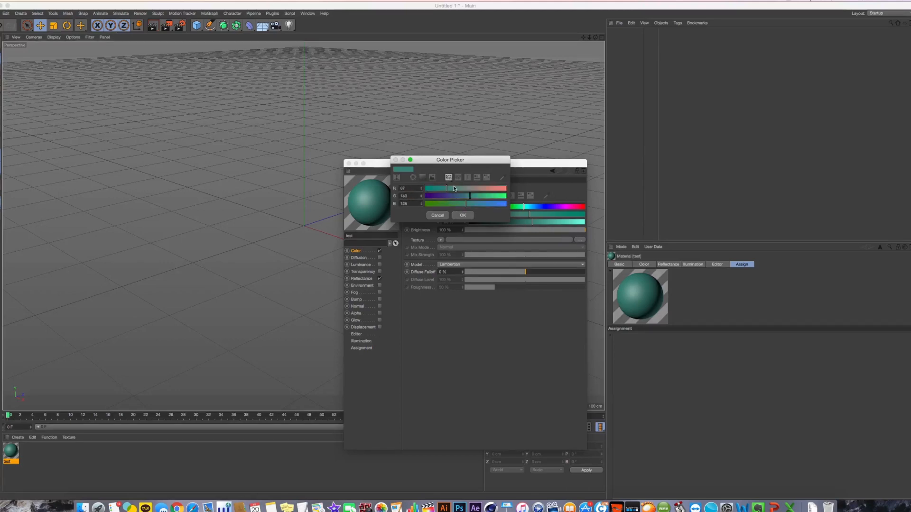
{"action": "left_click", "coordinate": [476, 177]}
{"action": "left_click", "coordinate": [486, 179]}
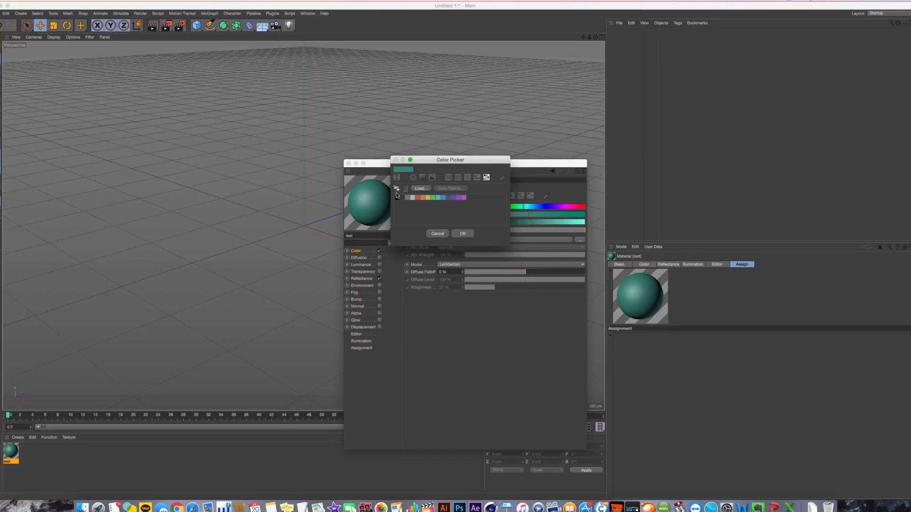
Use the color wheel to give the material a dark red, about 347° hue and 69% value, and switch the Color channel to compact mode
{"action": "left_click", "coordinate": [413, 178]}
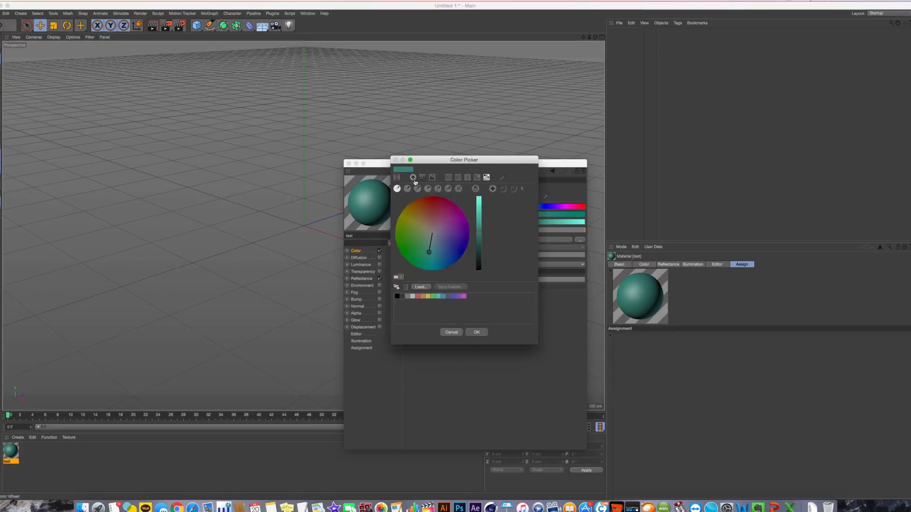
{"action": "mouse_move", "coordinate": [424, 252]}
{"action": "left_mouse_down"}
{"action": "mouse_move", "coordinate": [419, 224]}
{"action": "mouse_move", "coordinate": [415, 250]}
{"action": "mouse_move", "coordinate": [445, 232]}
{"action": "mouse_move", "coordinate": [435, 201]}
{"action": "left_mouse_up"}
{"action": "left_click", "coordinate": [479, 198]}
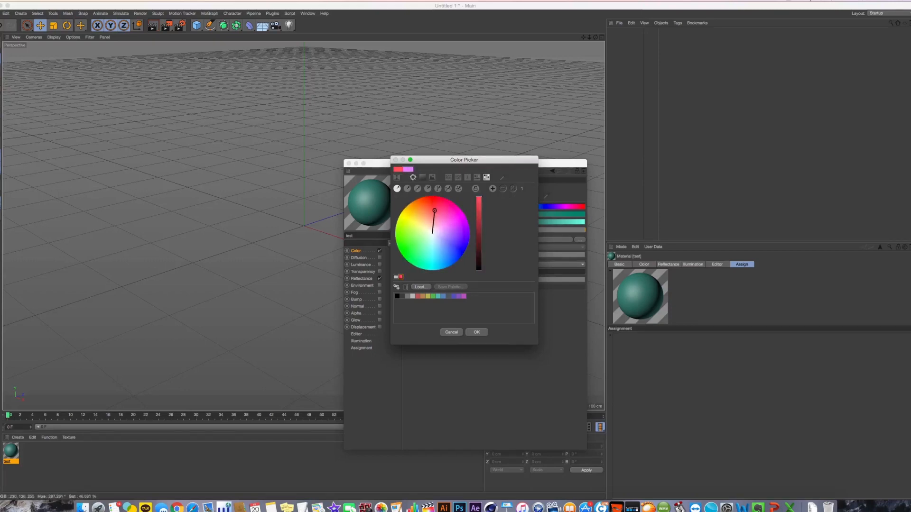
{"action": "left_click", "coordinate": [479, 219]}
{"action": "left_click", "coordinate": [437, 211]}
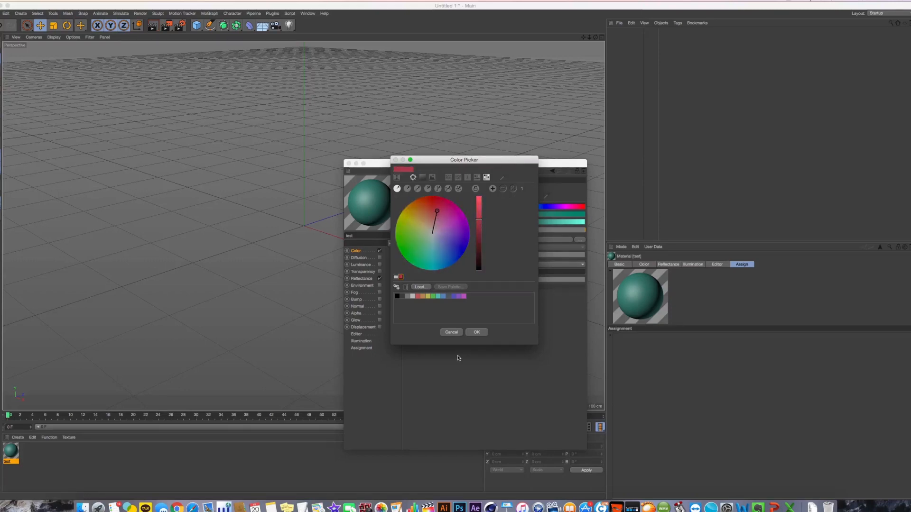
{"action": "left_click", "coordinate": [477, 332]}
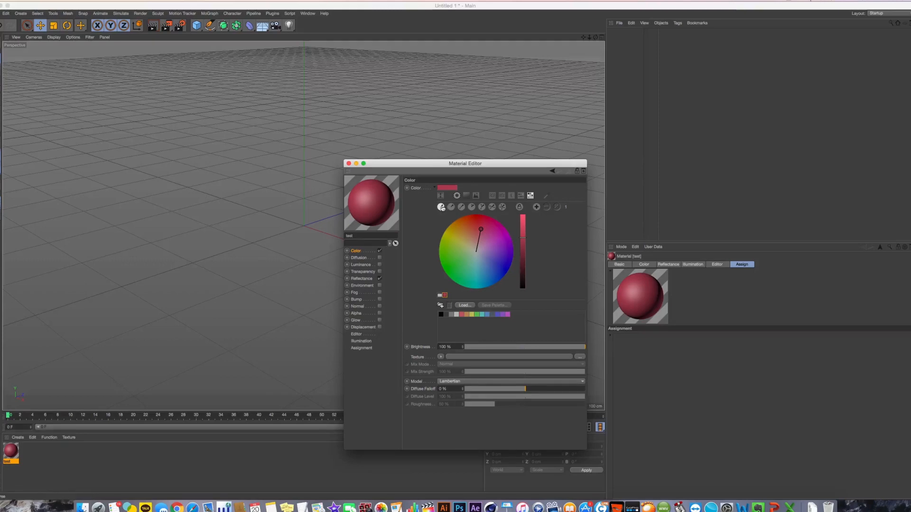
{"action": "left_click", "coordinate": [440, 196]}
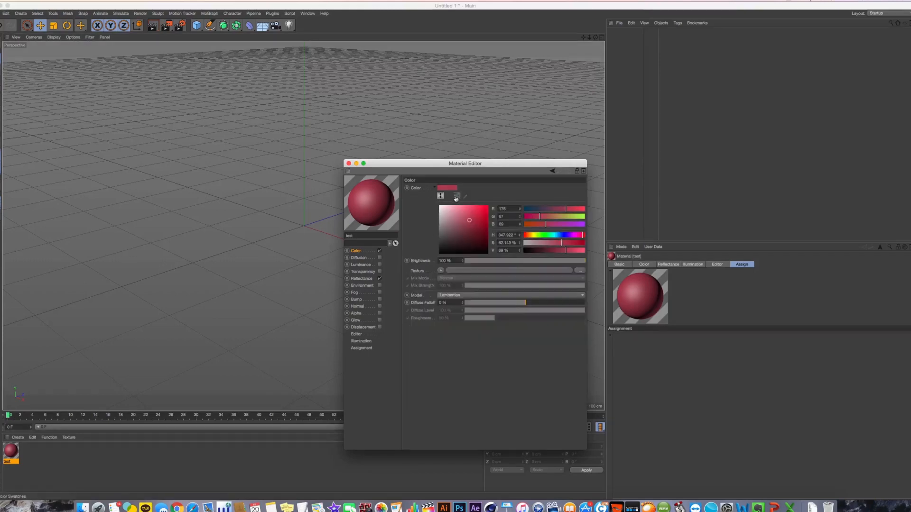
Try the Color channel's Brightness at 200%, and set it back to 100%
{"action": "left_click", "coordinate": [441, 196]}
{"action": "left_click", "coordinate": [441, 196]}
{"action": "left_click_drag", "start_coordinate": [538, 264], "coordinate": [602, 261]}
{"action": "type", "text": "200"}
{"action": "key", "text": "Return"}
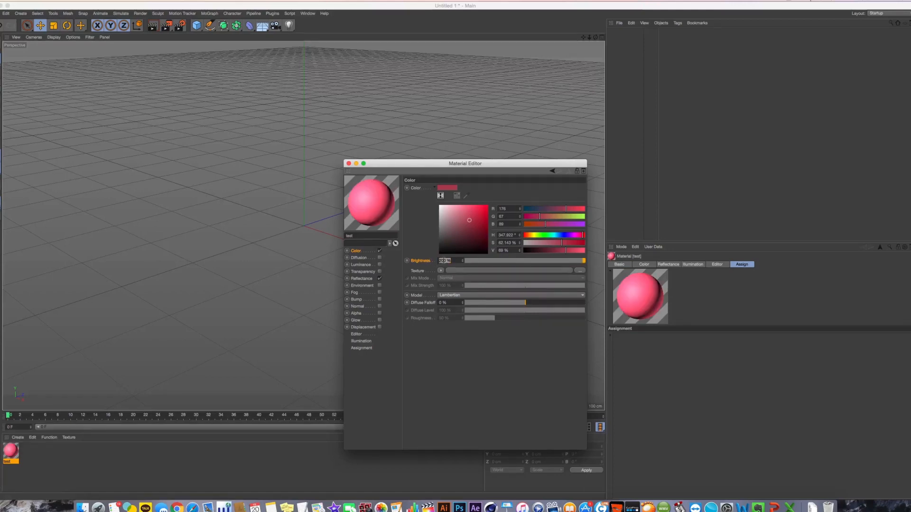
{"action": "type", "text": "100"}
{"action": "key", "text": "Return"}
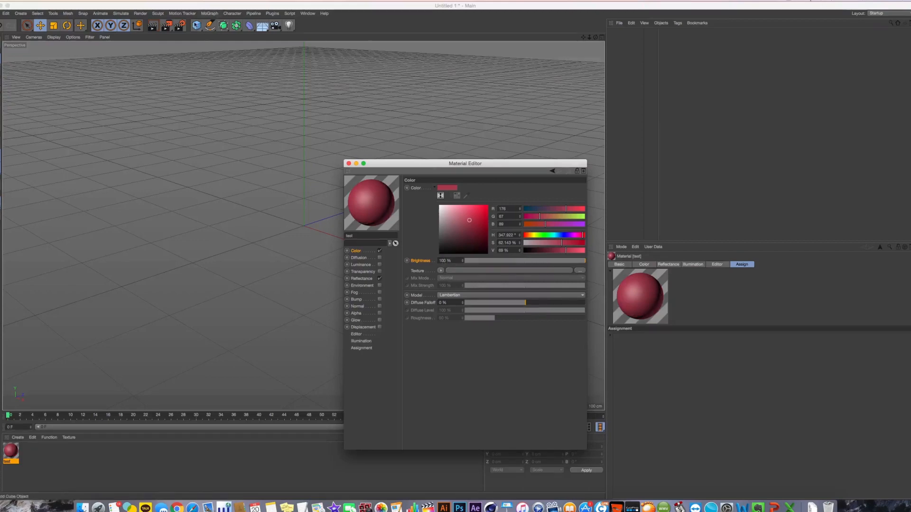
Add a sphere to the scene and assign the red material to it, both in the viewport and through the Object Manager
{"action": "left_click_drag", "start_coordinate": [196, 25], "coordinate": [345, 47]}
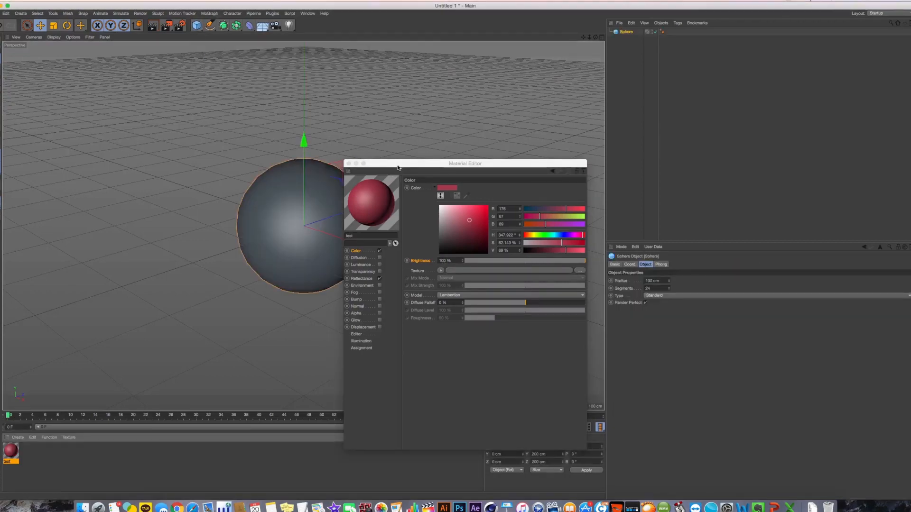
{"action": "left_click_drag", "start_coordinate": [397, 167], "coordinate": [460, 171]}
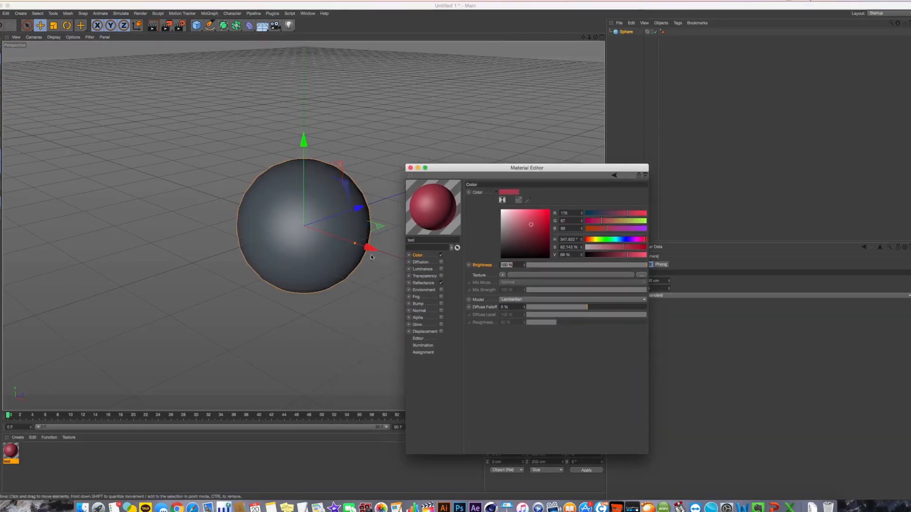
{"action": "left_click_drag", "start_coordinate": [10, 451], "coordinate": [297, 274]}
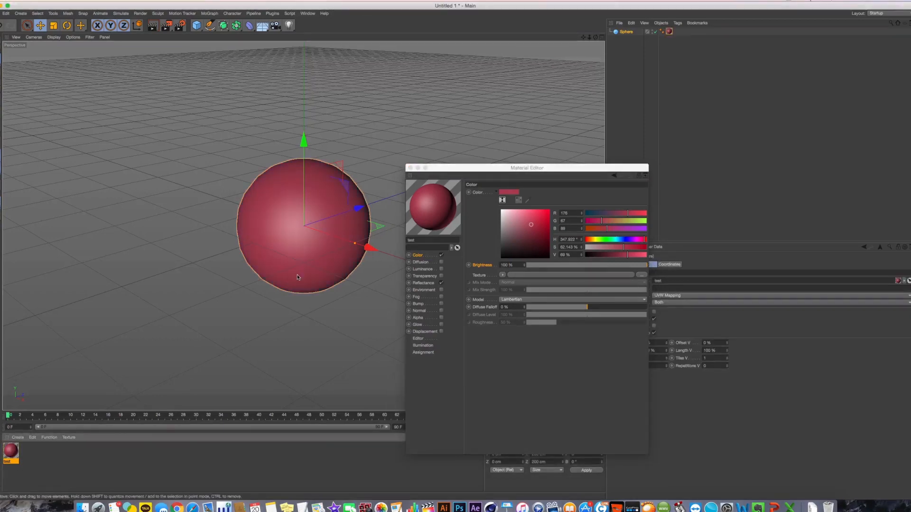
{"action": "key", "text": "super+z"}
{"action": "left_click_drag", "start_coordinate": [8, 455], "coordinate": [627, 33]}
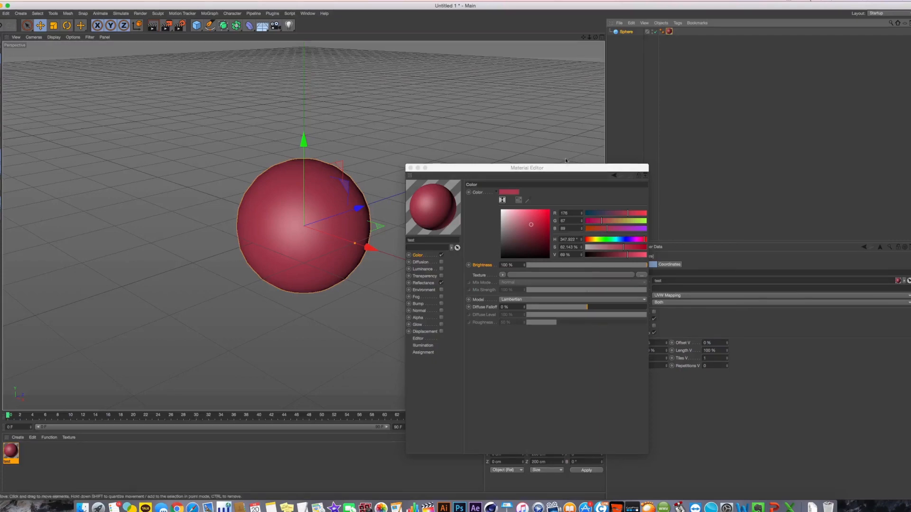
Raise the Color channel's Brightness to about 267% and render the sphere in the viewport
{"action": "left_click_drag", "start_coordinate": [569, 168], "coordinate": [556, 141]}
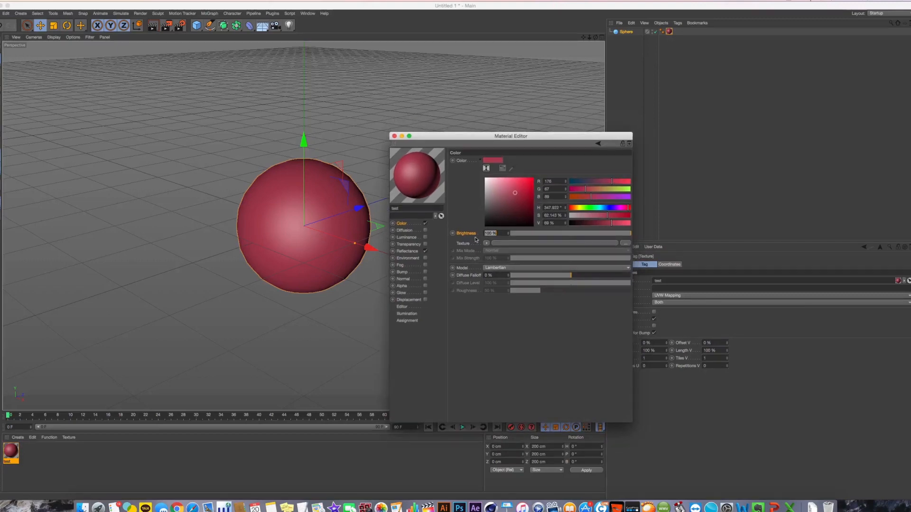
{"action": "left_click_drag", "start_coordinate": [507, 232], "coordinate": [527, 223]}
{"action": "left_click", "coordinate": [153, 26]}
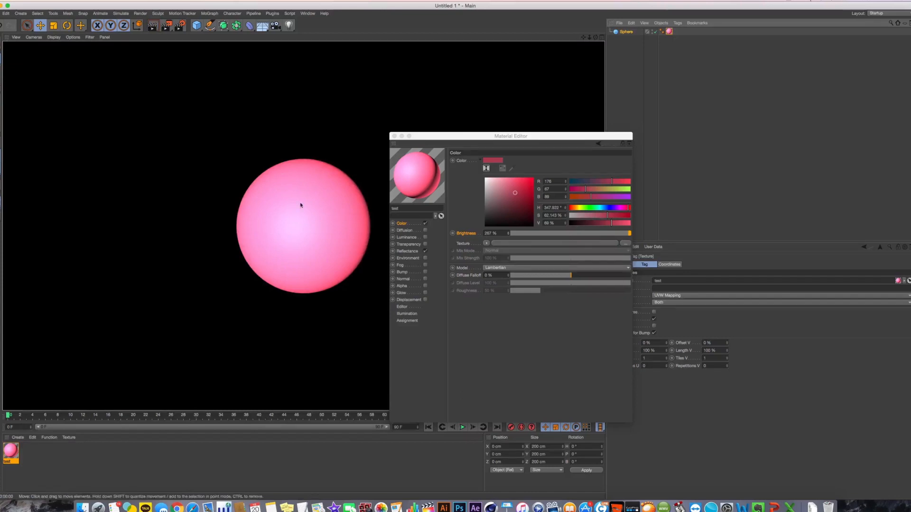
Render the sphere in the viewport with Brightness at 50%, and restore the Brightness to 100%
{"action": "left_click", "coordinate": [471, 238]}
{"action": "type", "text": "50"}
{"action": "key", "text": "Return"}
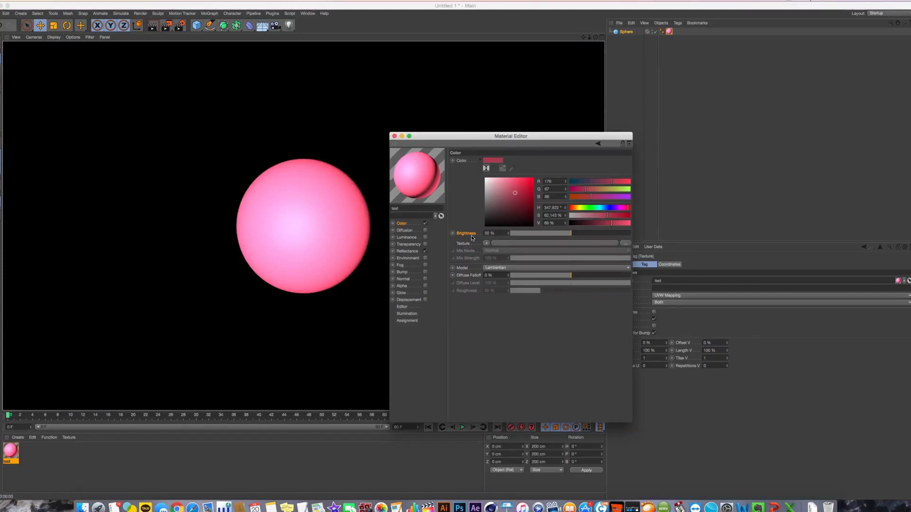
{"action": "left_click", "coordinate": [157, 27]}
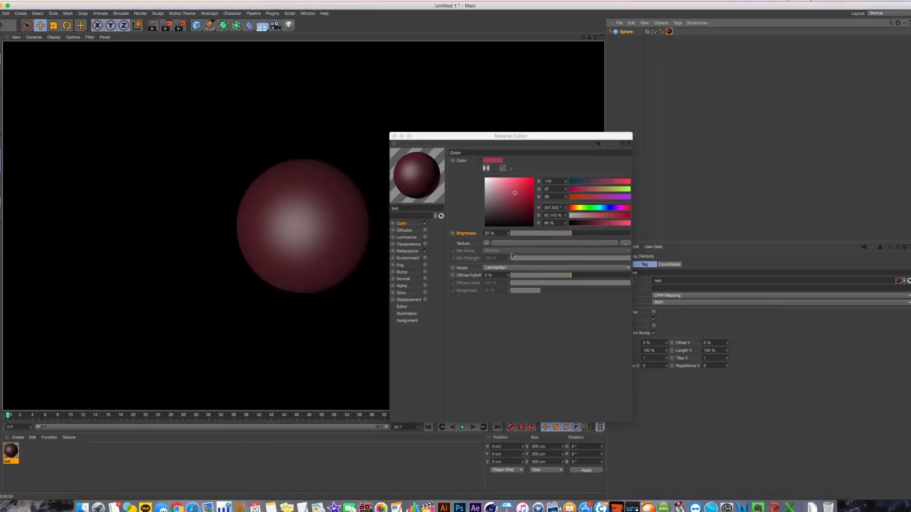
{"action": "left_click", "coordinate": [498, 234]}
{"action": "type", "text": "100"}
{"action": "key", "text": "Return"}
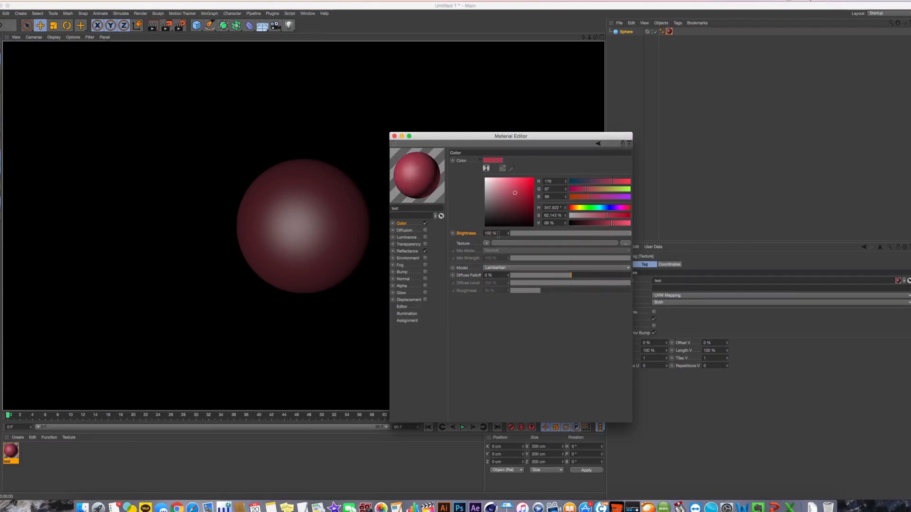
Lower the Diffuse Falloff to about -88% and render the sphere in the viewport
{"action": "left_click", "coordinate": [502, 268]}
{"action": "left_click", "coordinate": [503, 307]}
{"action": "left_click", "coordinate": [473, 276]}
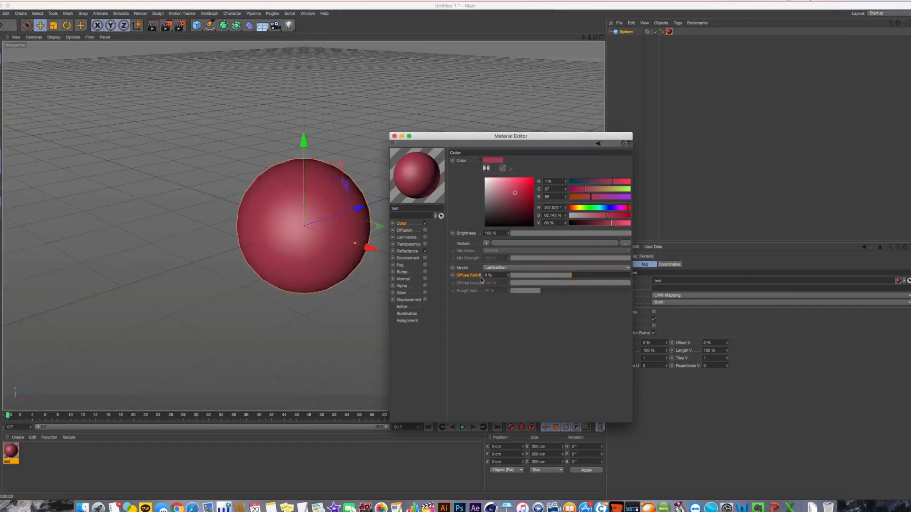
{"action": "left_click", "coordinate": [587, 276]}
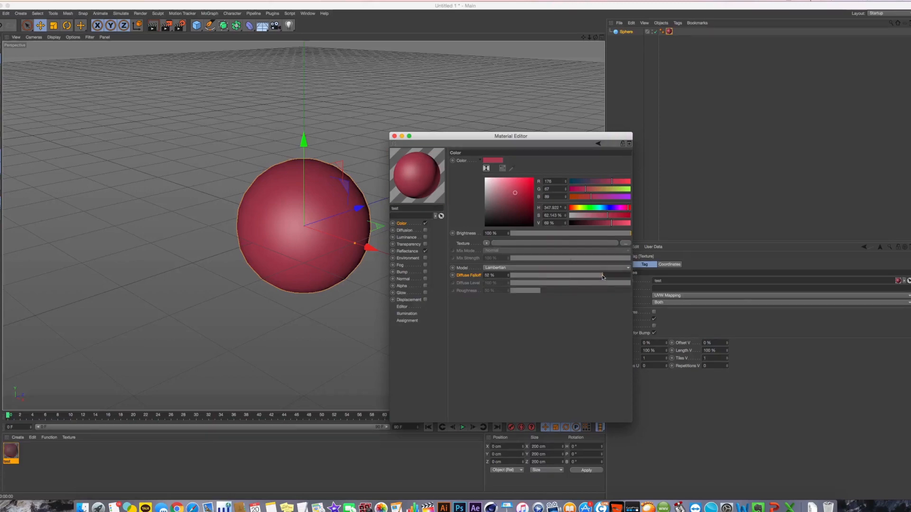
{"action": "left_click_drag", "start_coordinate": [596, 277], "coordinate": [517, 276]}
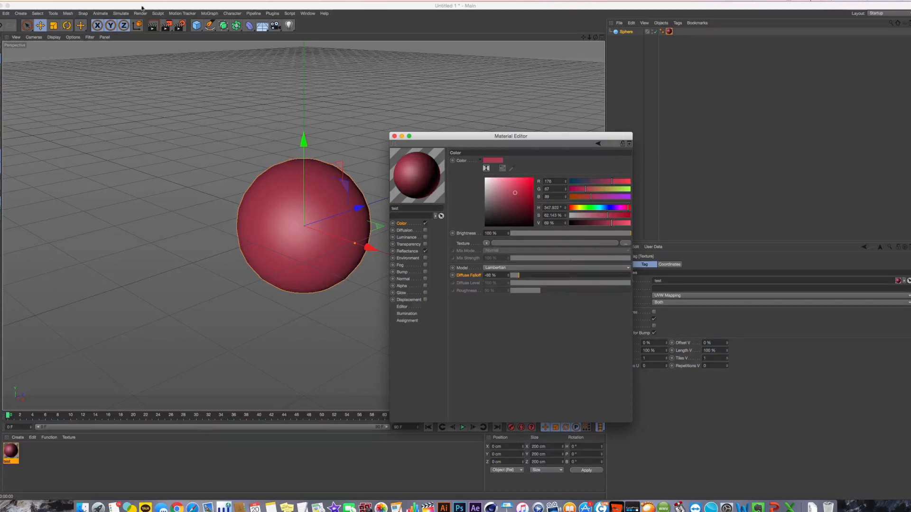
{"action": "left_click", "coordinate": [152, 26]}
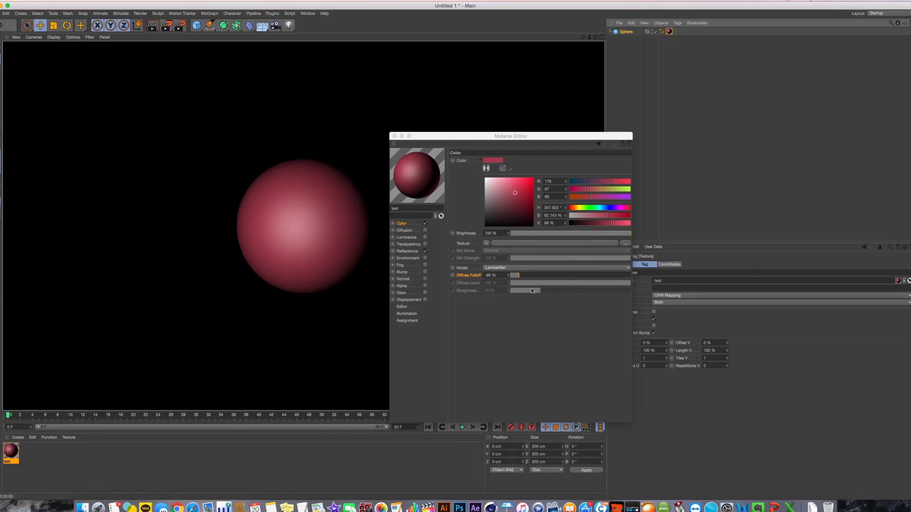
Render the sphere in the viewport with Diffuse Falloff at 100%, and lower the falloff to about -83%
{"action": "left_click_drag", "start_coordinate": [562, 281], "coordinate": [633, 277]}
{"action": "left_click", "coordinate": [152, 25]}
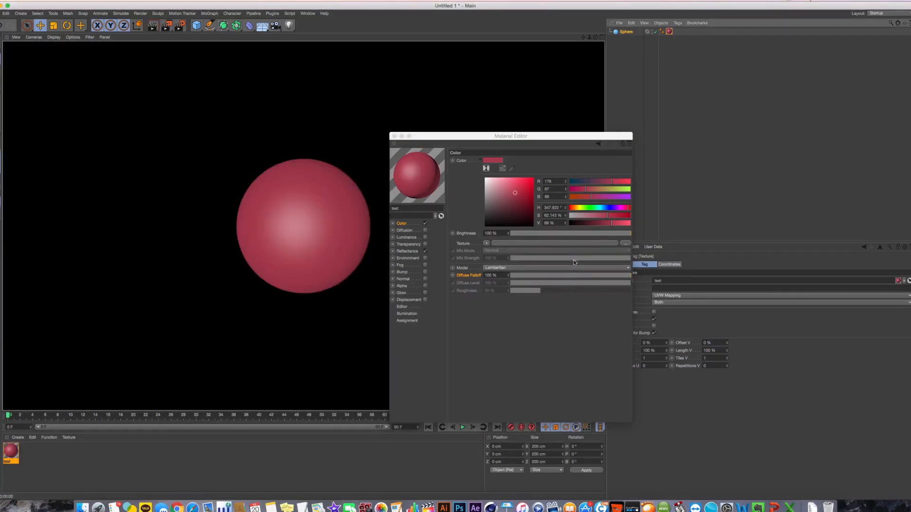
{"action": "left_click_drag", "start_coordinate": [575, 275], "coordinate": [520, 275]}
Try the Oren-Nayar model with Diffuse Falloff at about -9%, and return to Lambertian with a falloff of about 51%
{"action": "left_click", "coordinate": [521, 268]}
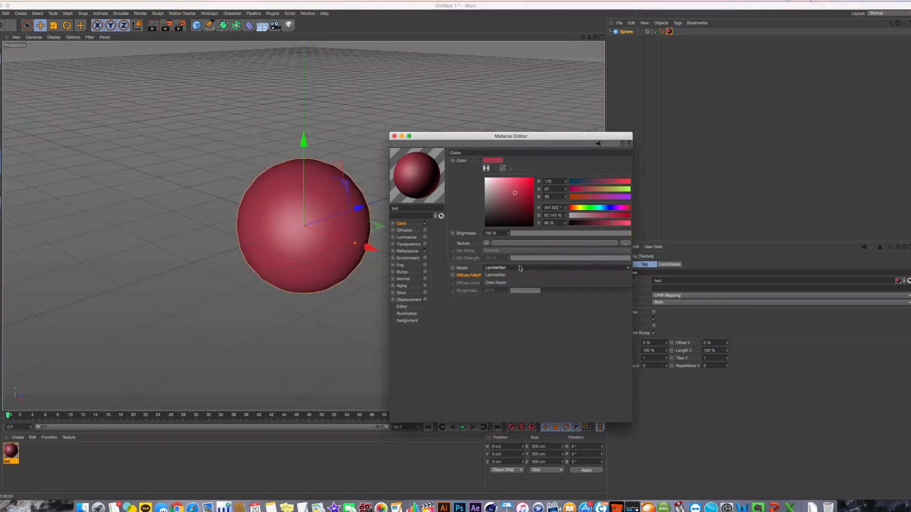
{"action": "left_click", "coordinate": [548, 283]}
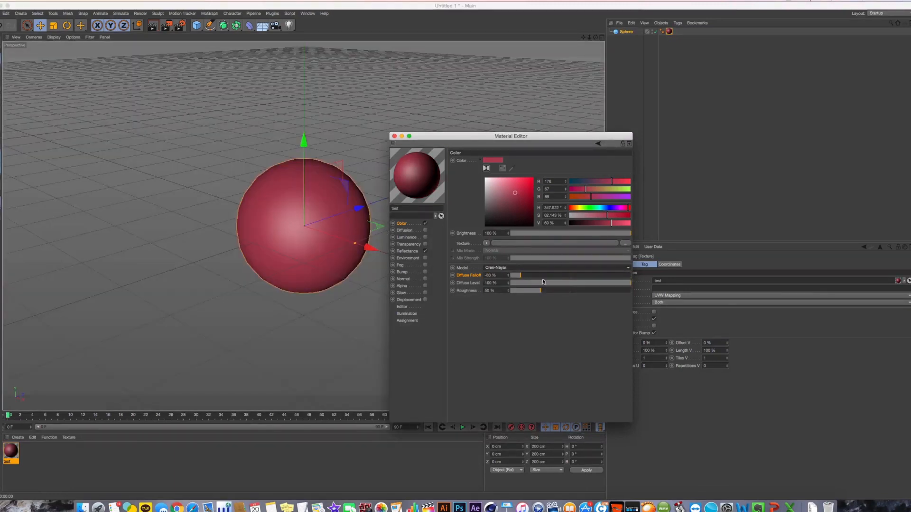
{"action": "left_click_drag", "start_coordinate": [543, 276], "coordinate": [566, 277]}
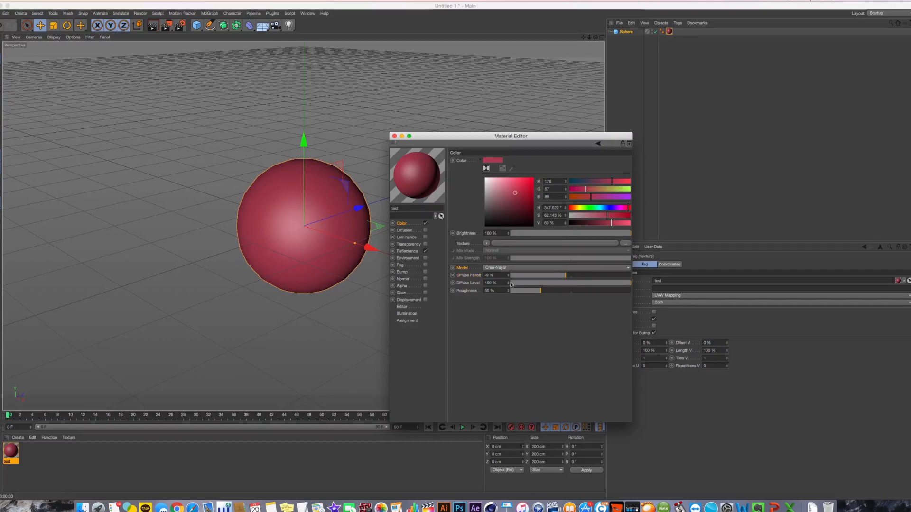
{"action": "left_click", "coordinate": [512, 268]}
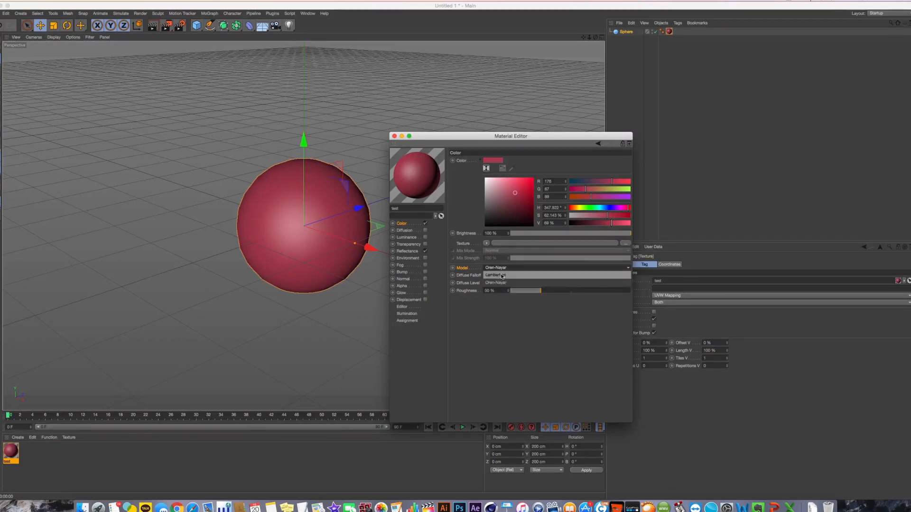
{"action": "left_click", "coordinate": [501, 275]}
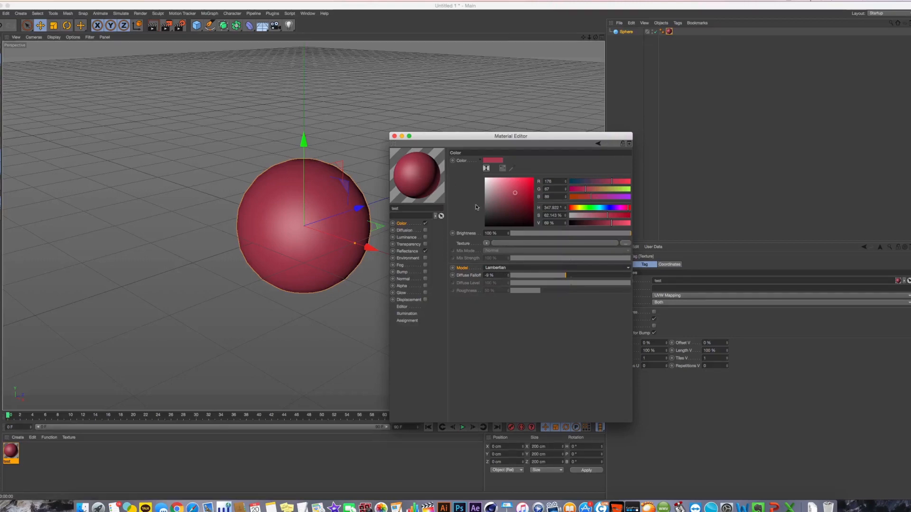
{"action": "left_click_drag", "start_coordinate": [555, 275], "coordinate": [602, 277]}
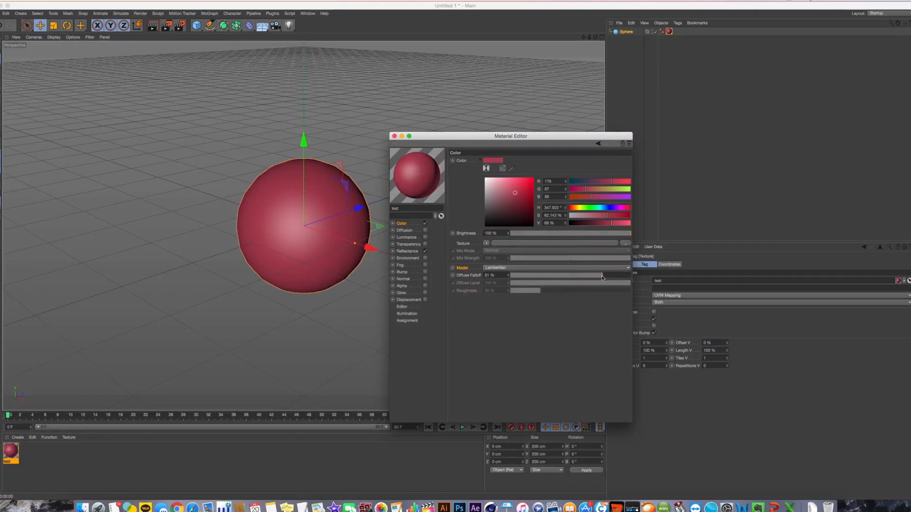
Switch the shading model to Oren-Nayar with Diffuse Falloff about 5%, Diffuse Level about 70% and Roughness about 150%
{"action": "left_click", "coordinate": [488, 269]}
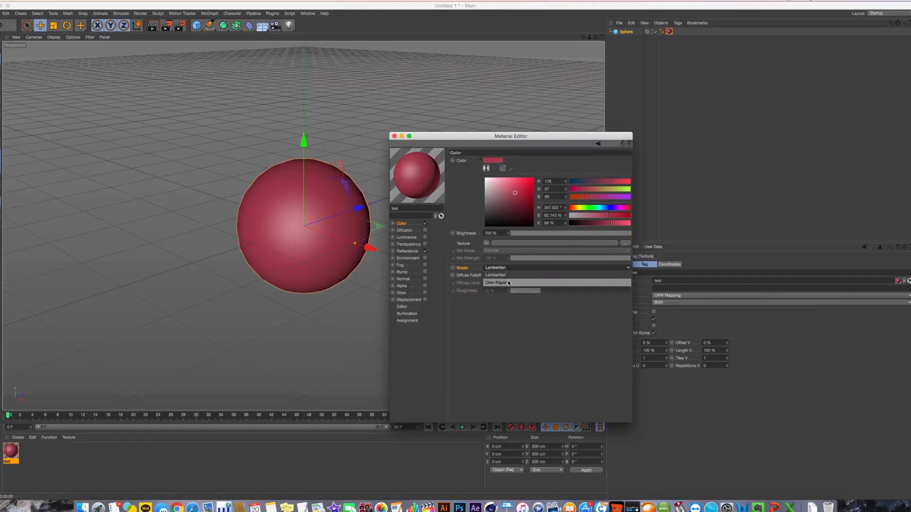
{"action": "left_click", "coordinate": [511, 283]}
{"action": "left_click", "coordinate": [530, 285]}
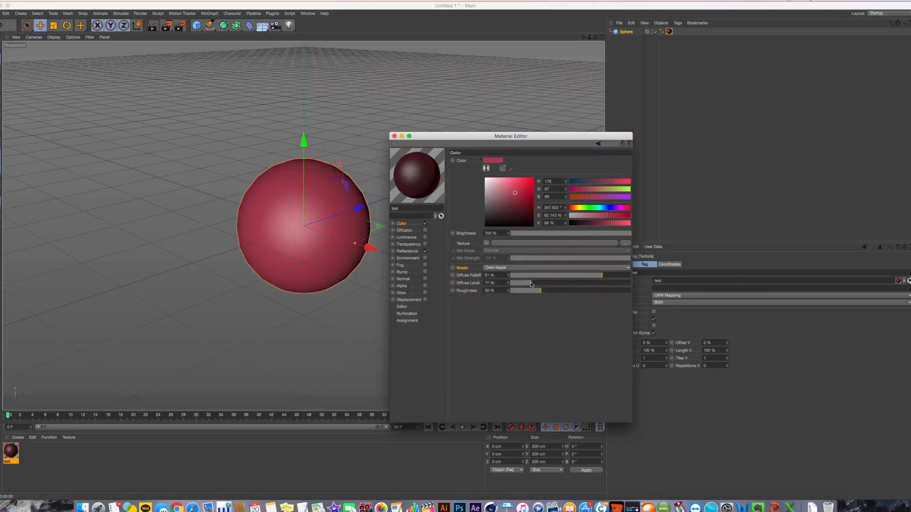
{"action": "left_click_drag", "start_coordinate": [530, 277], "coordinate": [508, 294]}
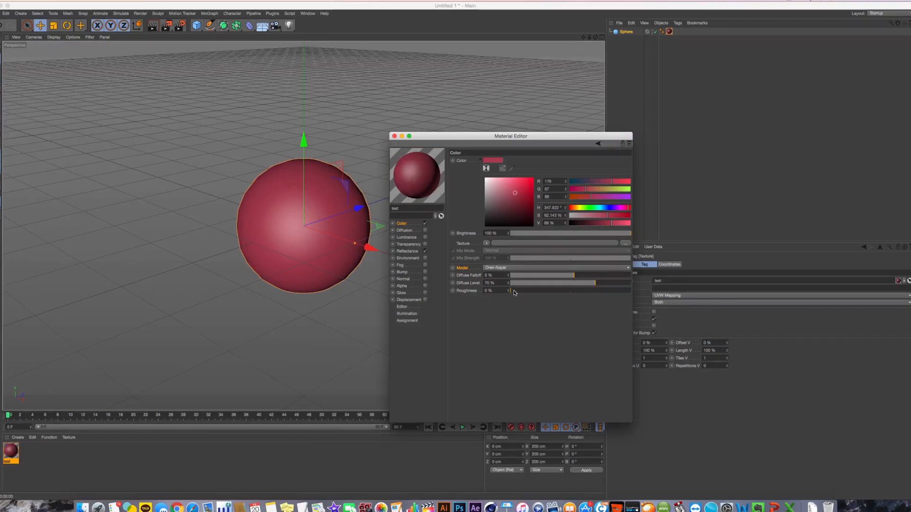
{"action": "left_click_drag", "start_coordinate": [516, 289], "coordinate": [600, 290]}
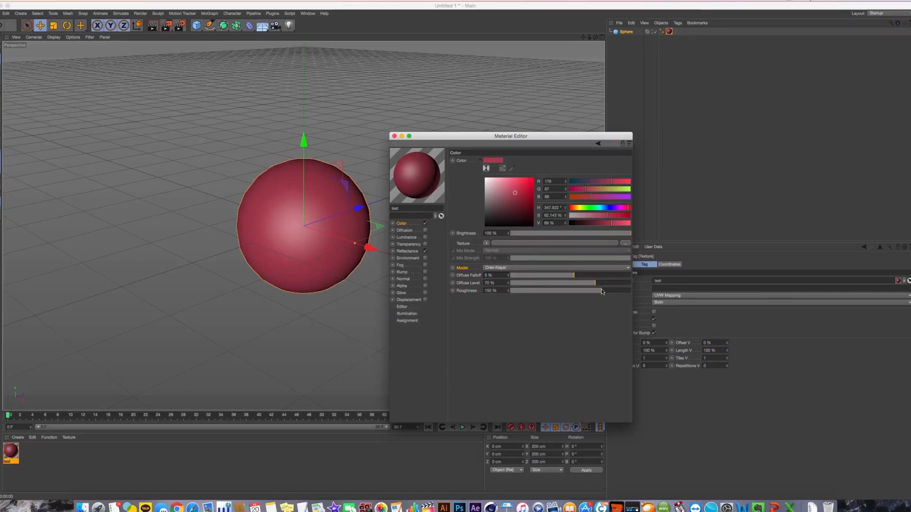
Render the sphere in the viewport and in the Picture Viewer to examine its shading up close
{"action": "left_click", "coordinate": [152, 25]}
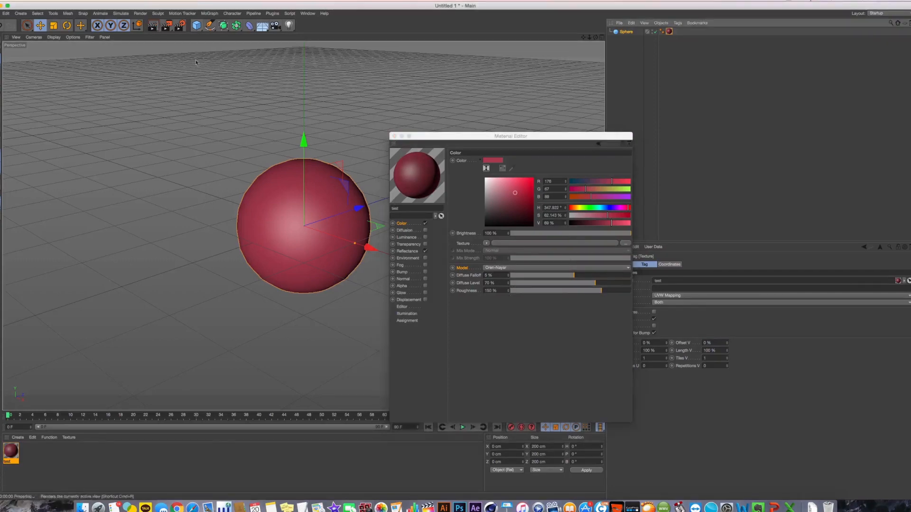
{"action": "key", "text": "shift+r"}
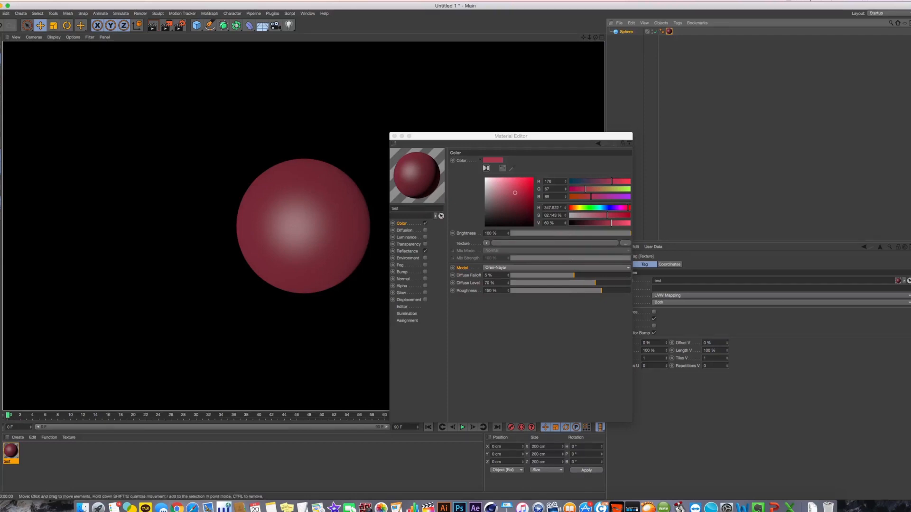
{"action": "scroll", "coordinate": [193, 197], "scroll_direction": "up", "scroll_amount": 2}
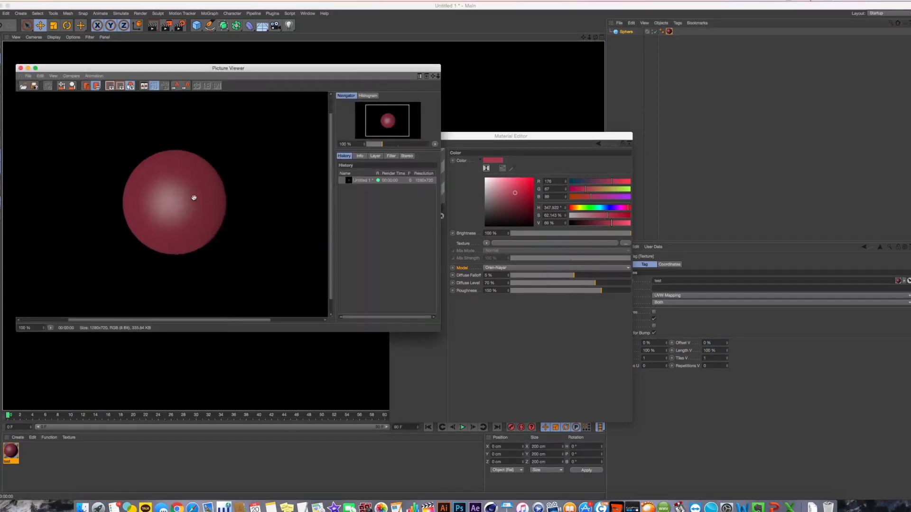
Set the Roughness to 0%, and compare a new Picture Viewer render of the sphere with the previous one
{"action": "left_click_drag", "start_coordinate": [536, 290], "coordinate": [502, 291]}
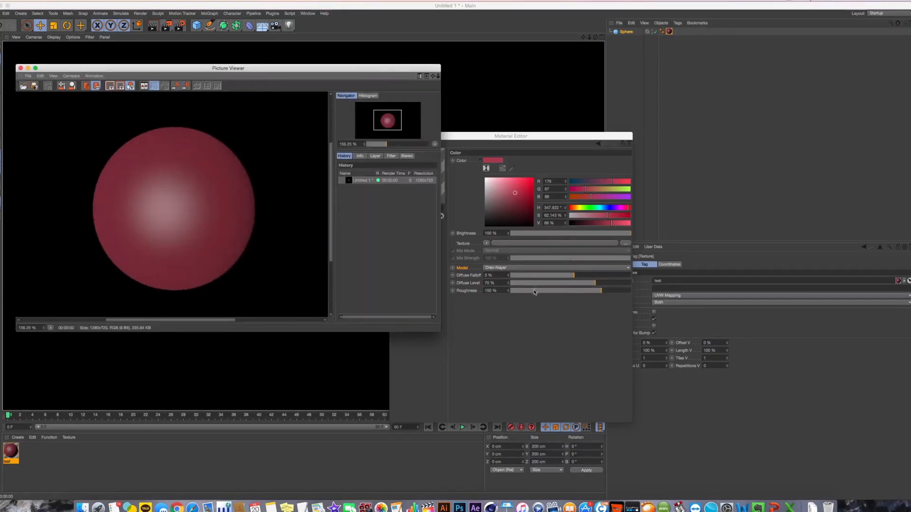
{"action": "left_click", "coordinate": [169, 31]}
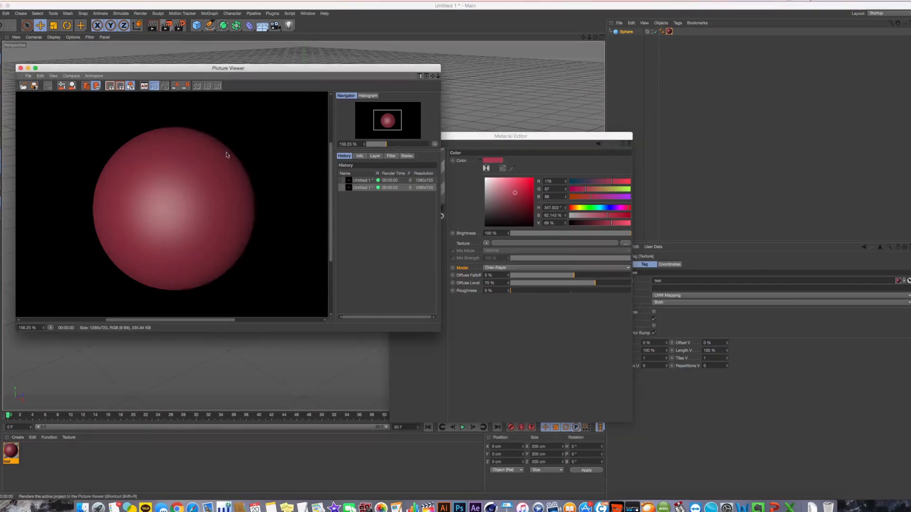
{"action": "left_click", "coordinate": [360, 182]}
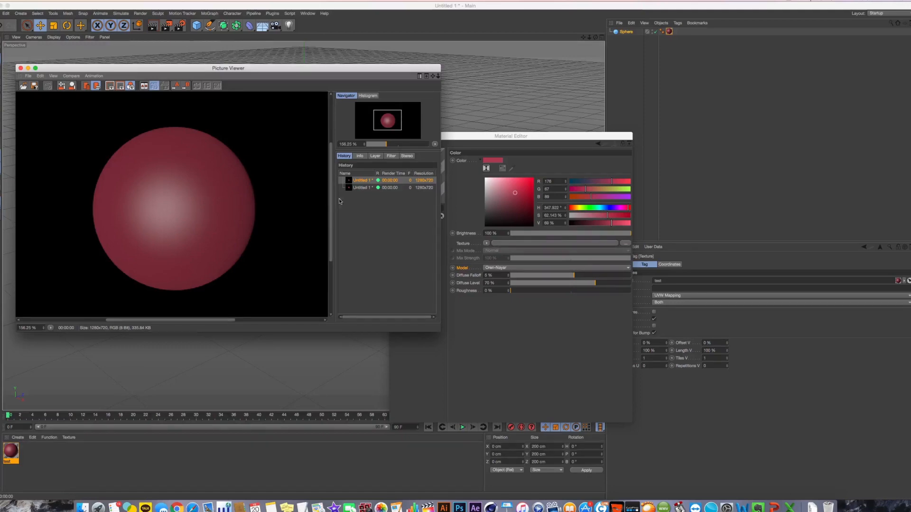
{"action": "left_click", "coordinate": [361, 188]}
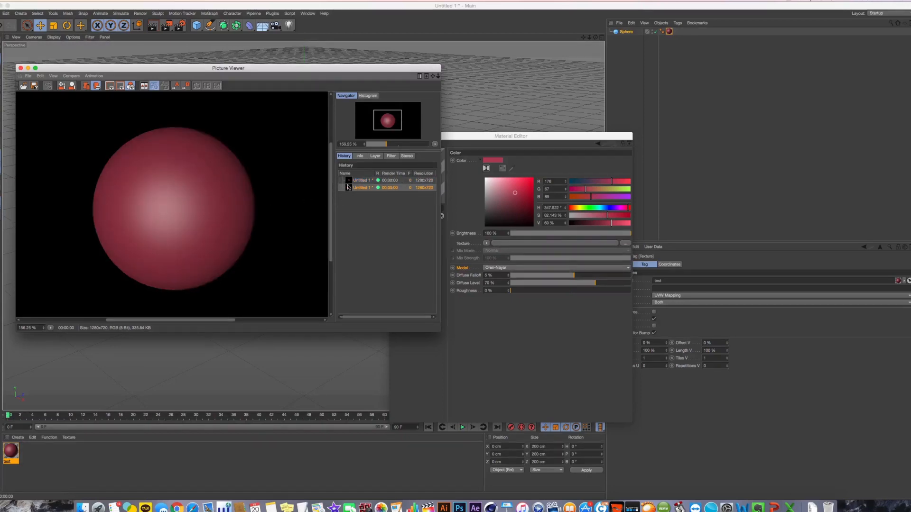
{"action": "key", "text": "Up"}
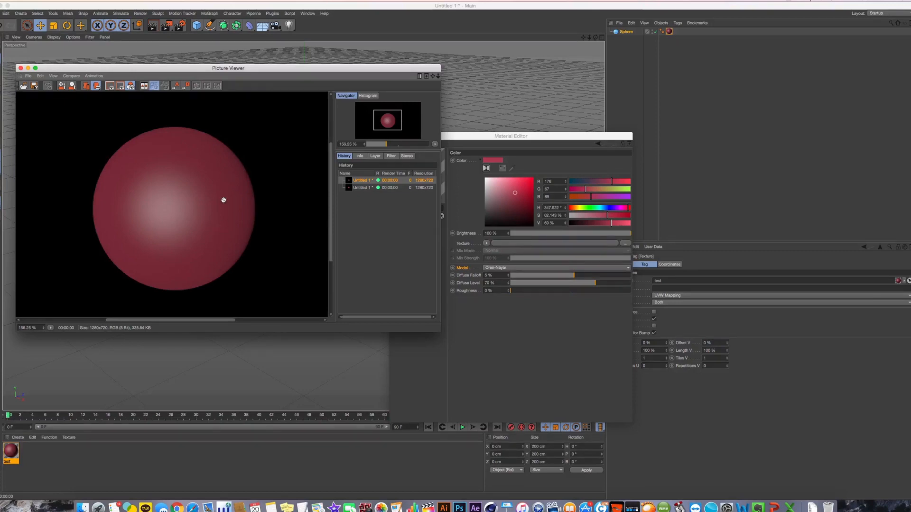
{"action": "key", "text": "Down"}
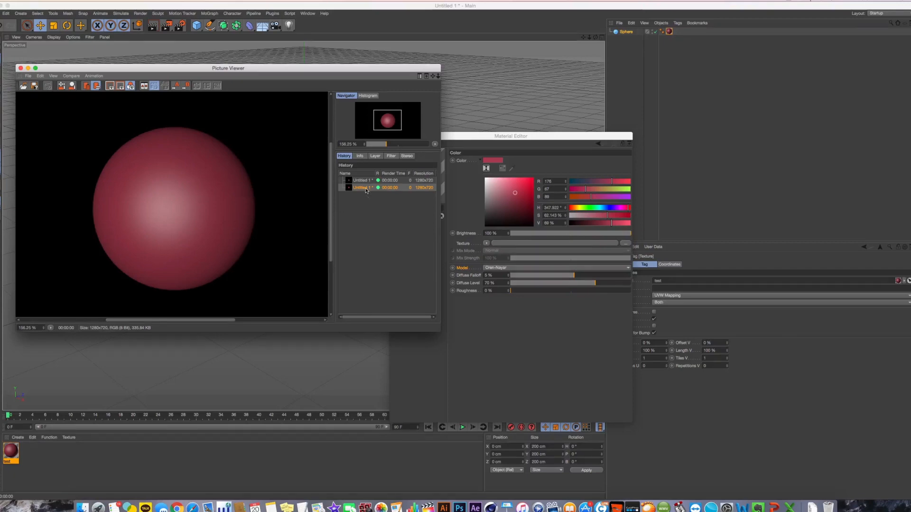
Compare the two sphere renders in the Picture Viewer history again and close the viewer
{"action": "key", "text": "Up"}
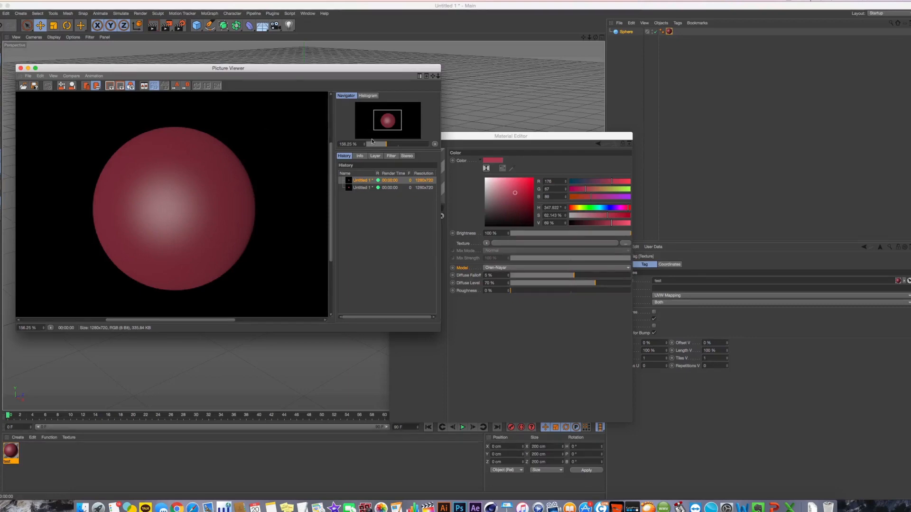
{"action": "left_click", "coordinate": [370, 188]}
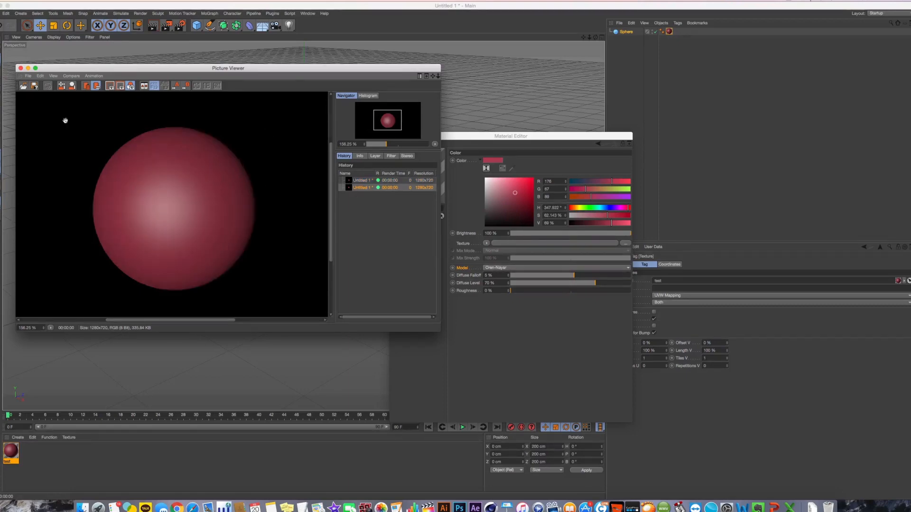
{"action": "left_click", "coordinate": [20, 68]}
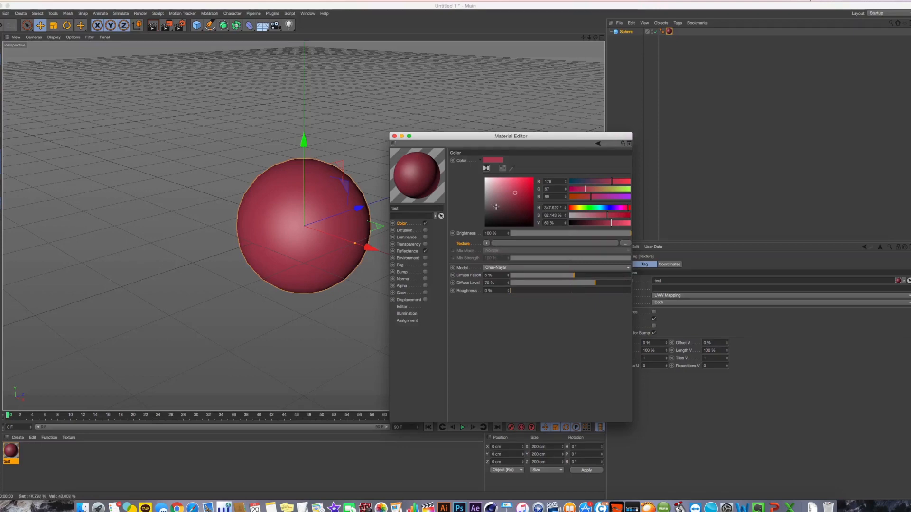
Set the material color to fully saturated red (R 255, G 0, B 51) and render the sphere in the viewport
{"action": "left_click_drag", "start_coordinate": [532, 186], "coordinate": [533, 178]}
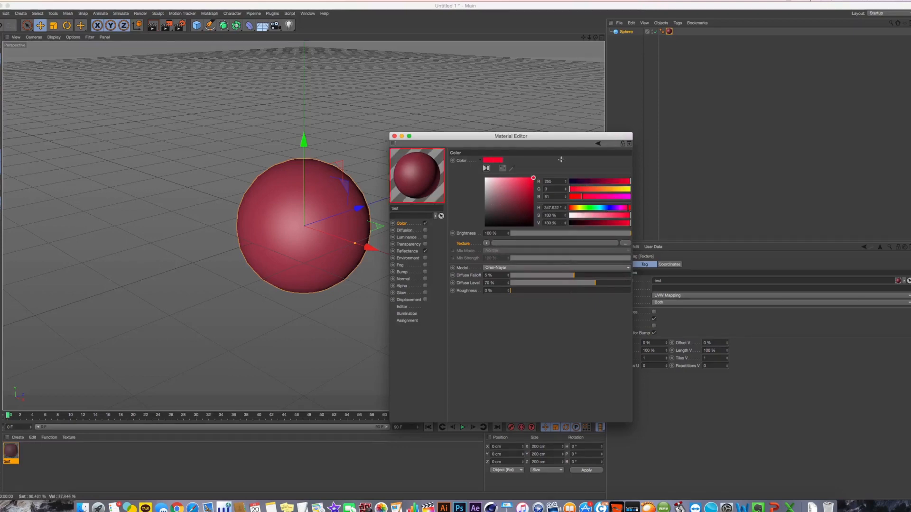
{"action": "left_click", "coordinate": [158, 30]}
{"action": "left_click", "coordinate": [474, 244]}
Look through the texture options and Brick Shader presets, try the Color shader as the color texture, and inspect its shader properties
{"action": "left_click", "coordinate": [486, 243]}
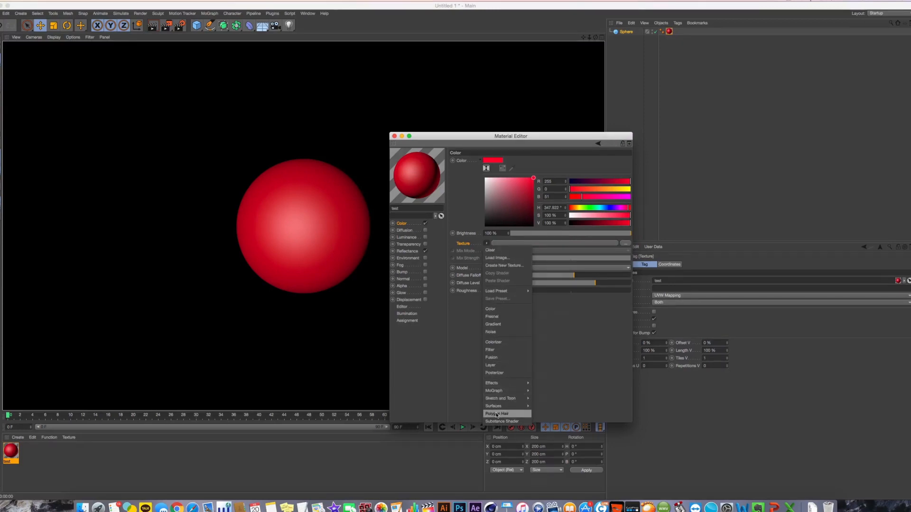
{"action": "mouse_move", "coordinate": [506, 410]}
{"action": "mouse_move", "coordinate": [498, 294]}
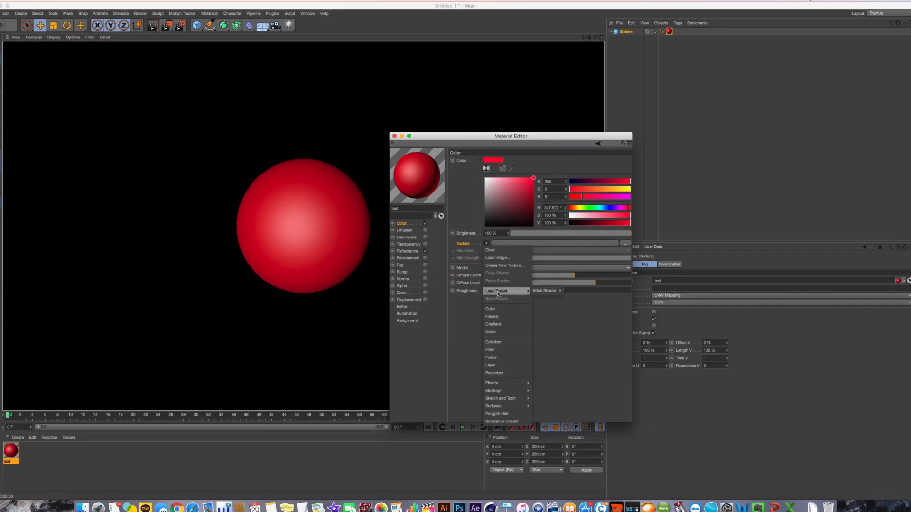
{"action": "mouse_move", "coordinate": [556, 289]}
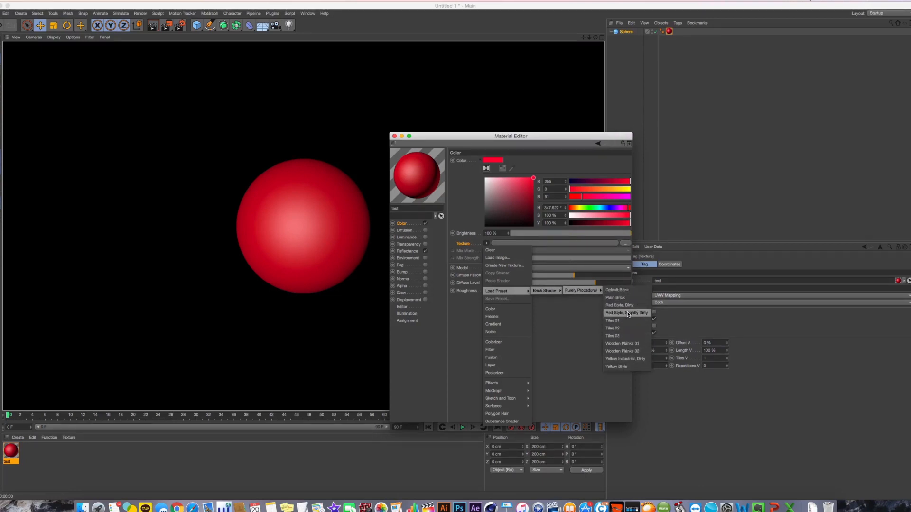
{"action": "left_click", "coordinate": [506, 310]}
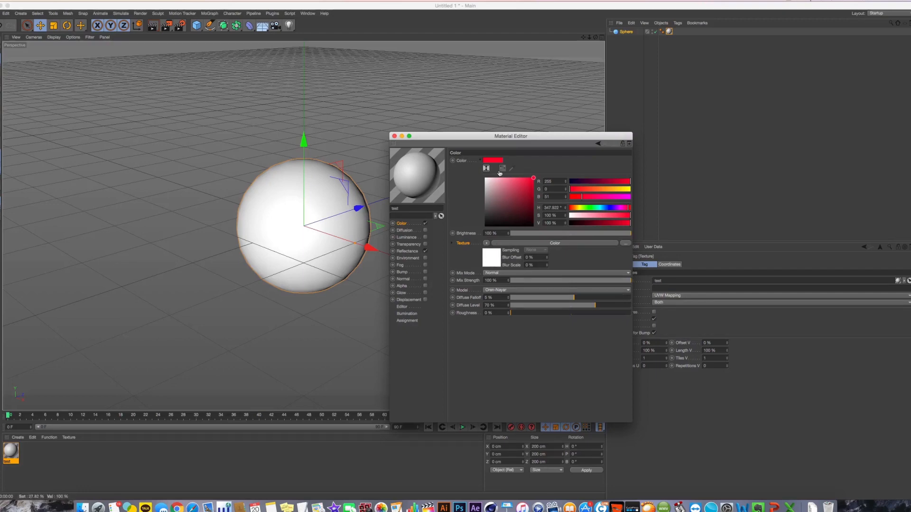
{"action": "left_click", "coordinate": [491, 258]}
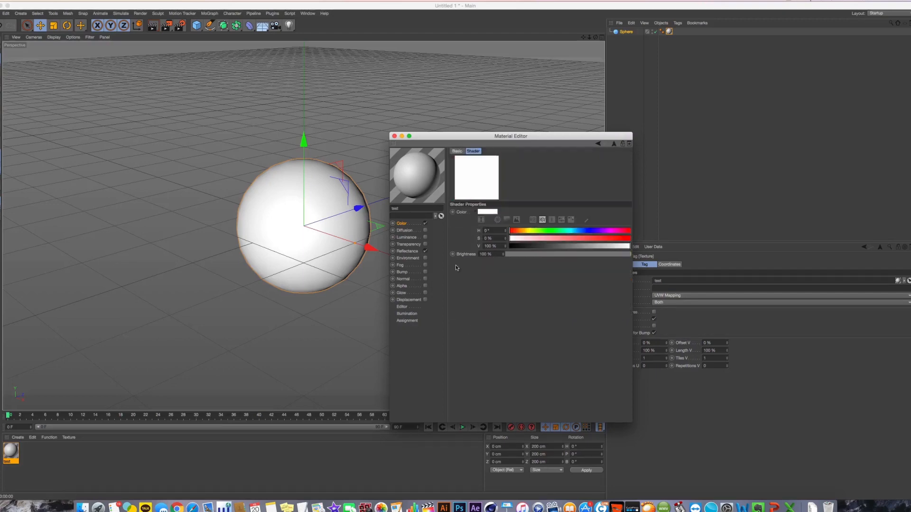
{"action": "left_click", "coordinate": [600, 144]}
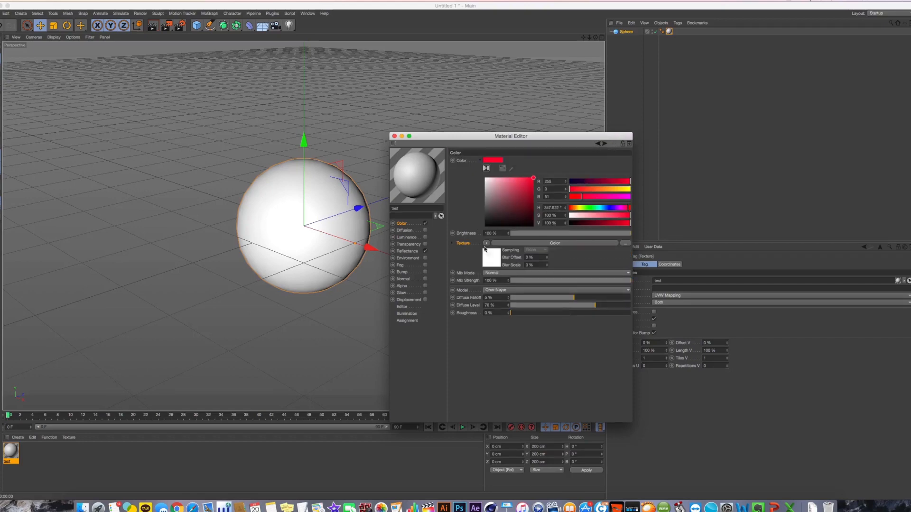
Clear the Color shader from the color channel's texture
{"action": "left_click", "coordinate": [486, 244]}
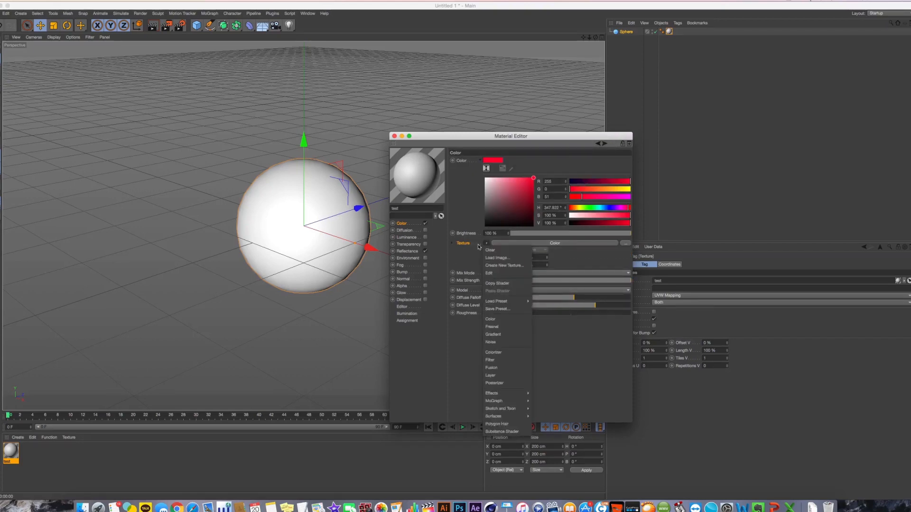
{"action": "left_click", "coordinate": [509, 256]}
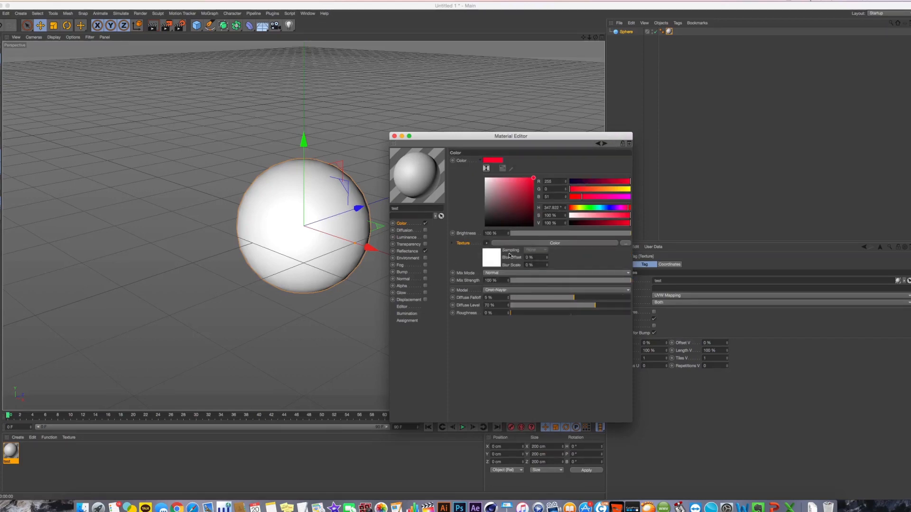
{"action": "left_click", "coordinate": [540, 324]}
{"action": "left_click", "coordinate": [487, 244]}
{"action": "left_click", "coordinate": [488, 245]}
Try the Fresnel shader as the color channel's texture on the sphere and clear it
{"action": "left_click", "coordinate": [488, 246]}
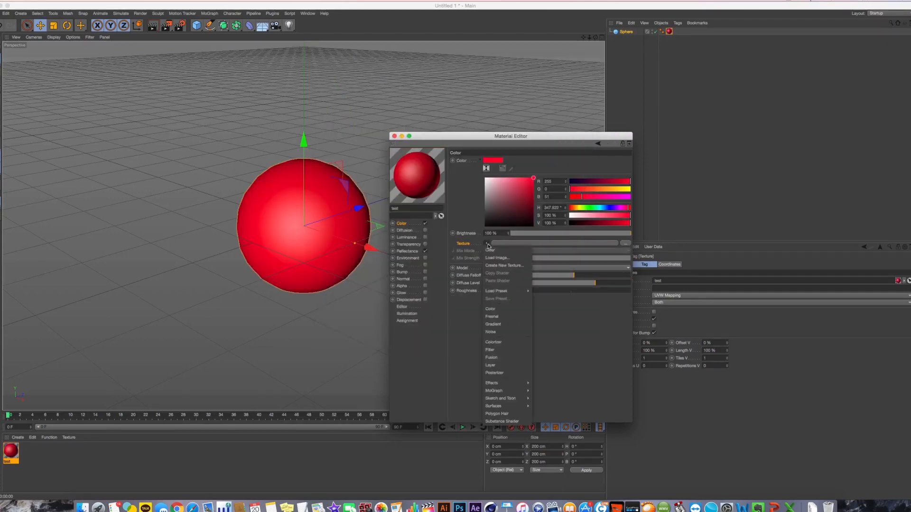
{"action": "left_click", "coordinate": [505, 318]}
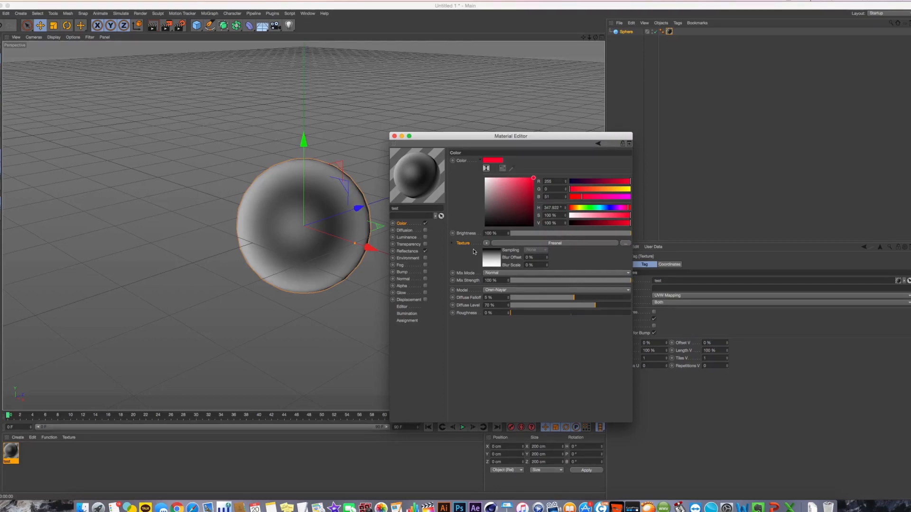
{"action": "left_click", "coordinate": [486, 243]}
{"action": "left_click", "coordinate": [496, 250]}
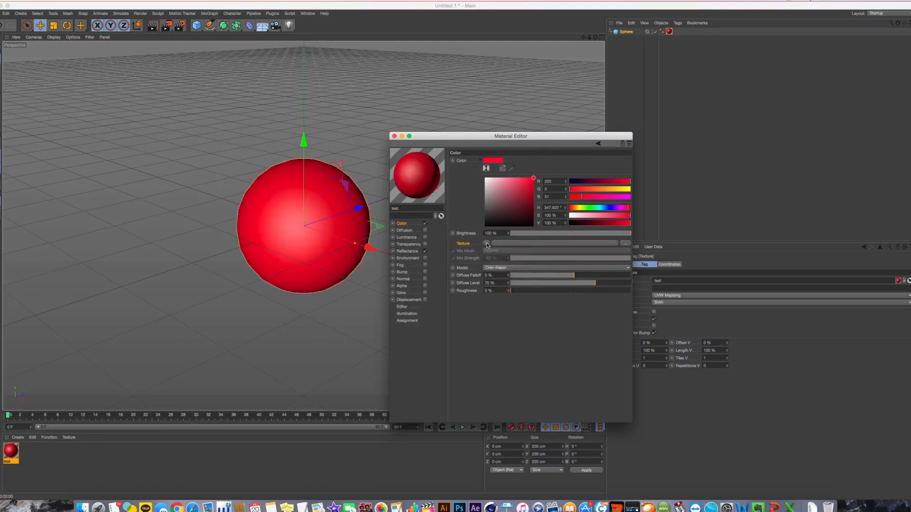
Try the Noise shader as the color channel's texture on the sphere and clear it
{"action": "left_click", "coordinate": [486, 244]}
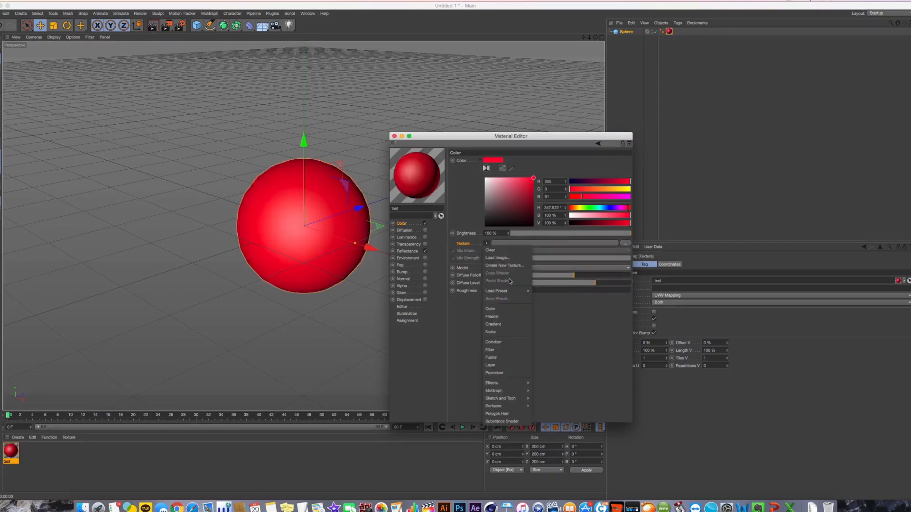
{"action": "left_click", "coordinate": [517, 331]}
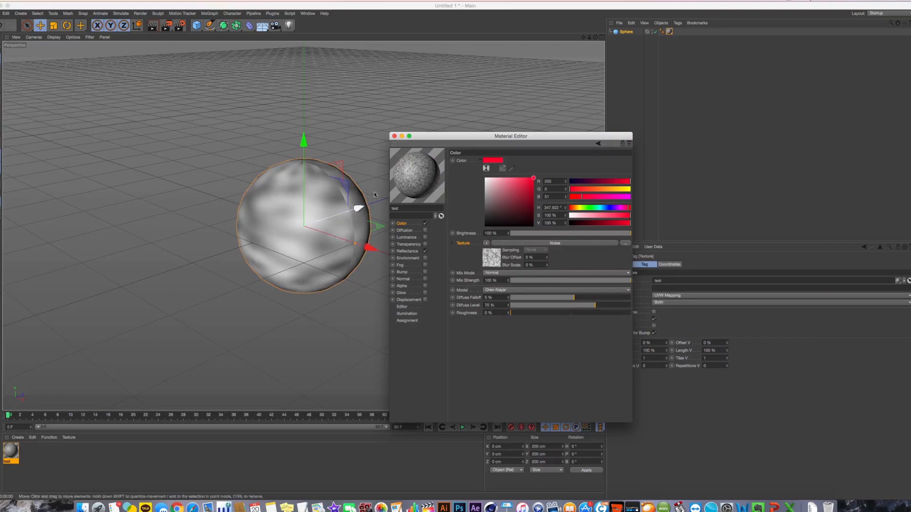
{"action": "left_click", "coordinate": [486, 244]}
{"action": "left_click", "coordinate": [490, 250]}
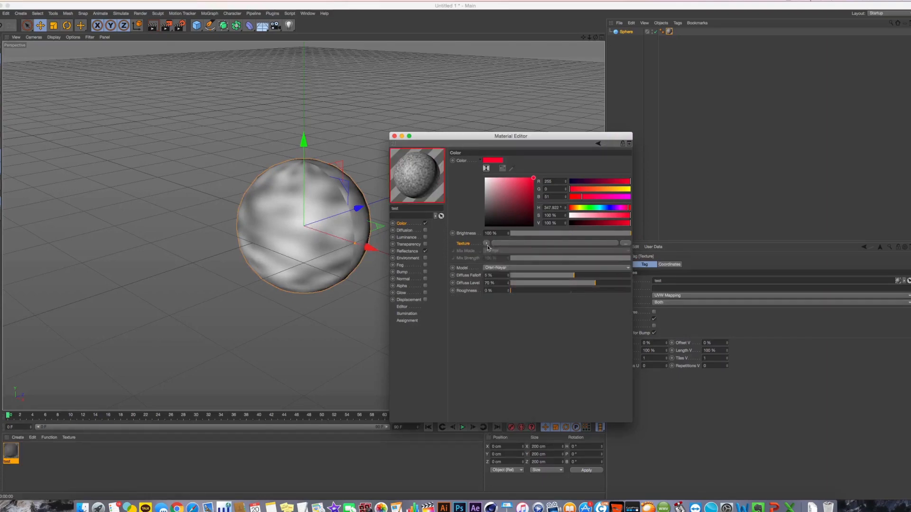
Try the Colorizer shader as the color channel's texture on the sphere and clear it
{"action": "left_click", "coordinate": [486, 243]}
{"action": "left_click", "coordinate": [508, 341]}
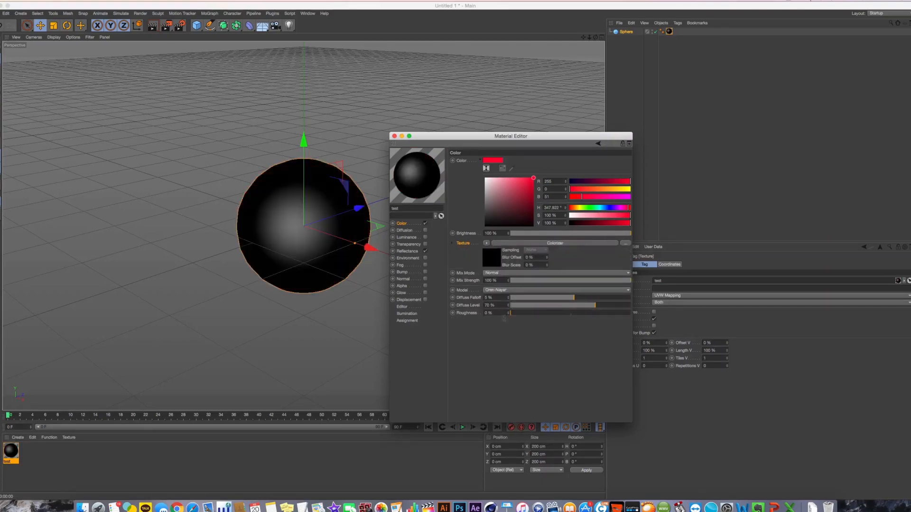
{"action": "left_click", "coordinate": [486, 244]}
{"action": "left_click", "coordinate": [486, 244]}
{"action": "left_click", "coordinate": [486, 243]}
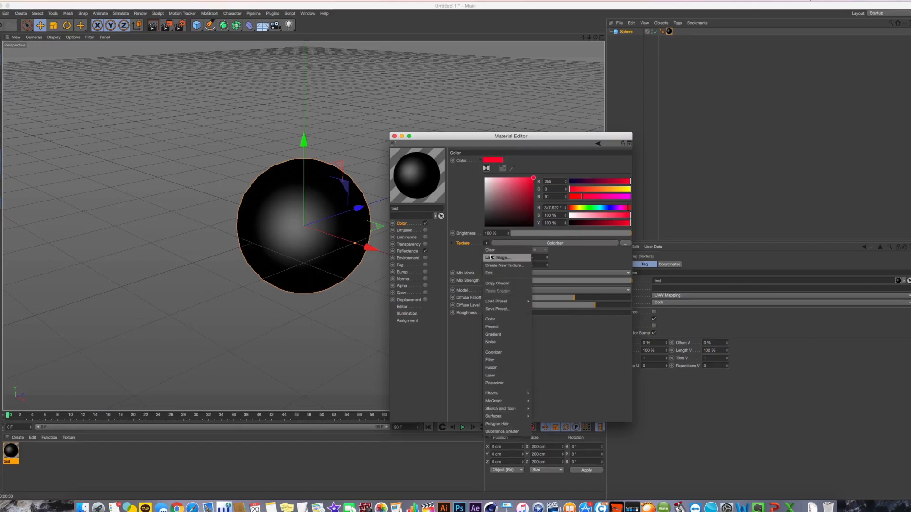
{"action": "left_click", "coordinate": [489, 250]}
Try the Filter shader as the color texture, inspect its shader properties, and clear it
{"action": "left_click", "coordinate": [486, 243]}
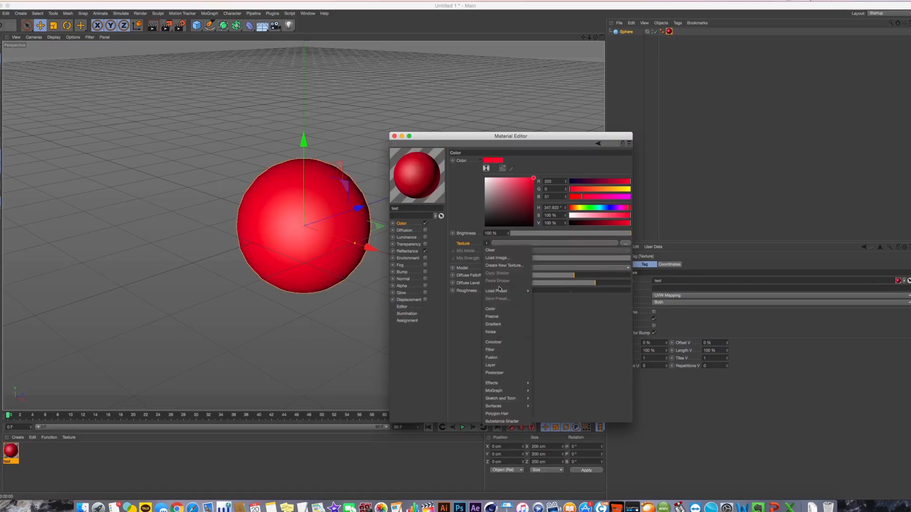
{"action": "left_click", "coordinate": [515, 351]}
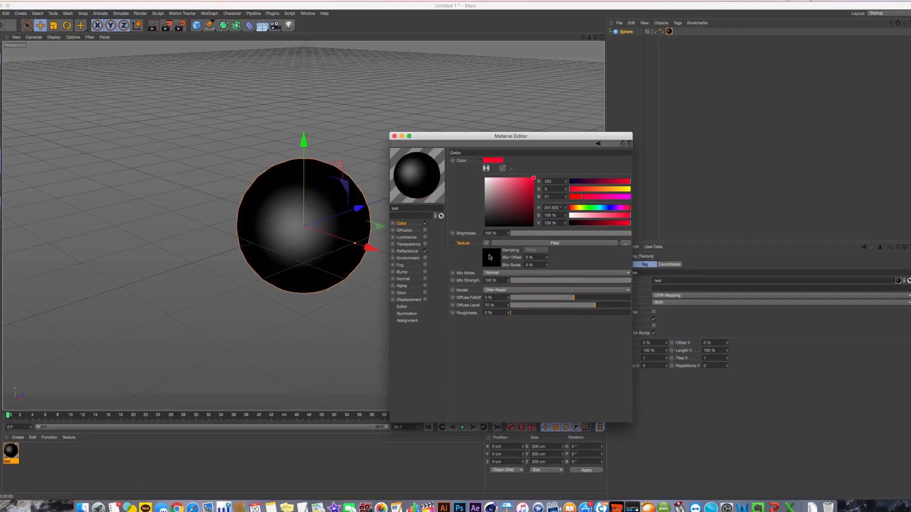
{"action": "left_click", "coordinate": [490, 257]}
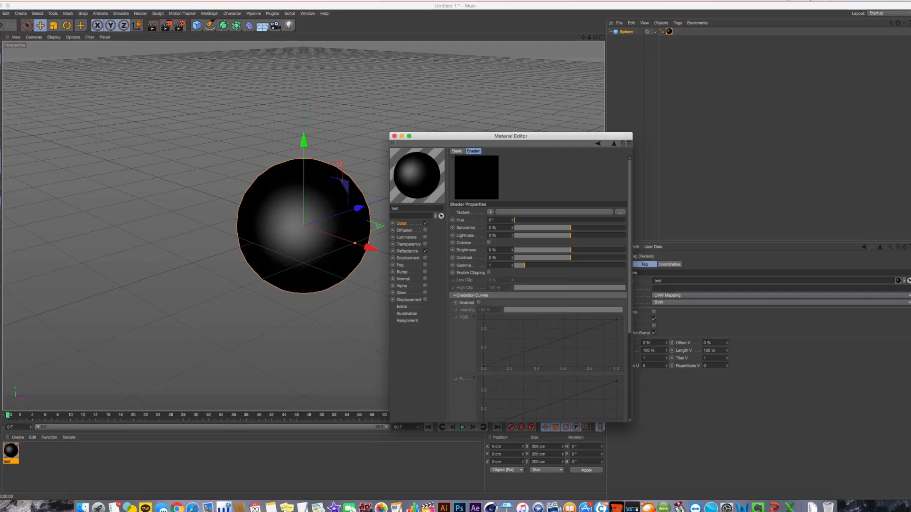
{"action": "left_click", "coordinate": [598, 144]}
{"action": "left_click", "coordinate": [487, 243]}
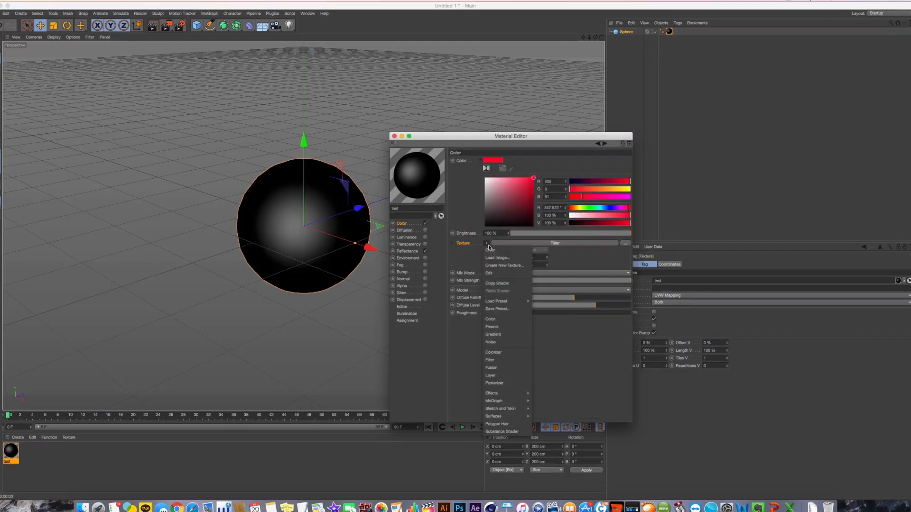
{"action": "left_click", "coordinate": [490, 249]}
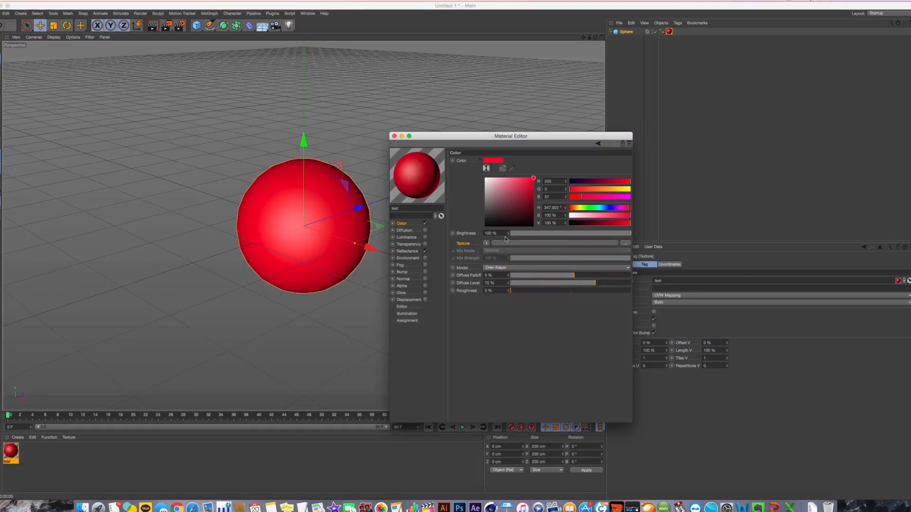
{"action": "left_click", "coordinate": [486, 243]}
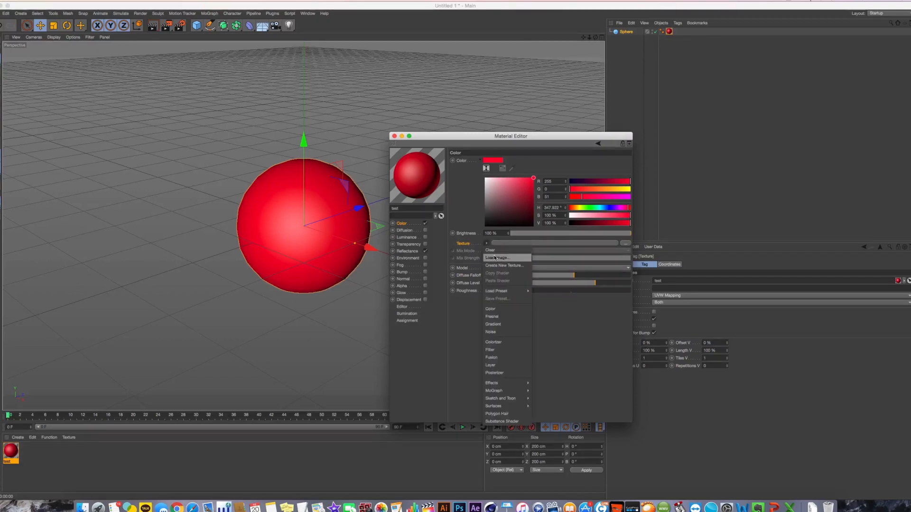
{"action": "left_click", "coordinate": [520, 245]}
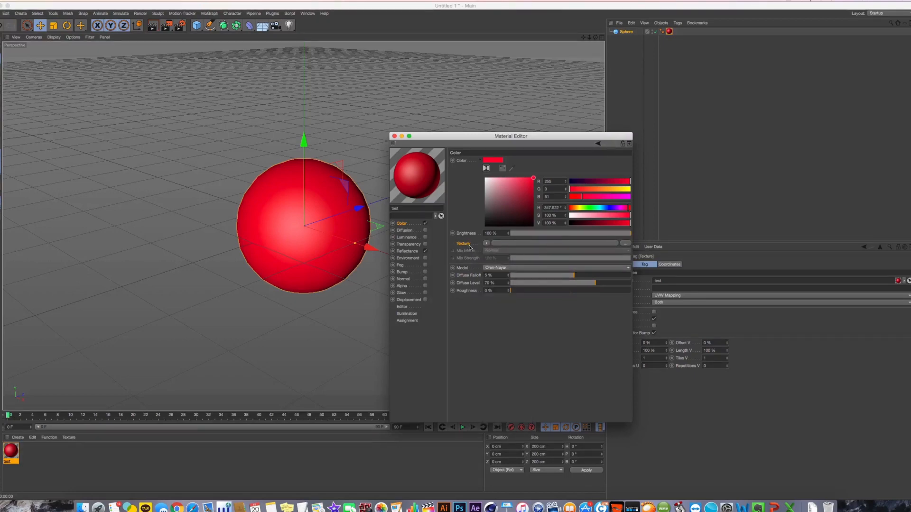
{"action": "left_click", "coordinate": [521, 246]}
{"action": "left_click", "coordinate": [543, 322]}
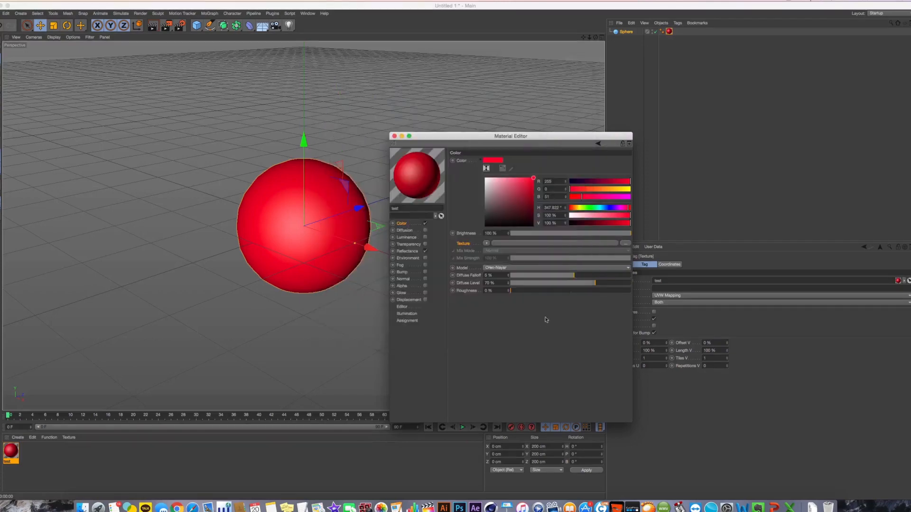
Load the wildtextures wood JPG from the desktop as the material's color texture
{"action": "left_click", "coordinate": [624, 244]}
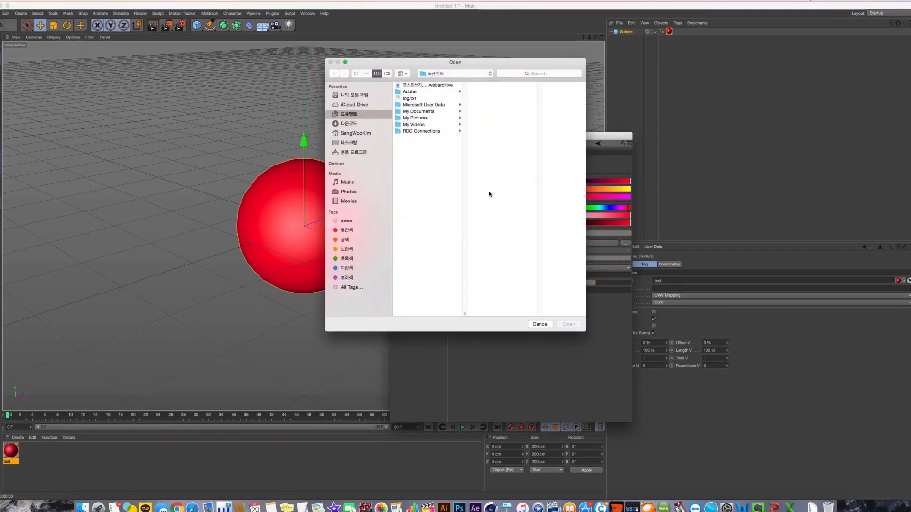
{"action": "left_click", "coordinate": [387, 143]}
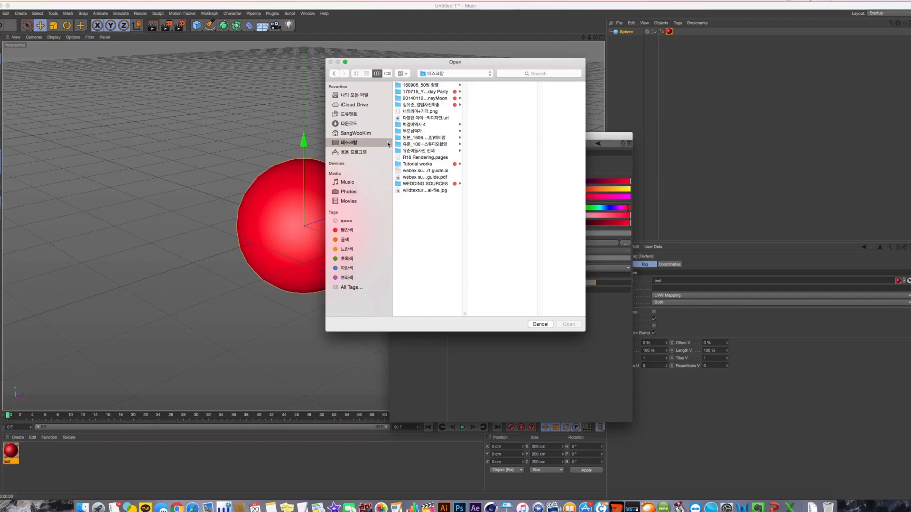
{"action": "left_click", "coordinate": [420, 190]}
{"action": "left_click", "coordinate": [564, 325]}
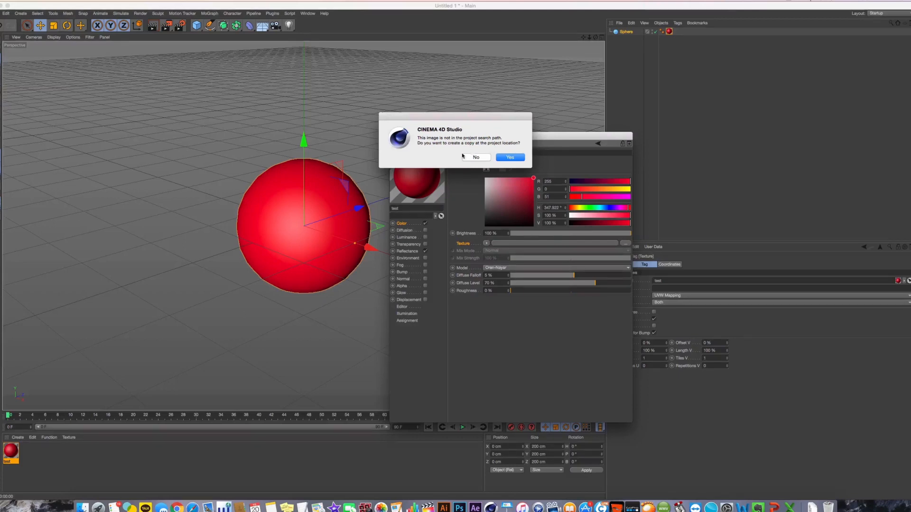
{"action": "left_click", "coordinate": [501, 158]}
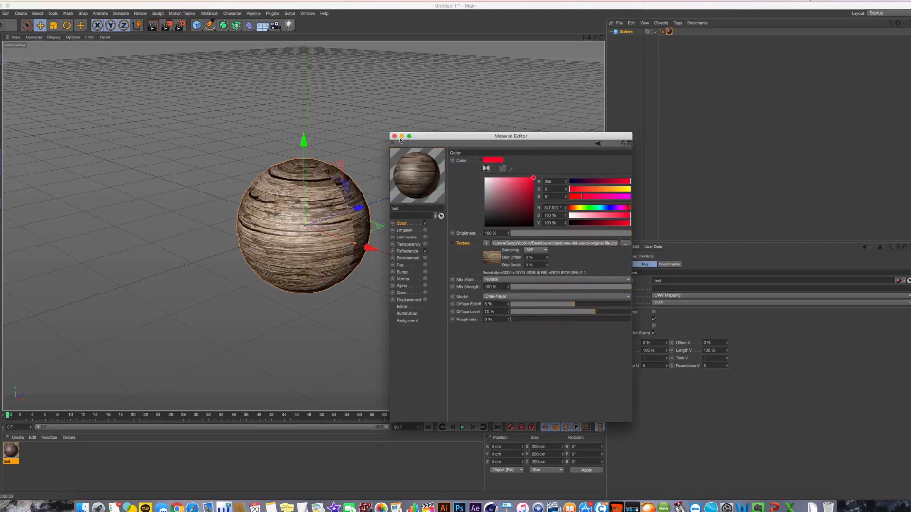
Close the Material Editor and switch from the wood-textured sphere scene to a new empty project
{"action": "left_click", "coordinate": [394, 137]}
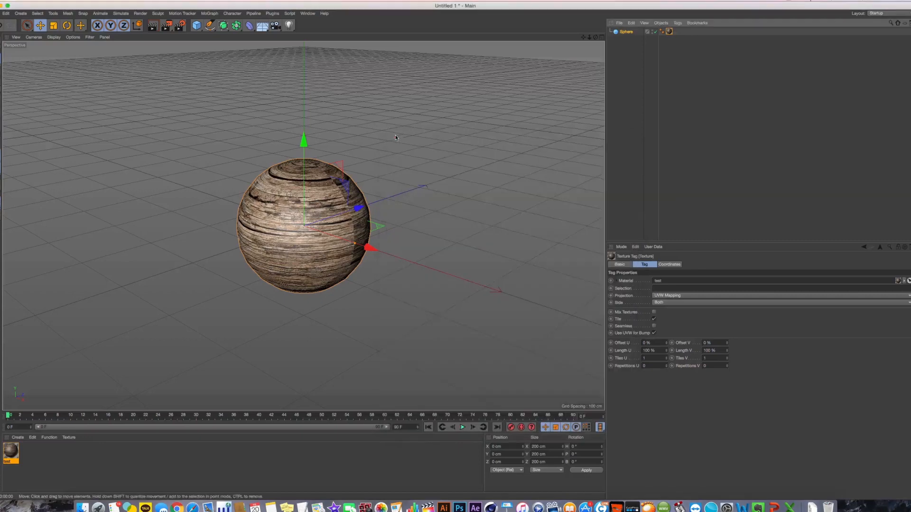
{"action": "left_click", "coordinate": [287, 218]}
{"action": "key", "text": "super+q"}
{"action": "left_click", "coordinate": [429, 159]}
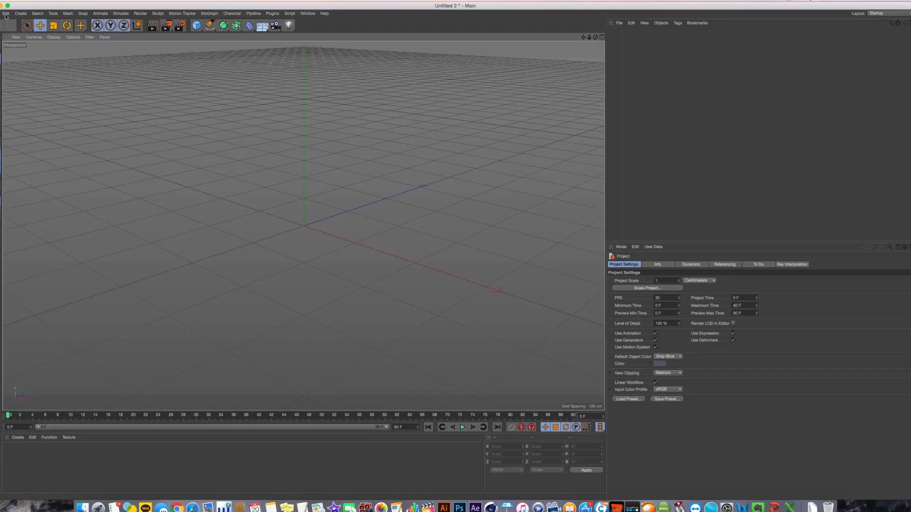
Add a sphere primitive to the empty scene
{"action": "left_click", "coordinate": [196, 25]}
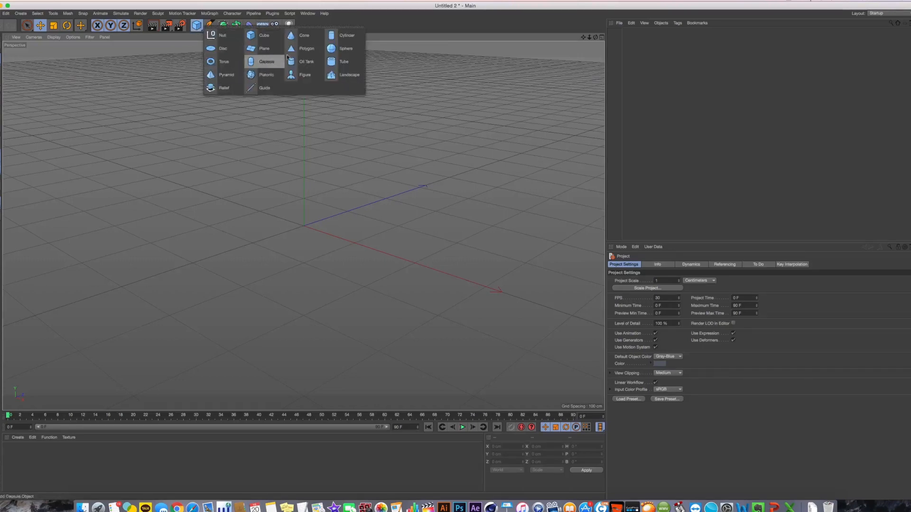
{"action": "left_click", "coordinate": [341, 41]}
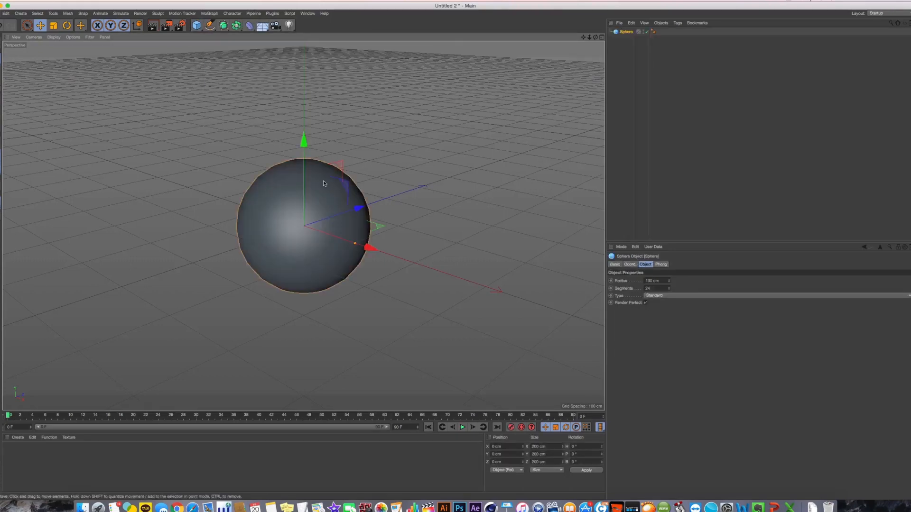
{"action": "key", "text": "super+s"}
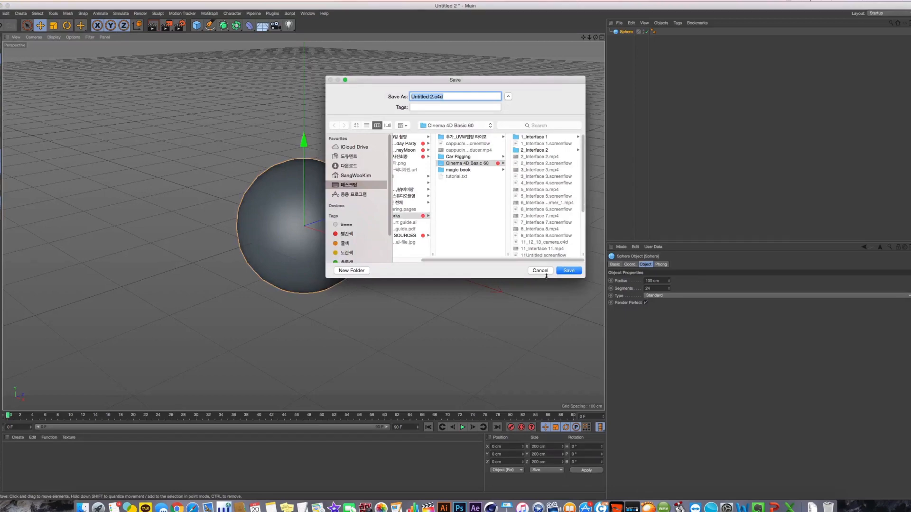
{"action": "left_click", "coordinate": [539, 270]}
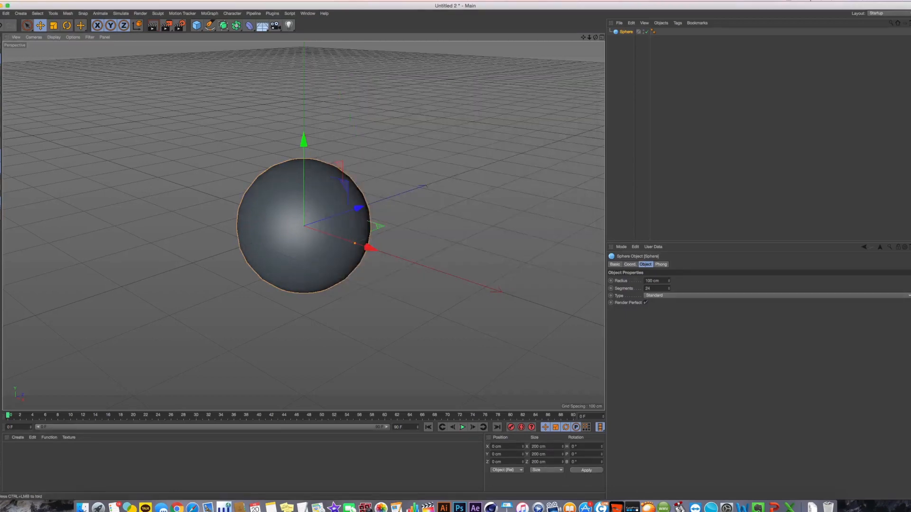
{"action": "left_click", "coordinate": [0, 13]}
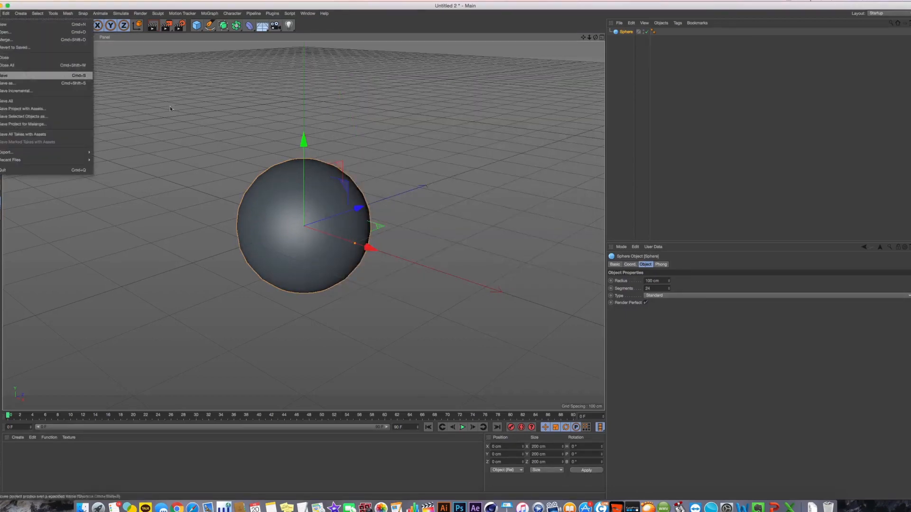
{"action": "left_click", "coordinate": [9, 75]}
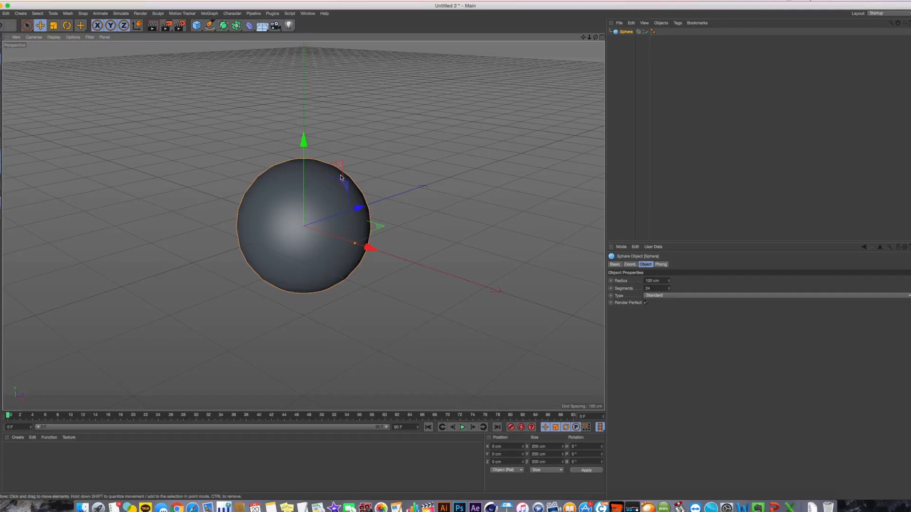
{"action": "key", "text": "super+s"}
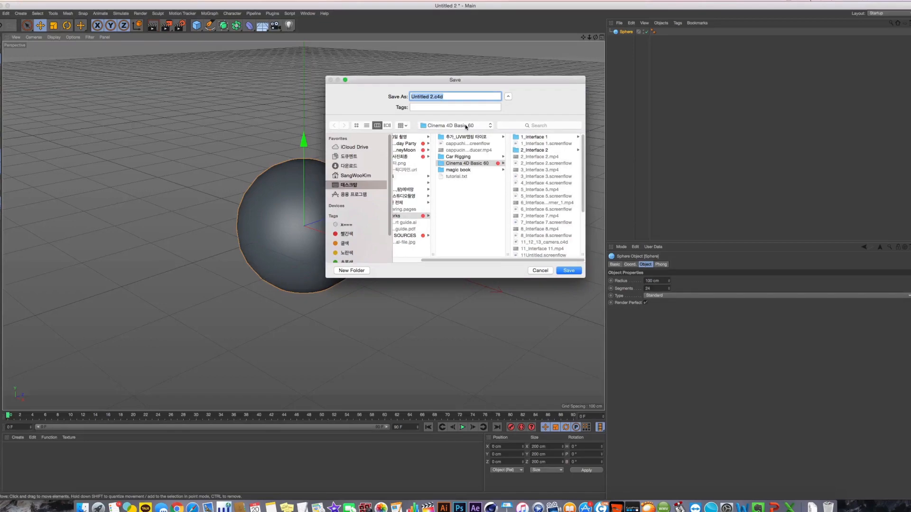
{"action": "type", "text": "1708"}
{"action": "left_click", "coordinate": [541, 272]}
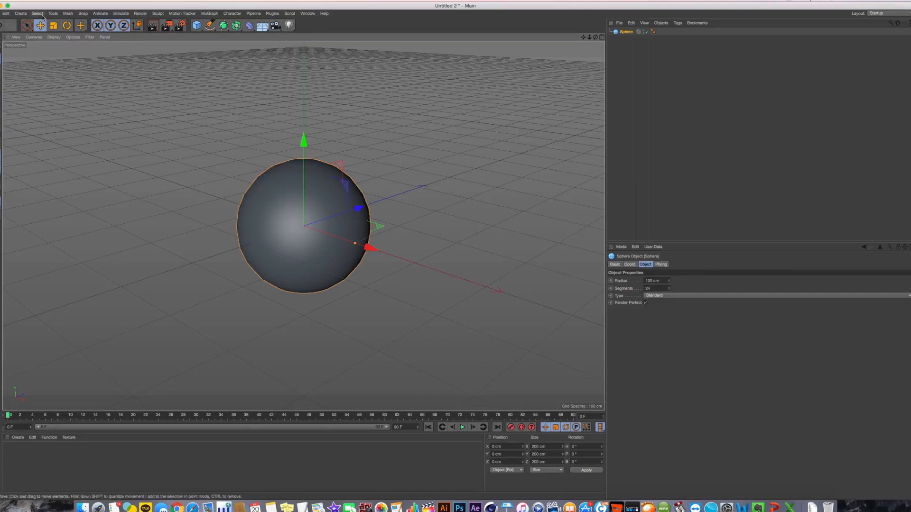
Save the project with its assets to the desktop under the name 170820
{"action": "left_click", "coordinate": [2, 14]}
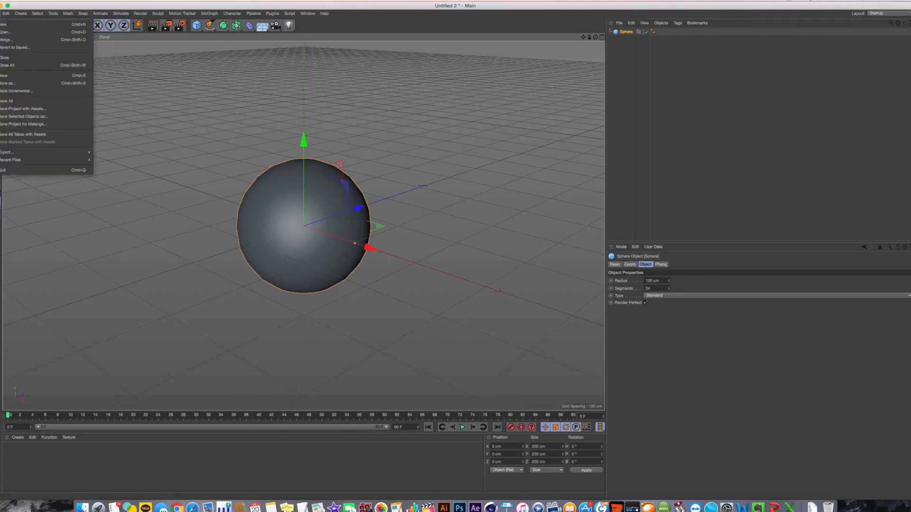
{"action": "left_click", "coordinate": [51, 109]}
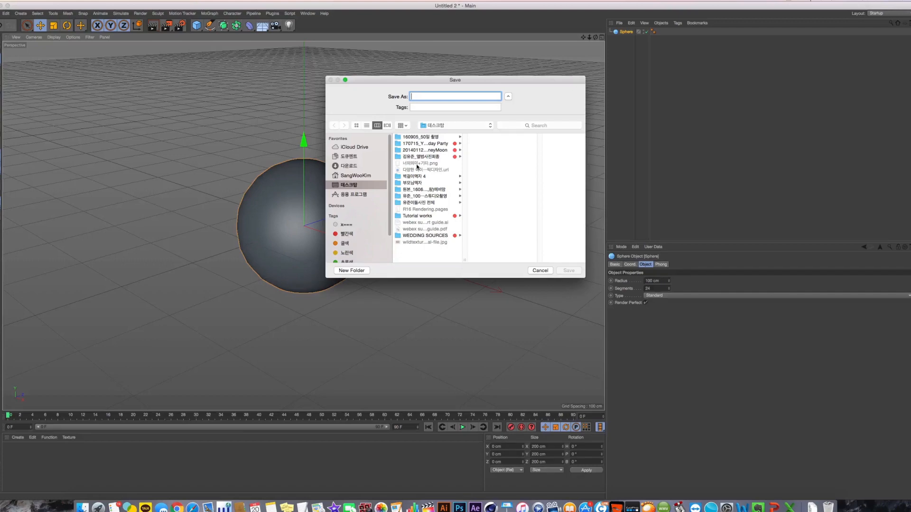
{"action": "type", "text": "1708"}
{"action": "left_click", "coordinate": [876, 2]}
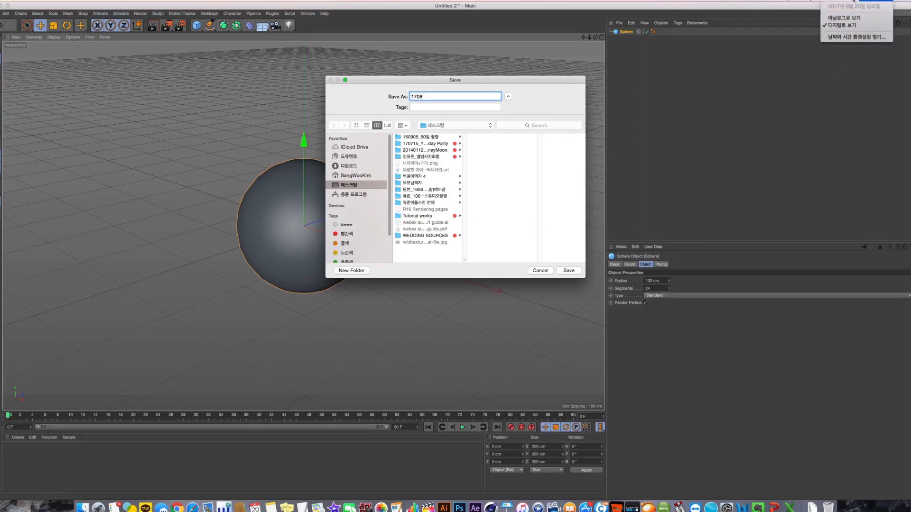
{"action": "left_click", "coordinate": [433, 95]}
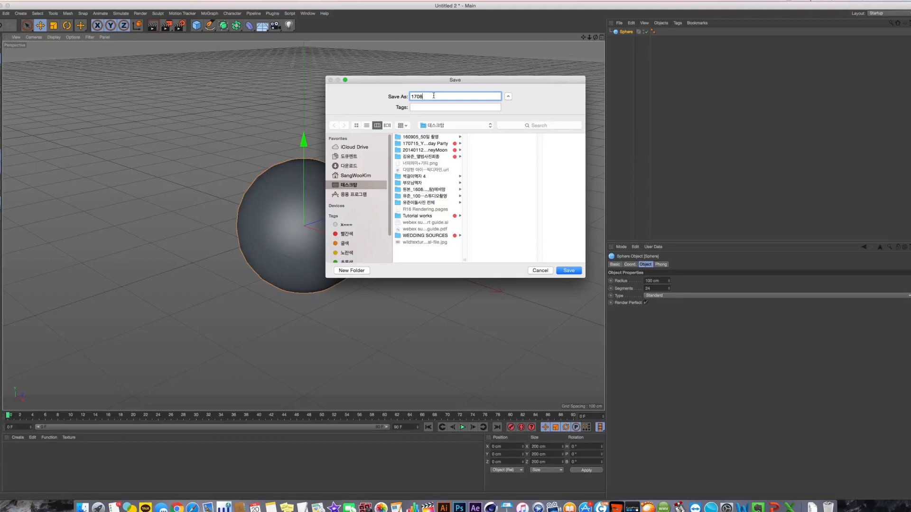
{"action": "type", "text": "20"}
{"action": "key", "text": "Return"}
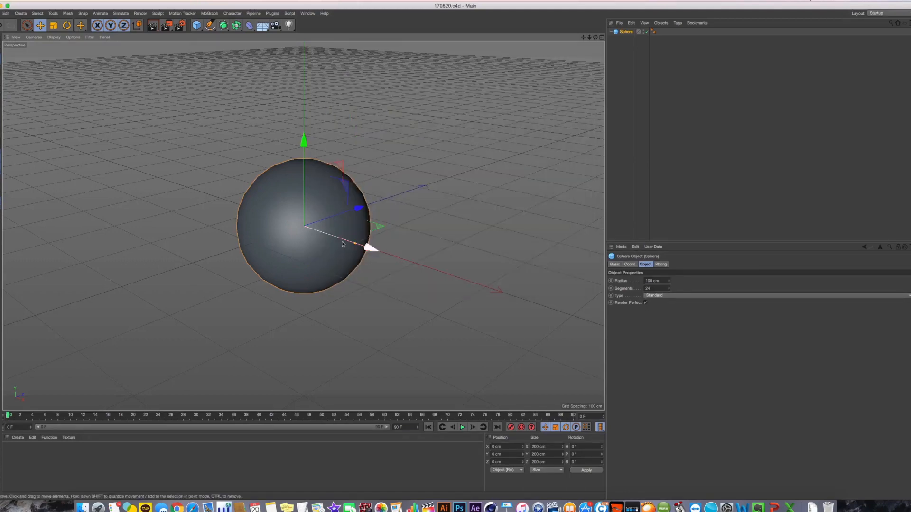
Create a new material, and inspect the saved 170820 folder and its C4D file on the desktop in Finder
{"action": "double_click", "coordinate": [34, 465]}
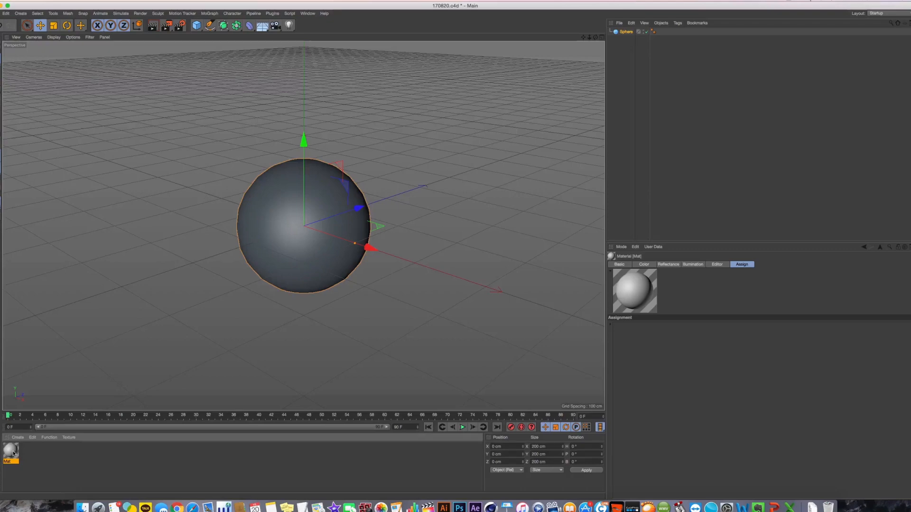
{"action": "key", "text": "super+Tab"}
{"action": "key", "text": "super+Tab"}
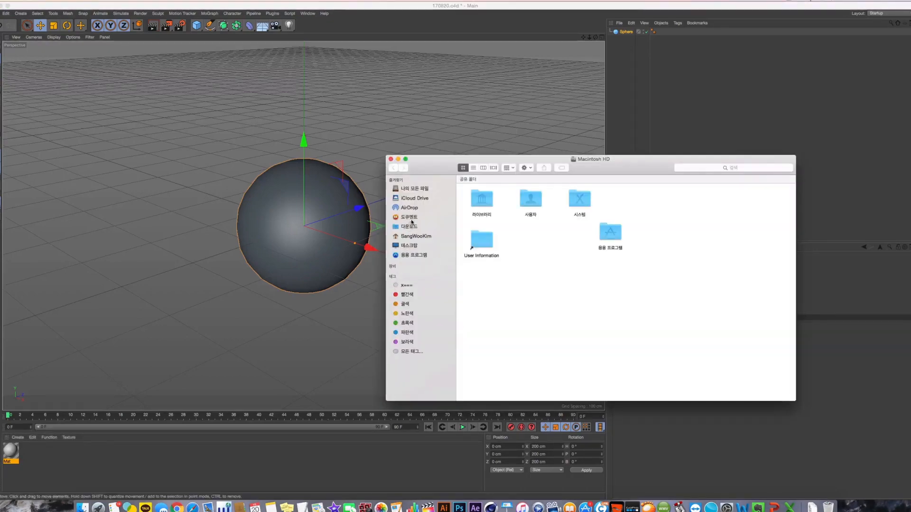
{"action": "left_click", "coordinate": [414, 246]}
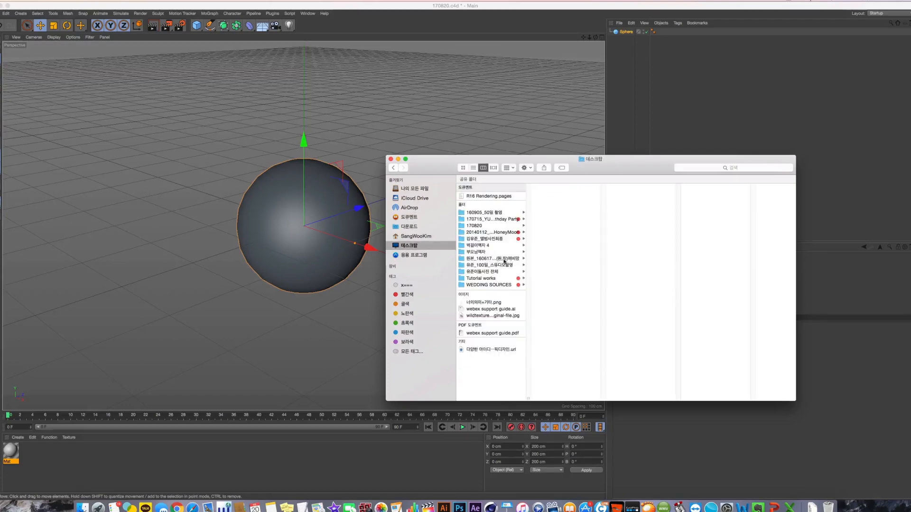
{"action": "left_click", "coordinate": [483, 225]}
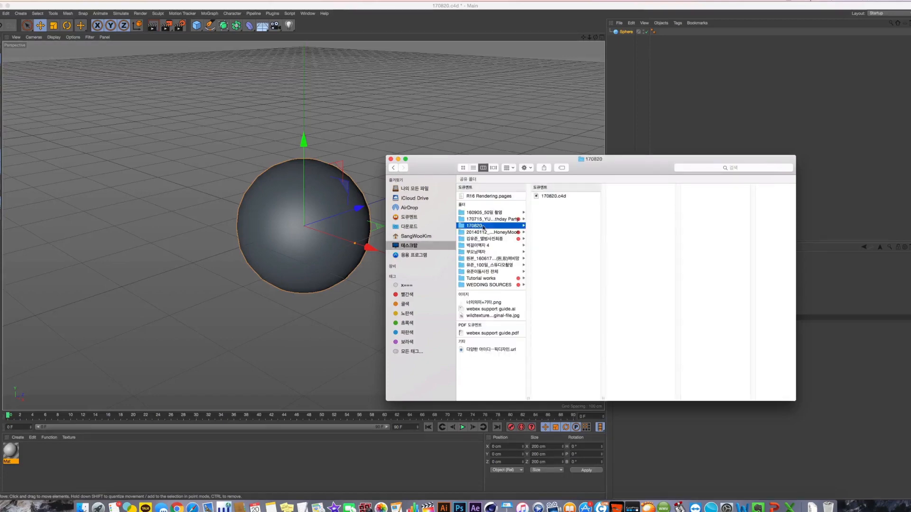
{"action": "left_click", "coordinate": [561, 197]}
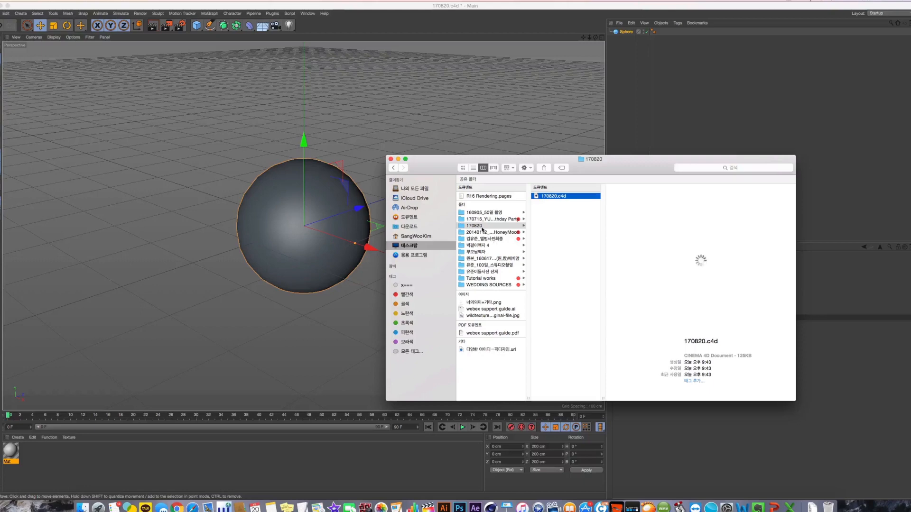
{"action": "left_click", "coordinate": [448, 137]}
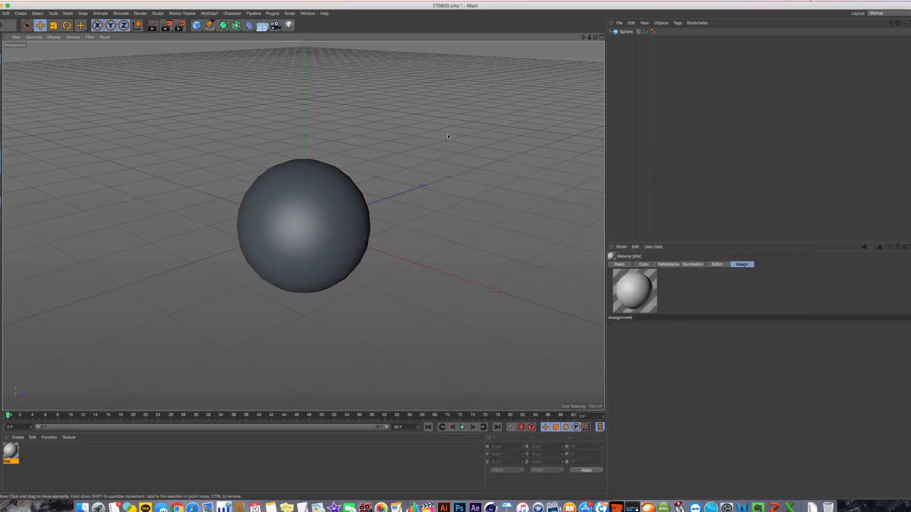
Load the wildtextures-old-wood-original-file.jpg image as the new material's color texture, creating a copy at the project location
{"action": "double_click", "coordinate": [10, 451]}
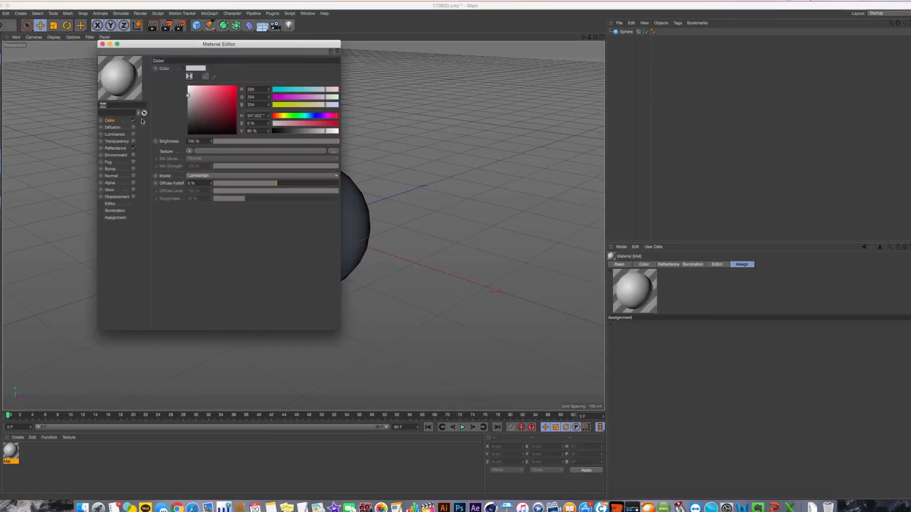
{"action": "left_click", "coordinate": [209, 150]}
{"action": "double_click", "coordinate": [425, 196]}
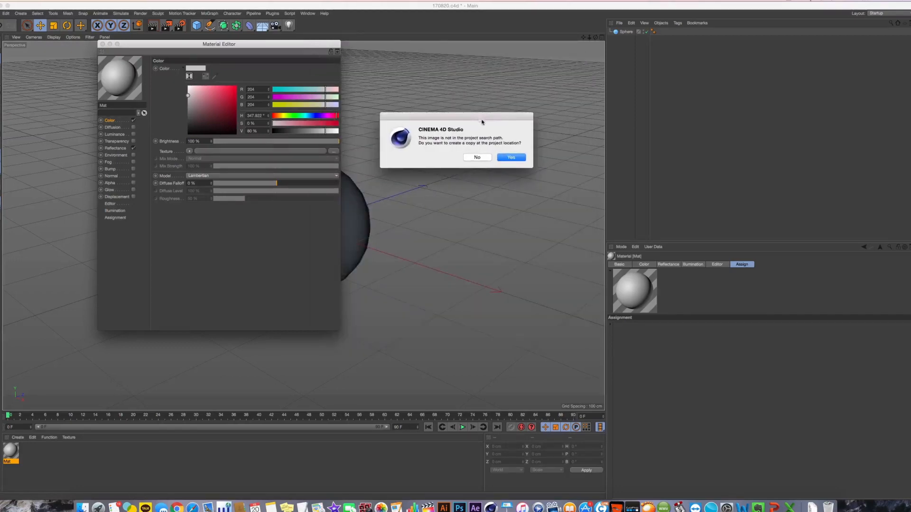
{"action": "left_click_drag", "start_coordinate": [480, 123], "coordinate": [498, 182]}
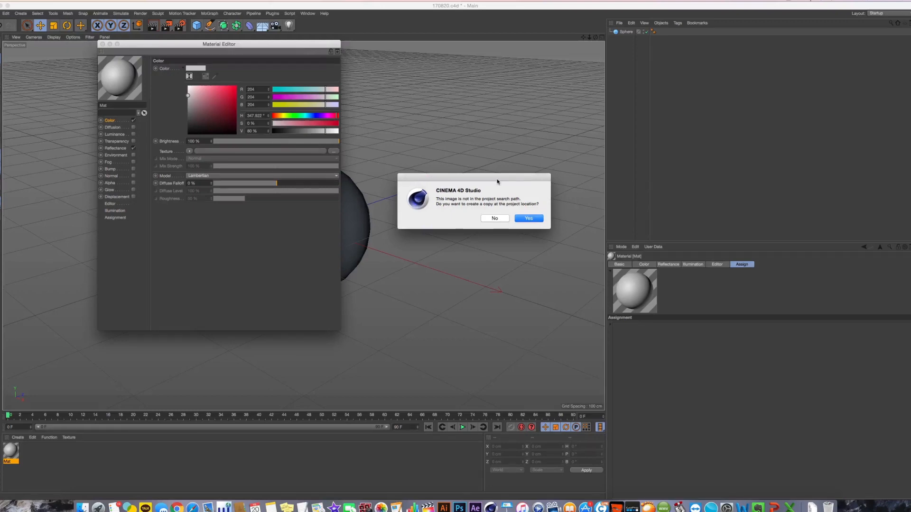
{"action": "left_click", "coordinate": [527, 219]}
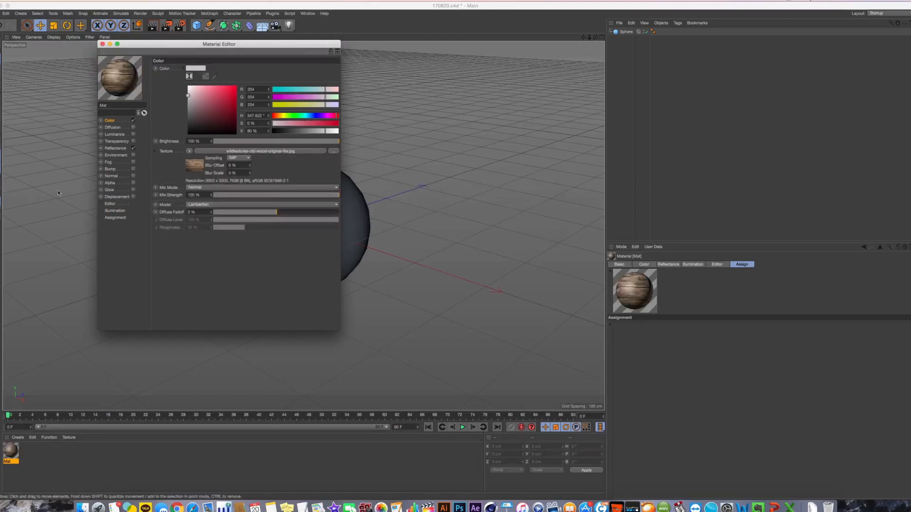
{"action": "left_click_drag", "start_coordinate": [211, 46], "coordinate": [368, 74]}
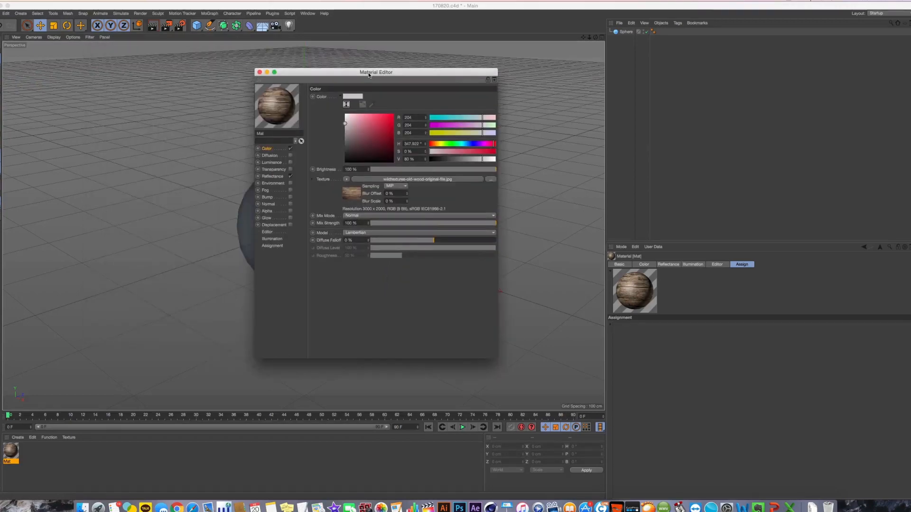
In Finder, examine the 170820 project's tex folder for the copied wood image and compare it with the desktop original
{"action": "key", "text": "super+Tab"}
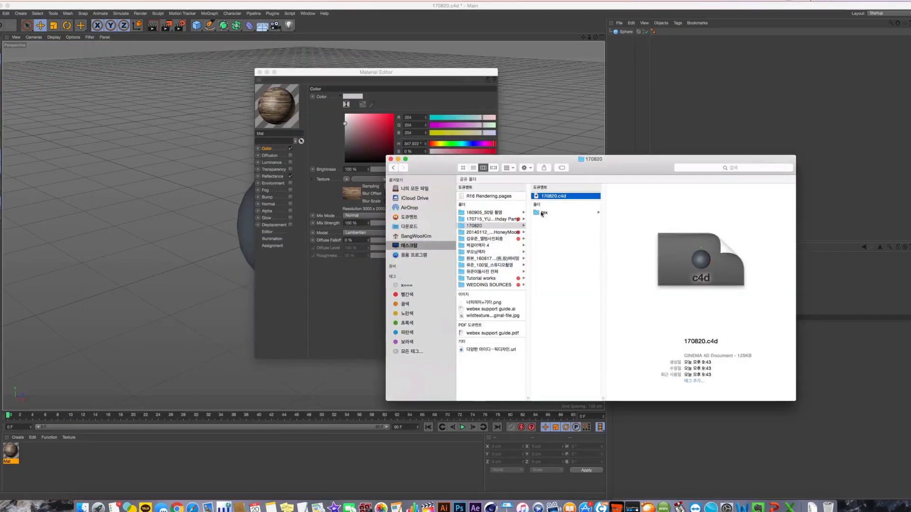
{"action": "left_click", "coordinate": [548, 213]}
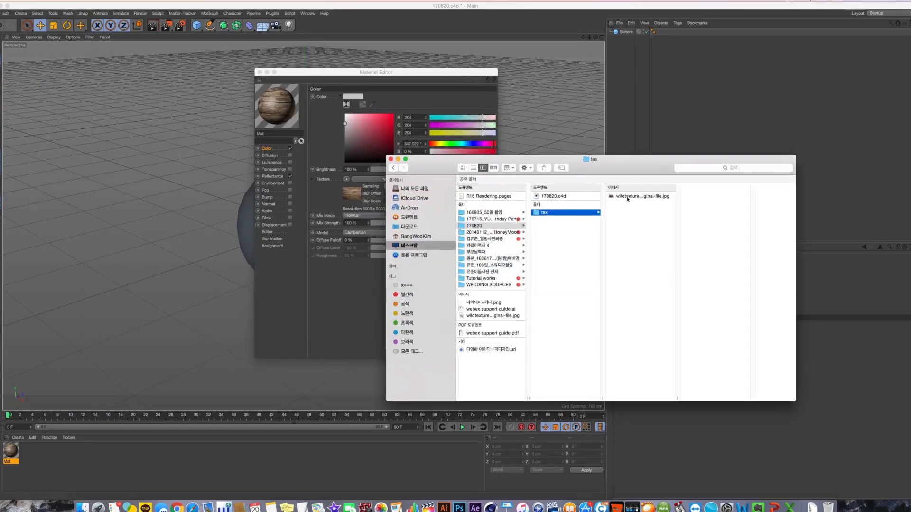
{"action": "left_click", "coordinate": [483, 334]}
{"action": "left_click", "coordinate": [491, 316]}
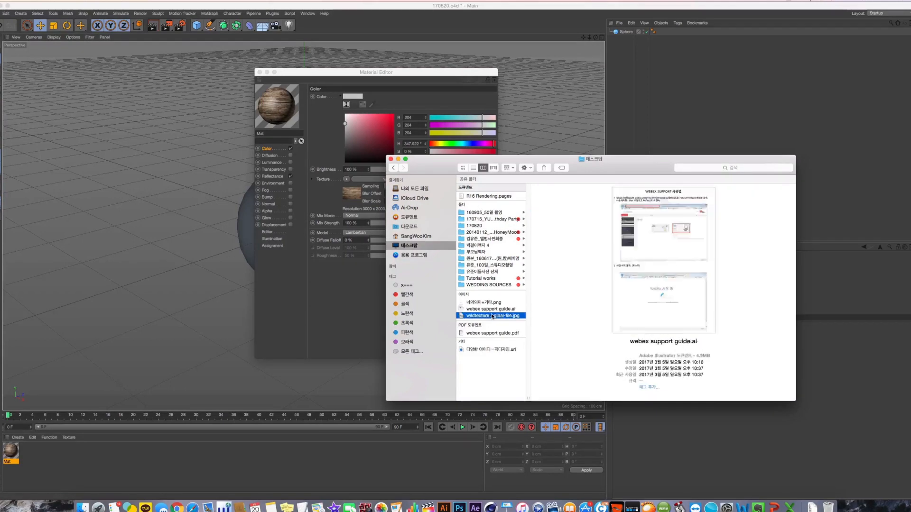
{"action": "left_click", "coordinate": [479, 226]}
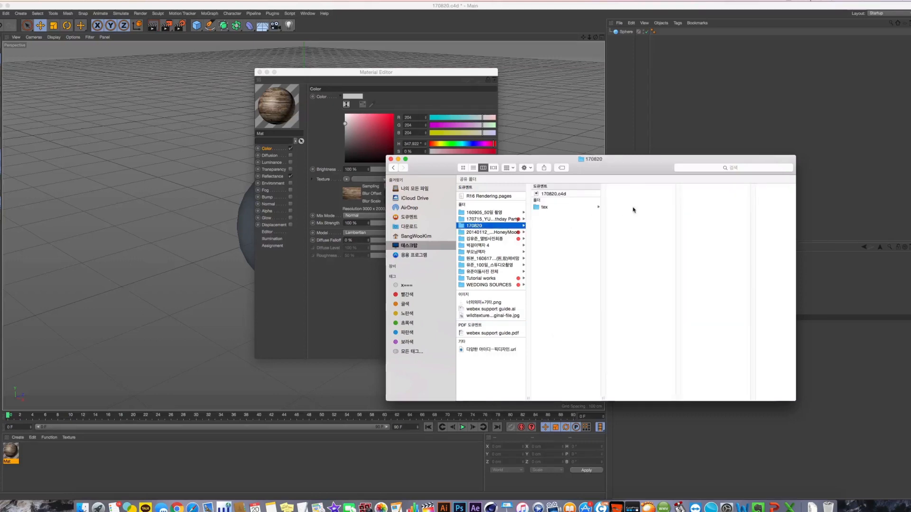
{"action": "left_click", "coordinate": [544, 207]}
{"action": "left_click", "coordinate": [643, 194]}
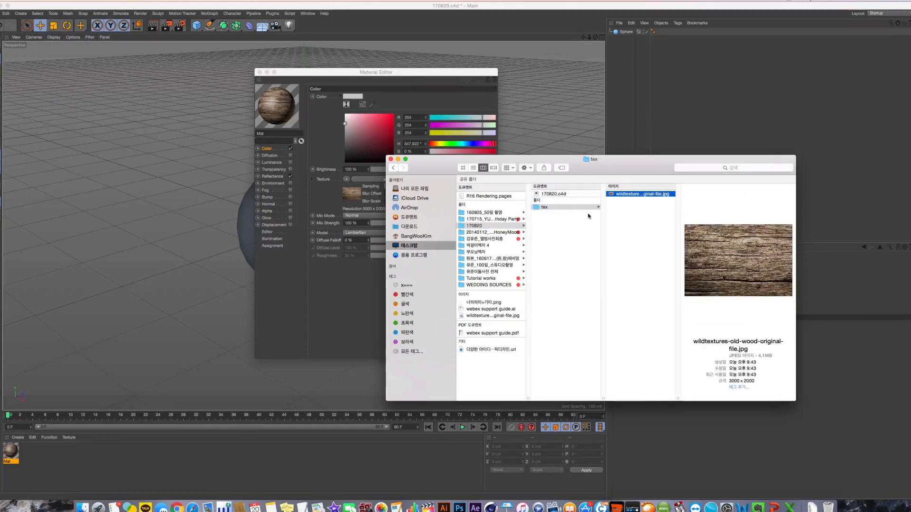
{"action": "left_click", "coordinate": [475, 226]}
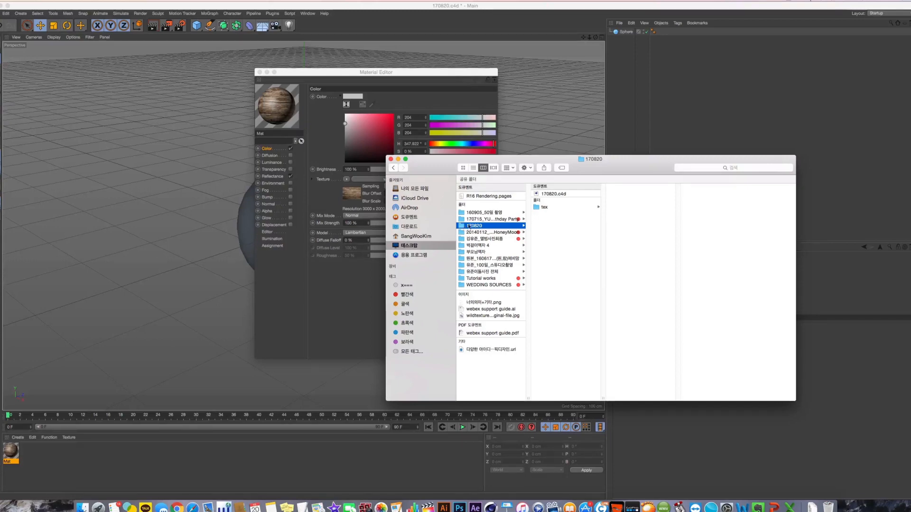
{"action": "left_click", "coordinate": [390, 159]}
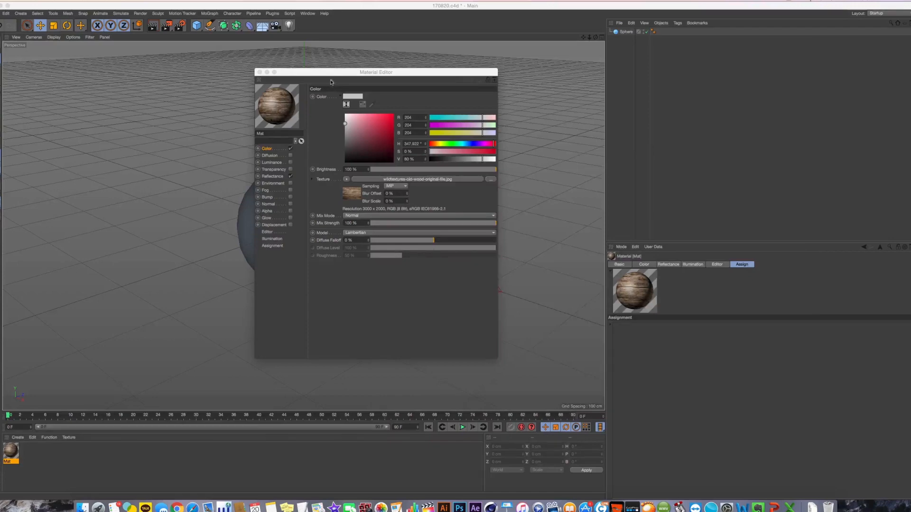
Enable Auto-Save in the Files section of the preferences and close the preferences window
{"action": "left_click_drag", "start_coordinate": [329, 75], "coordinate": [482, 83]}
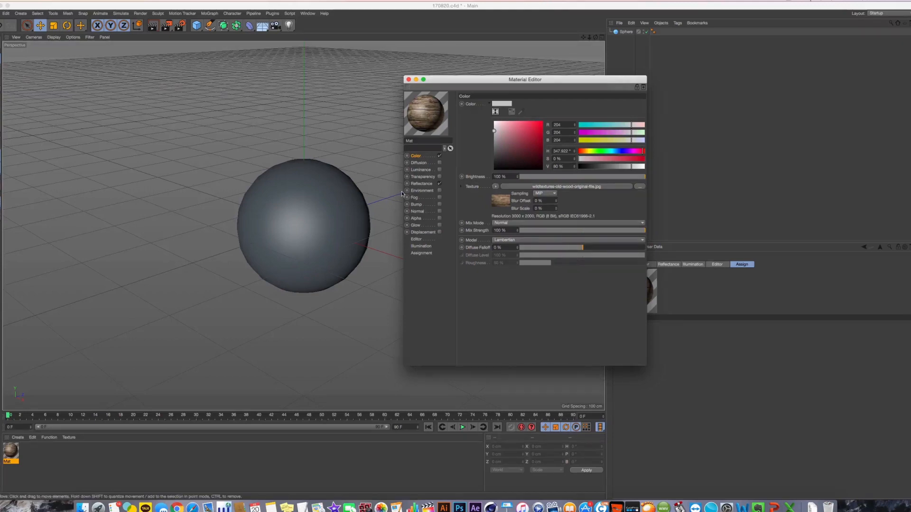
{"action": "left_click", "coordinate": [6, 13]}
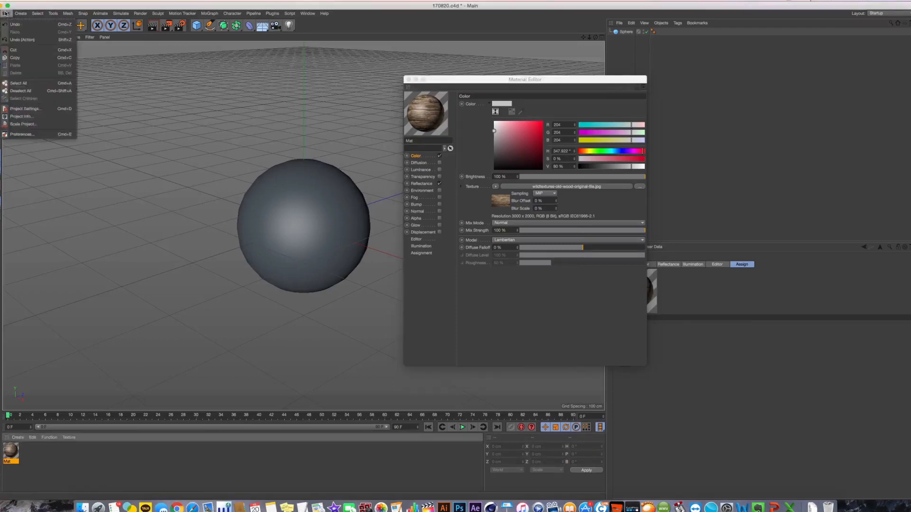
{"action": "left_click", "coordinate": [50, 135]}
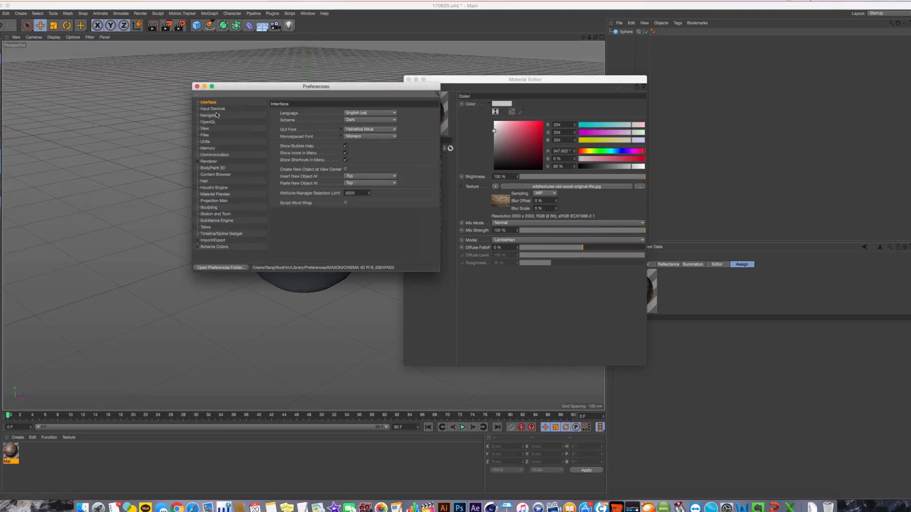
{"action": "left_click", "coordinate": [208, 136]}
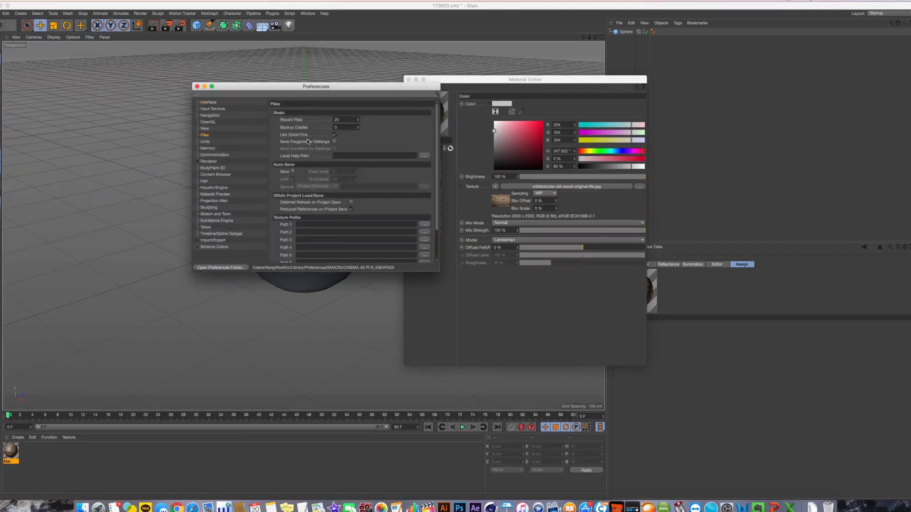
{"action": "left_click", "coordinate": [293, 171]}
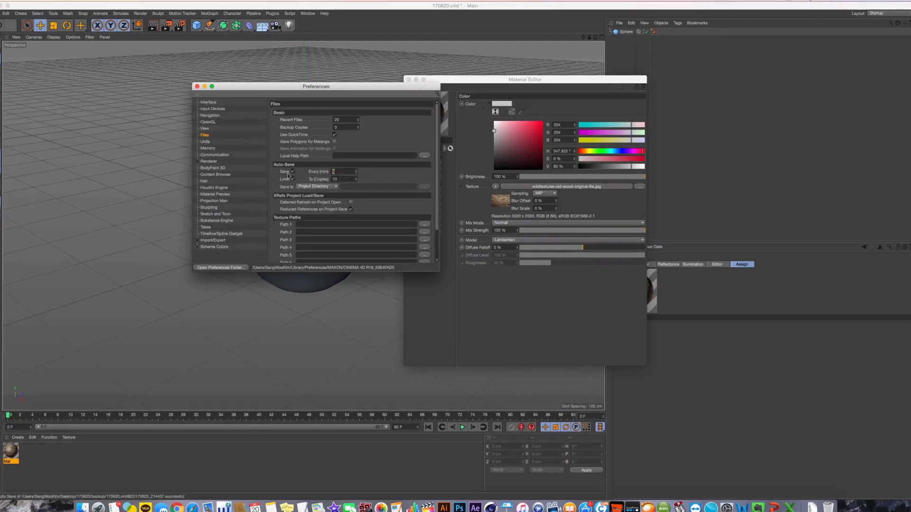
{"action": "left_click", "coordinate": [318, 171]}
{"action": "left_click", "coordinate": [197, 86]}
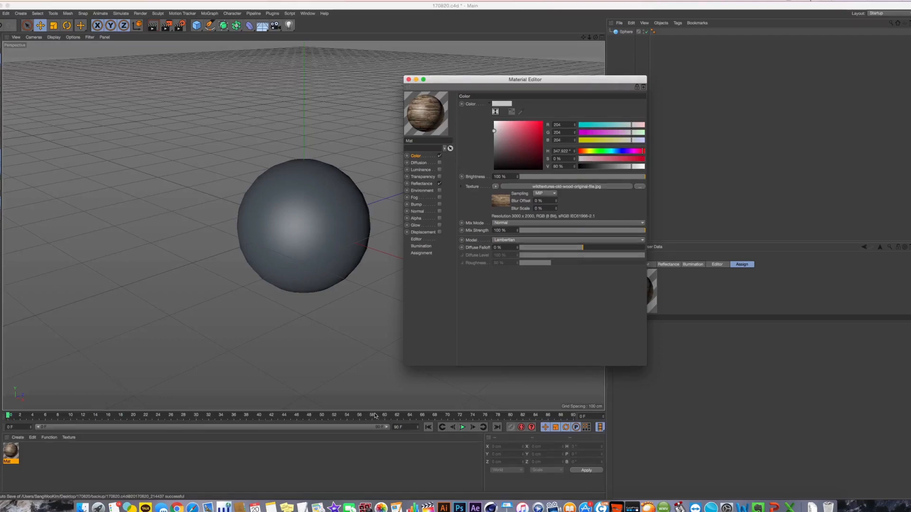
In a new Finder window, inspect the auto-save file in the backup folder of the desktop's 170820 project
{"action": "key", "text": "super+Tab"}
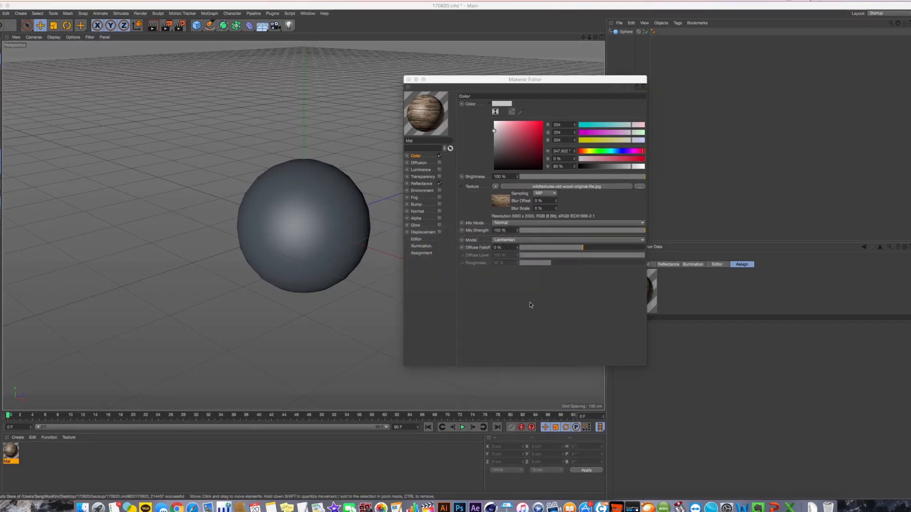
{"action": "key", "text": "super+n"}
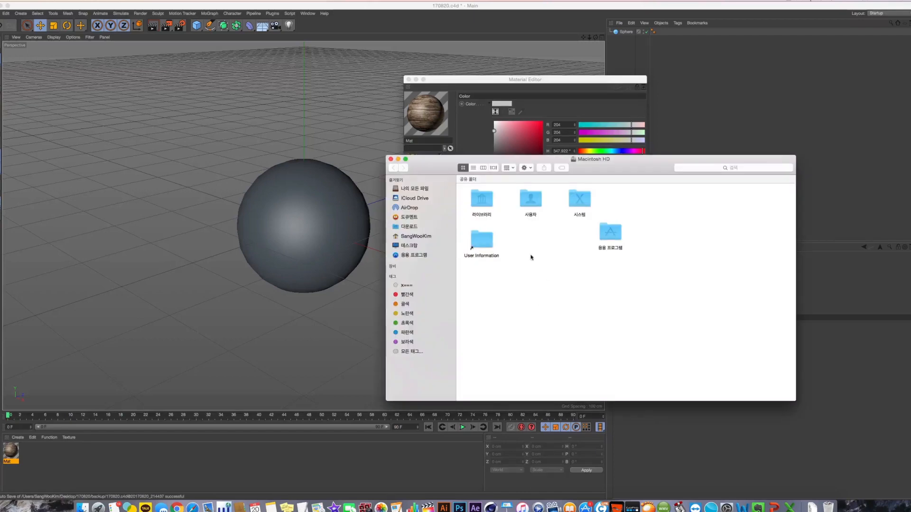
{"action": "left_click", "coordinate": [412, 246]}
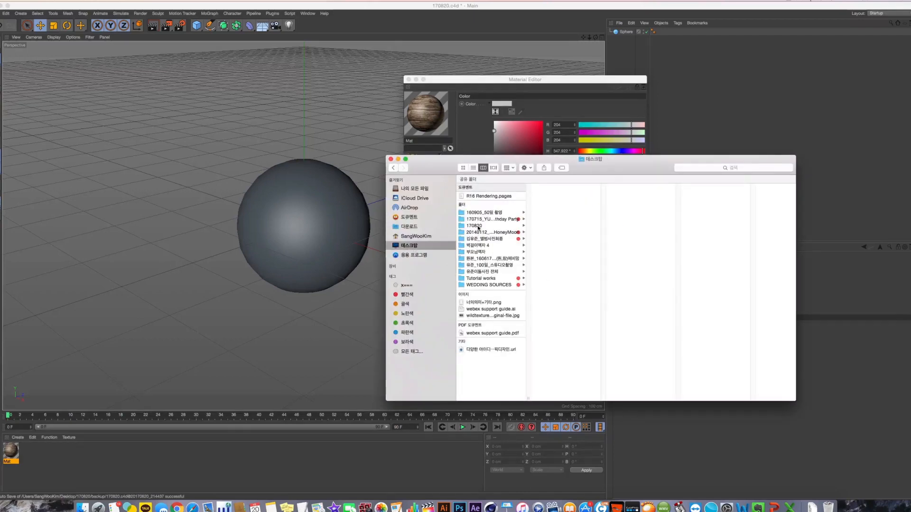
{"action": "left_click", "coordinate": [474, 226]}
{"action": "left_click", "coordinate": [552, 213]}
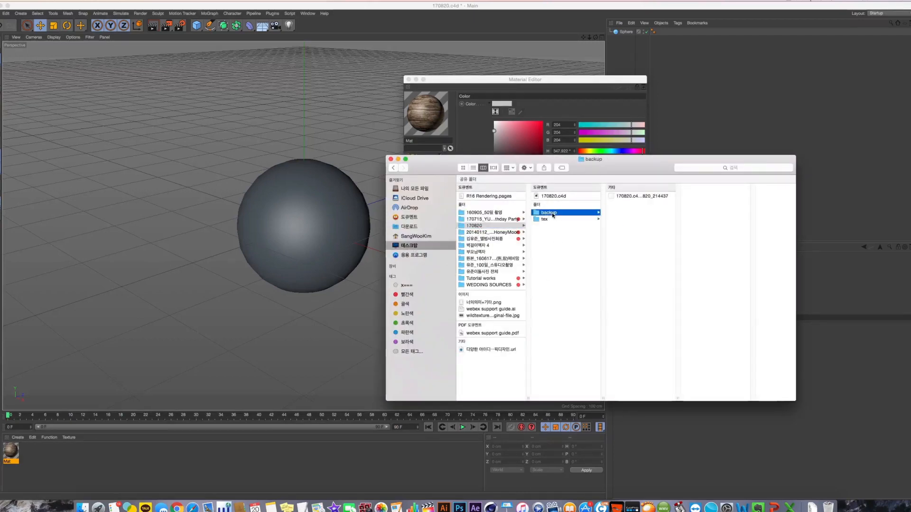
{"action": "left_click", "coordinate": [648, 197]}
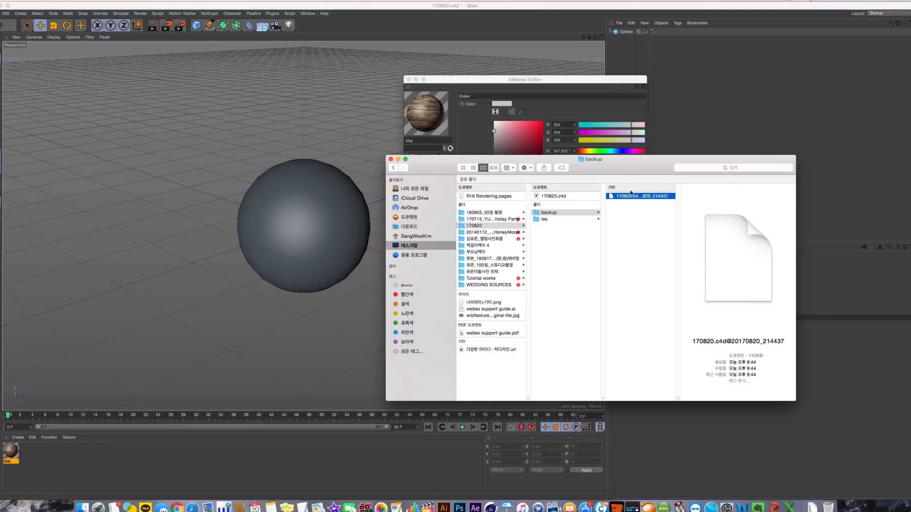
Open the backup 170820.c4d@20170820_214437 in Cinema 4D, check its material's texture link, and return to Finder
{"action": "left_click_drag", "start_coordinate": [631, 196], "coordinate": [87, 121]}
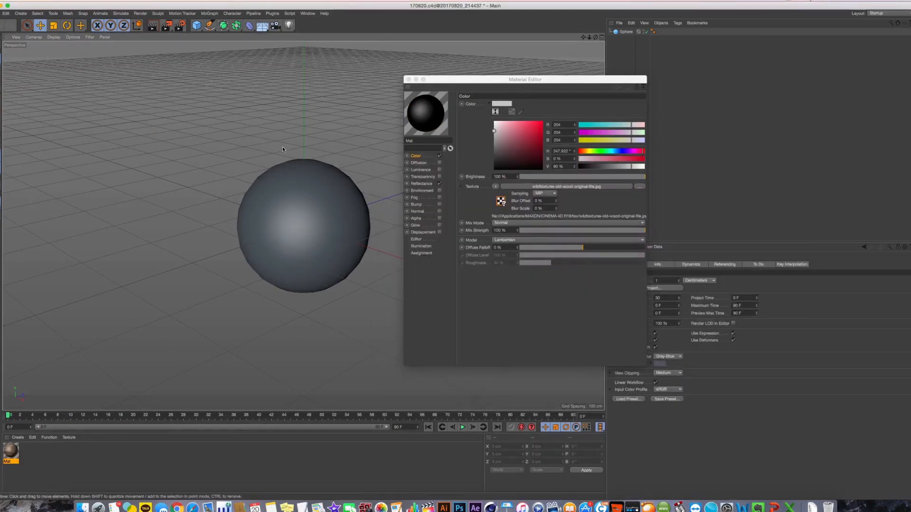
{"action": "left_click", "coordinate": [308, 13]}
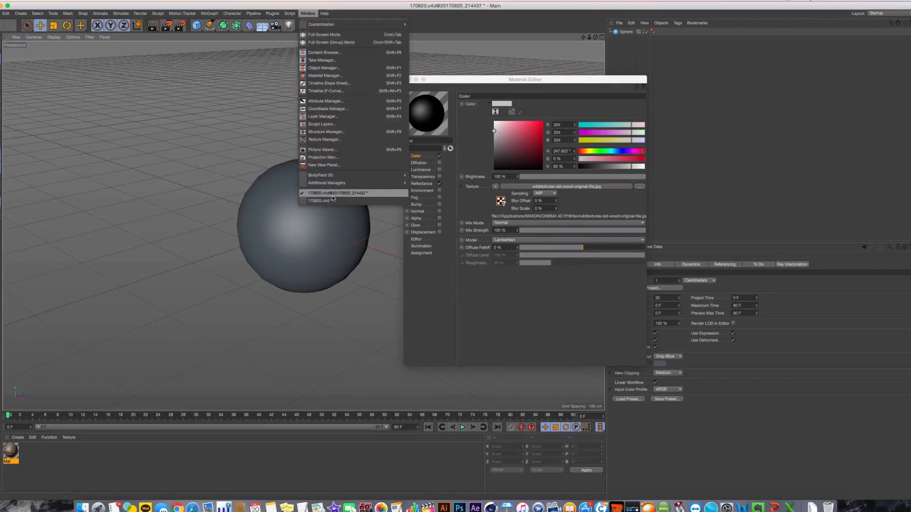
{"action": "left_click", "coordinate": [463, 164]}
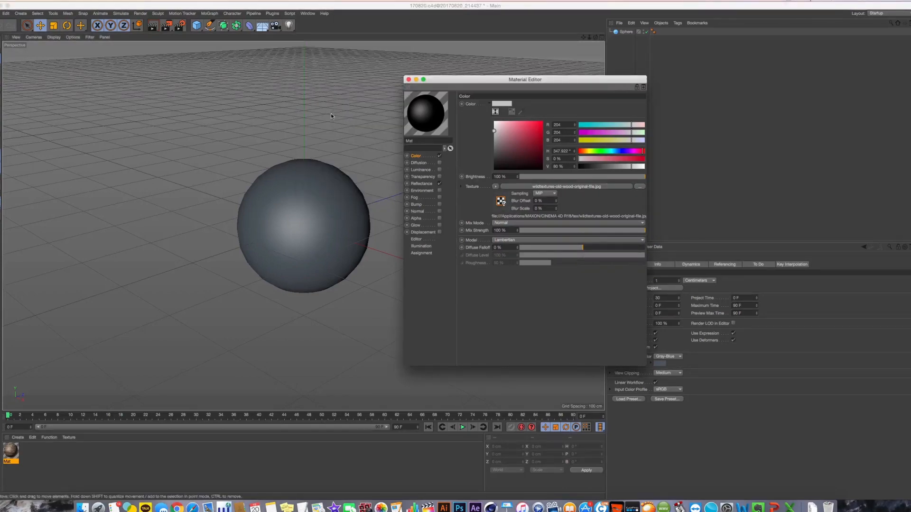
{"action": "left_click", "coordinate": [334, 91]}
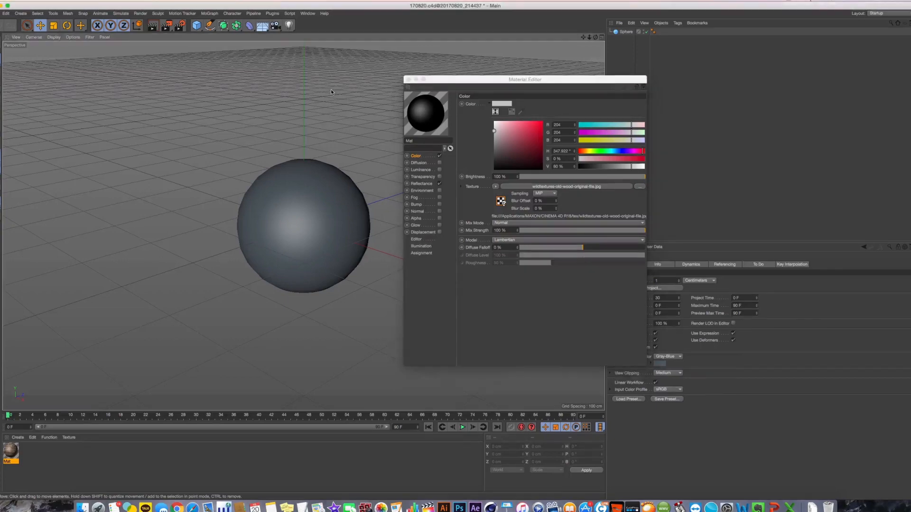
{"action": "key", "text": "super+Tab"}
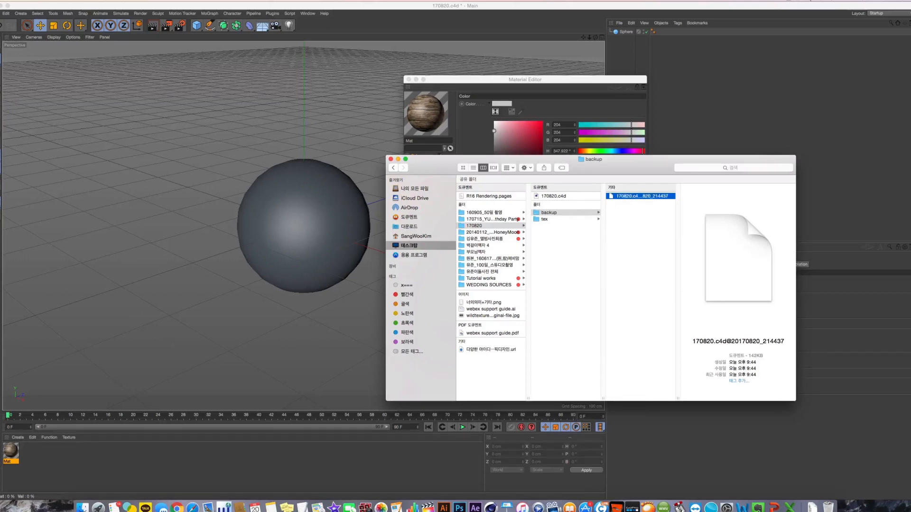
Try renaming the auto-save backup to 170820.c4d, revert the name, and close the Finder window
{"action": "left_click", "coordinate": [647, 196]}
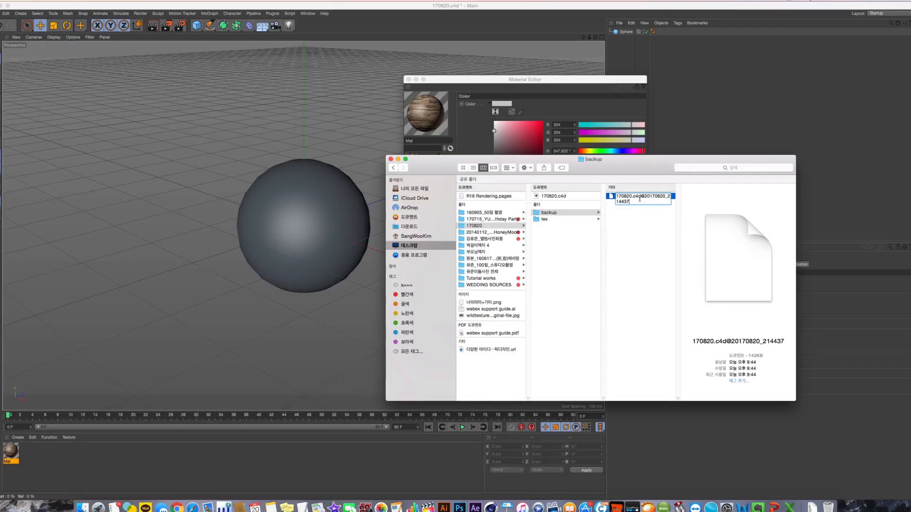
{"action": "left_click_drag", "start_coordinate": [641, 196], "coordinate": [658, 207]}
{"action": "key", "text": "BackSpace"}
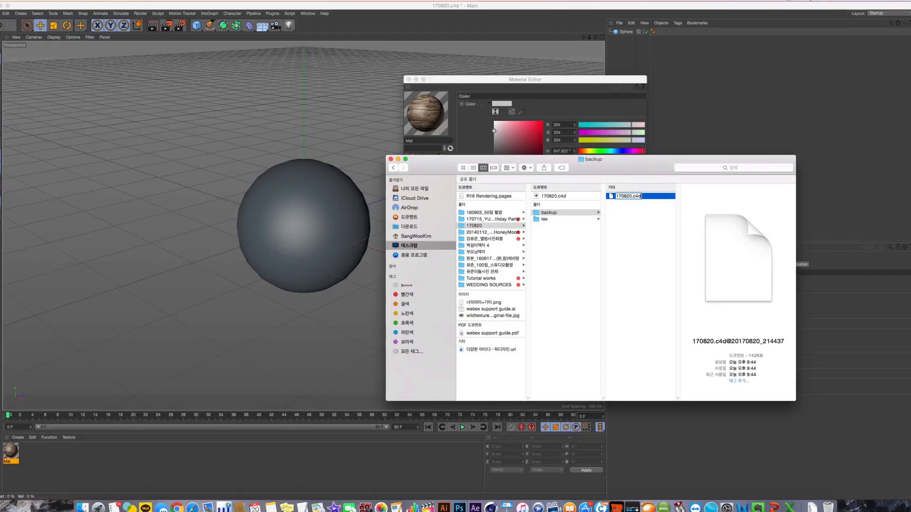
{"action": "key", "text": "Return"}
{"action": "left_click", "coordinate": [512, 158]}
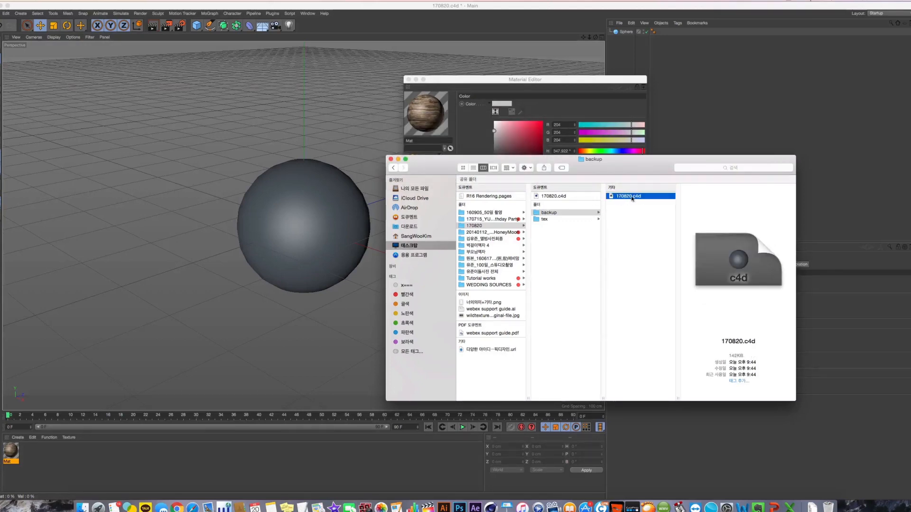
{"action": "left_click", "coordinate": [630, 214]}
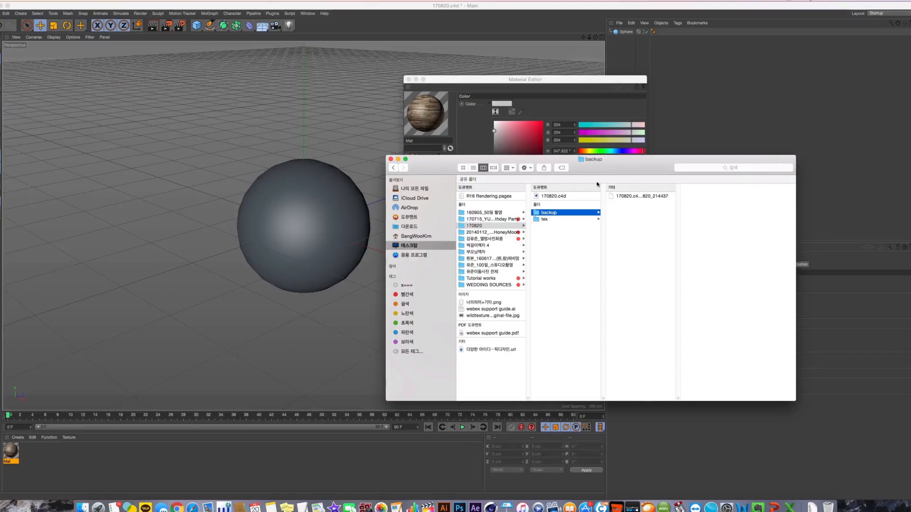
{"action": "left_click_drag", "start_coordinate": [615, 179], "coordinate": [619, 192]}
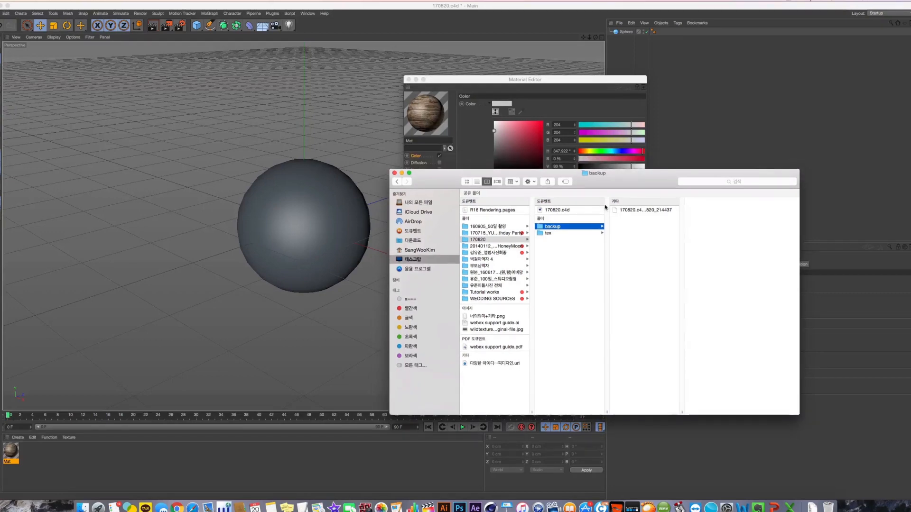
{"action": "key", "text": "super+w"}
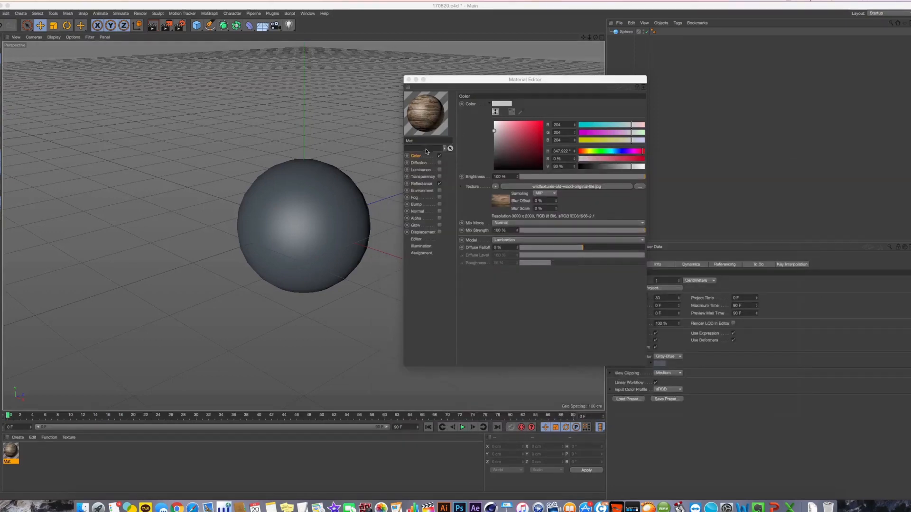
Open the wood texture's shader properties and reposition the Material Editor beside the sphere
{"action": "left_click", "coordinate": [429, 154]}
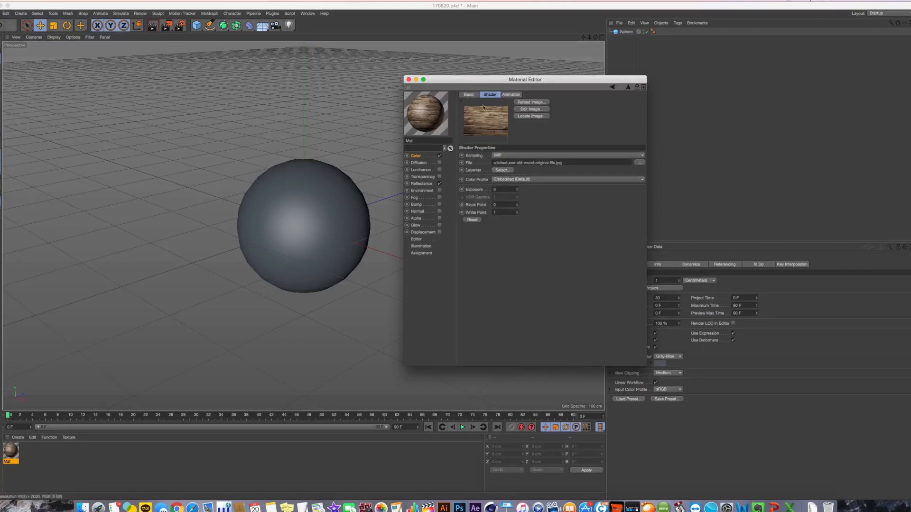
{"action": "left_click_drag", "start_coordinate": [529, 80], "coordinate": [563, 115]}
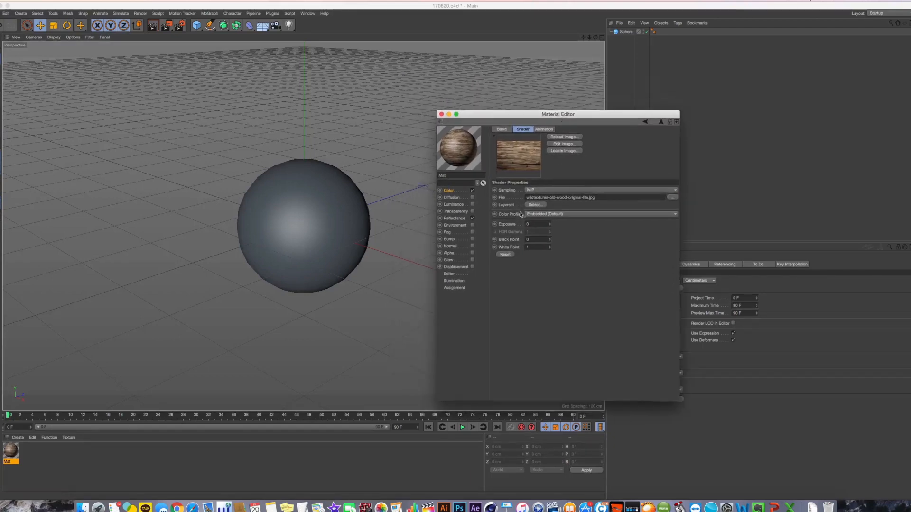
Try an Exposure of 1 on the wood texture, undo it, and reset the shader's values
{"action": "left_click", "coordinate": [550, 223]}
{"action": "left_click_drag", "start_coordinate": [538, 224], "coordinate": [518, 225]}
{"action": "type", "text": "1"}
{"action": "key", "text": "Return"}
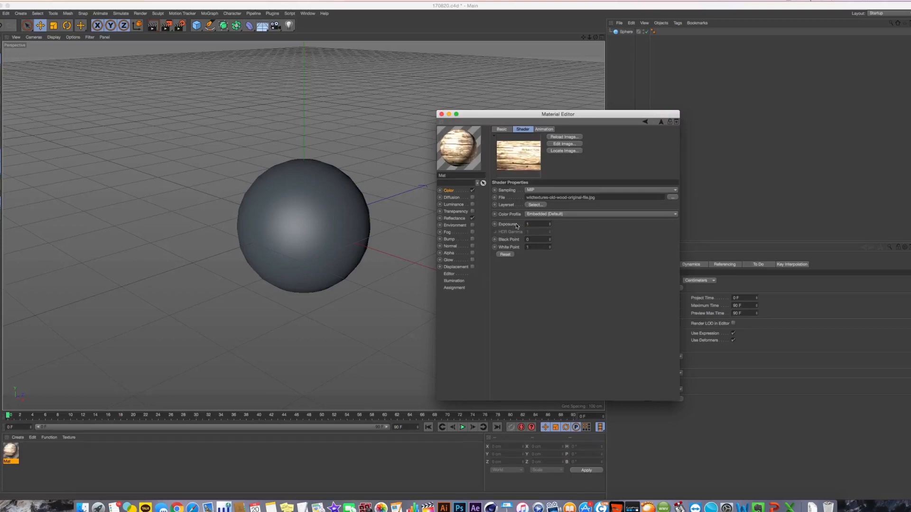
{"action": "key", "text": "super+z"}
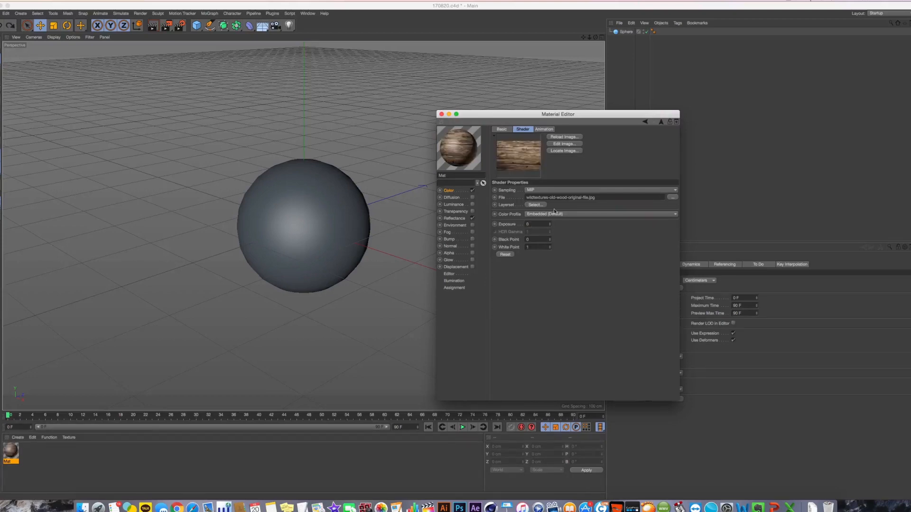
{"action": "left_click", "coordinate": [512, 254]}
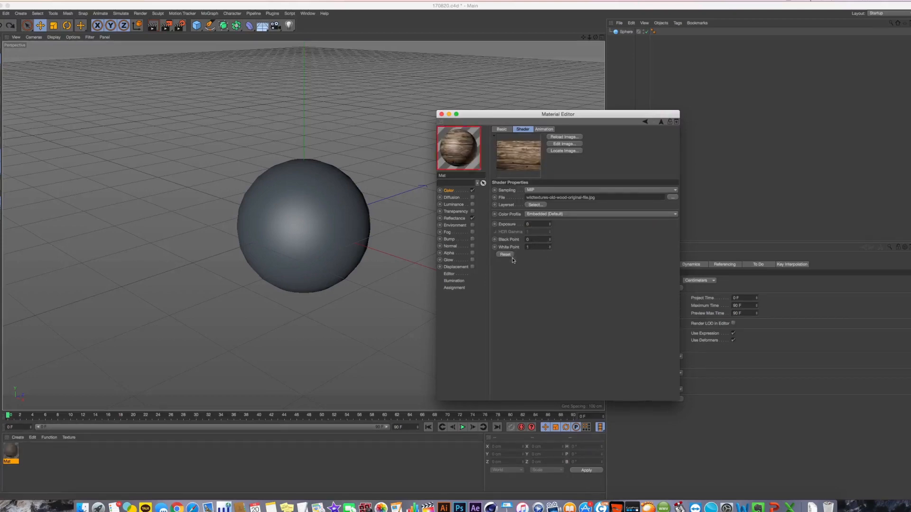
Review the wood texture's animation settings, return to its shader properties, and reload the image
{"action": "left_click", "coordinate": [544, 130]}
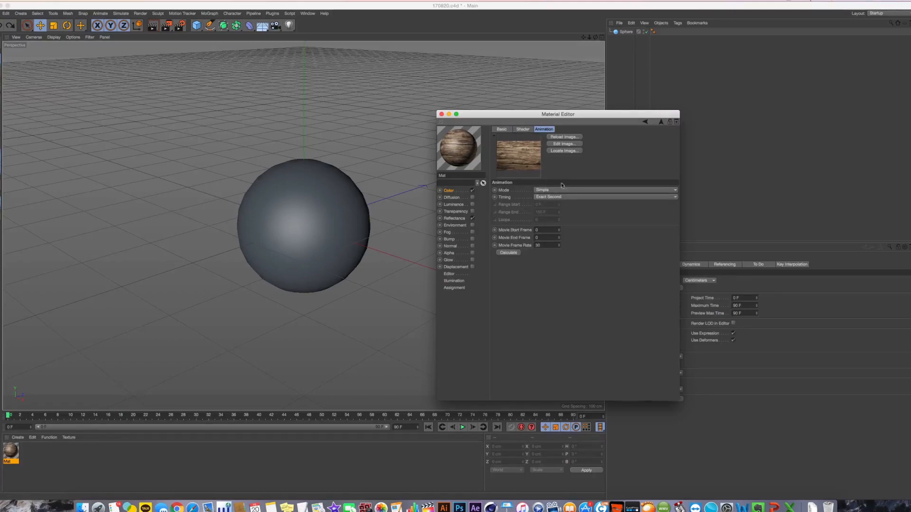
{"action": "left_click", "coordinate": [523, 129]}
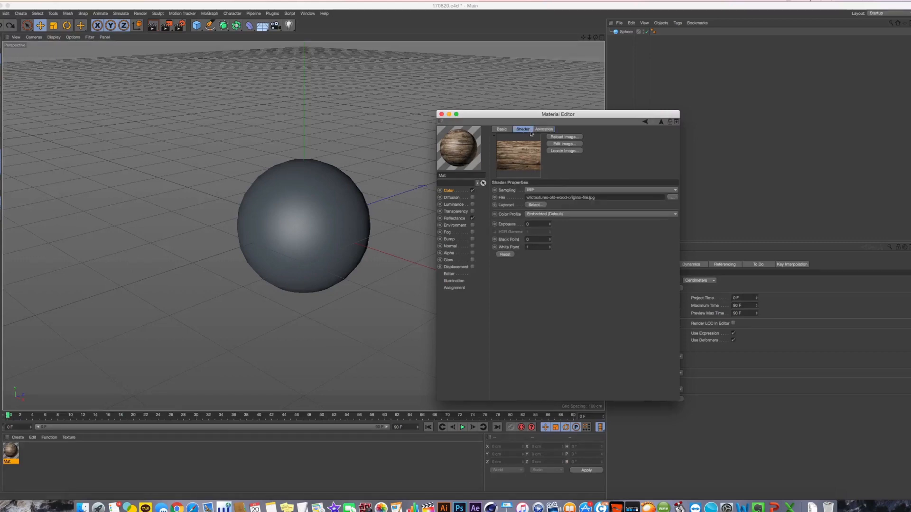
{"action": "left_click", "coordinate": [564, 137]}
{"action": "mouse_move", "coordinate": [518, 155]}
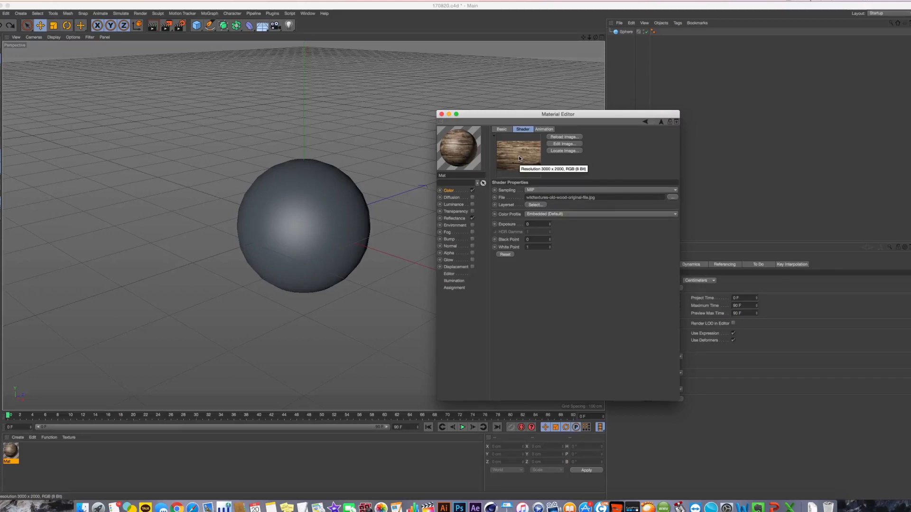
{"action": "left_click", "coordinate": [564, 137]}
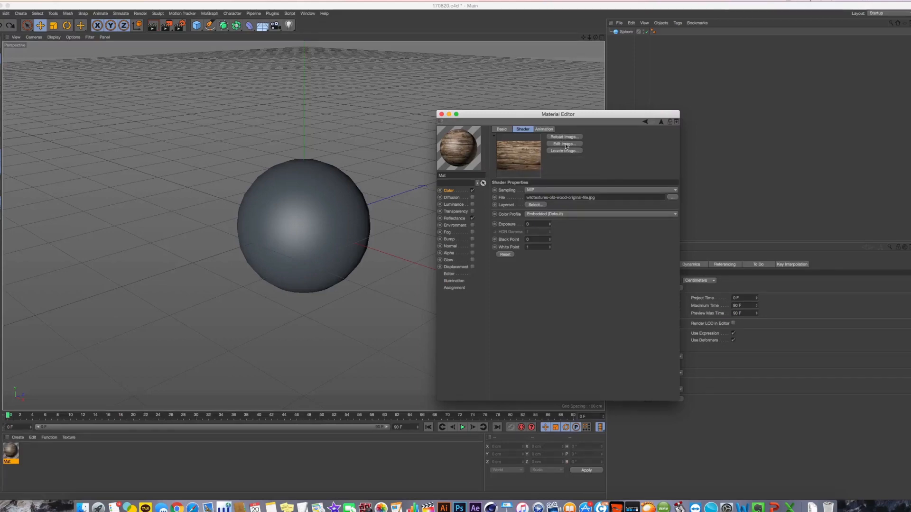
Open the wood image for external editing, close it unchanged, and locate its file in Finder
{"action": "left_click", "coordinate": [563, 144]}
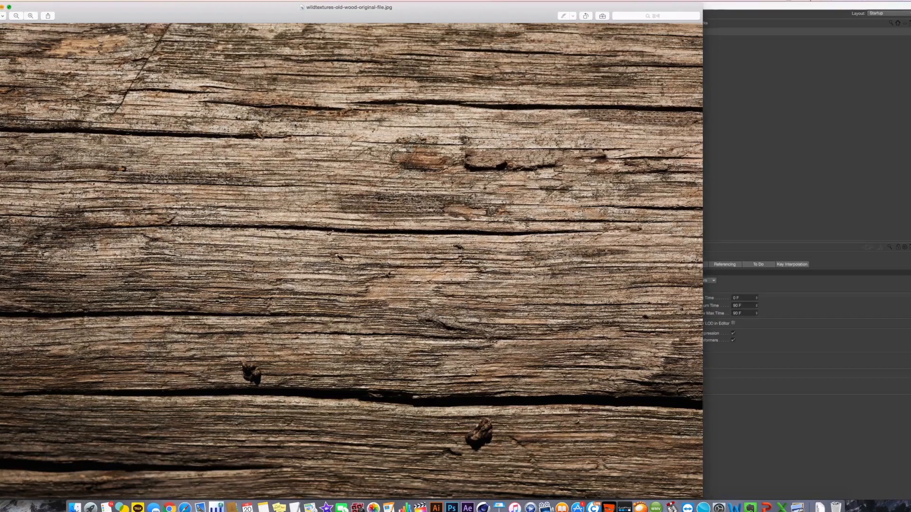
{"action": "left_click", "coordinate": [0, 7]}
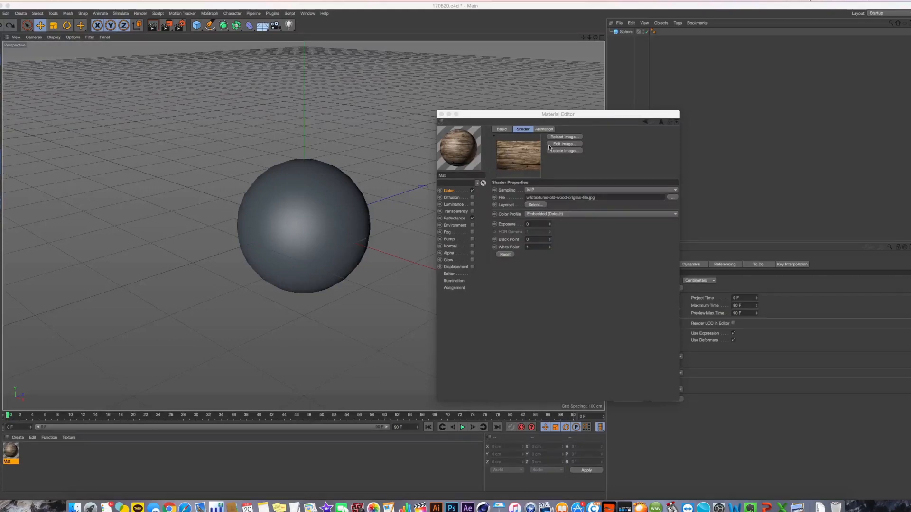
{"action": "left_click", "coordinate": [558, 169]}
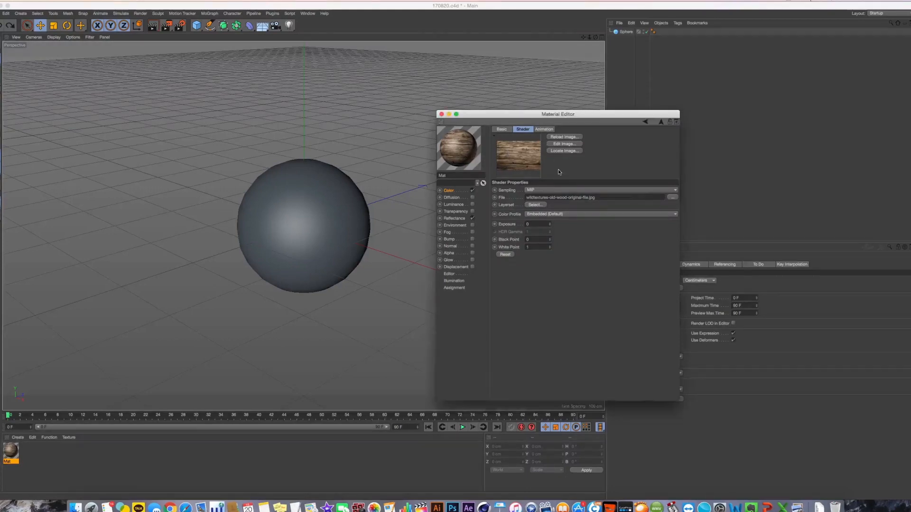
{"action": "left_click", "coordinate": [564, 151]}
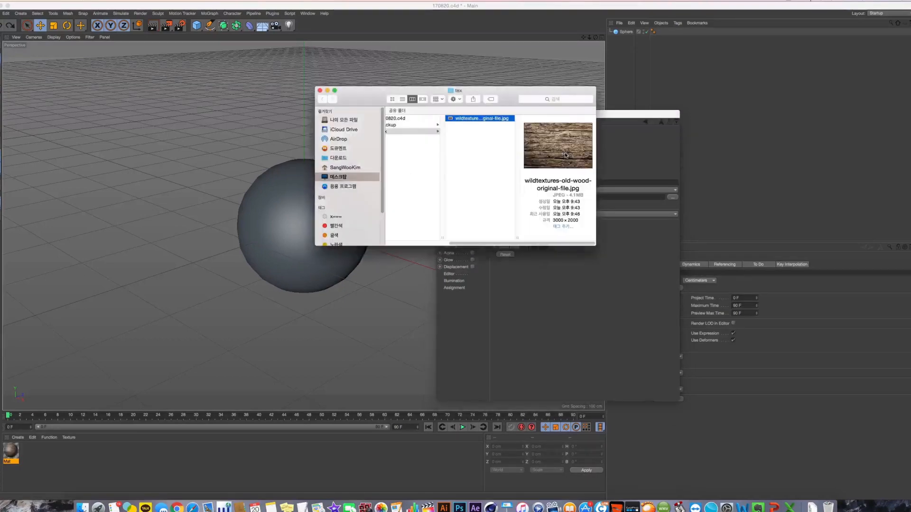
Move the Finder window off the Material Editor and close it
{"action": "left_click_drag", "start_coordinate": [513, 98], "coordinate": [409, 206]}
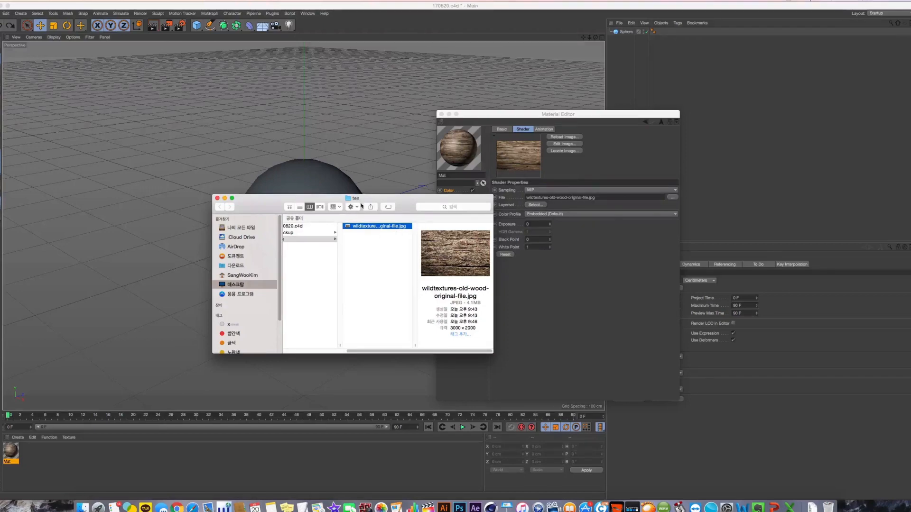
{"action": "left_click_drag", "start_coordinate": [259, 204], "coordinate": [282, 212]}
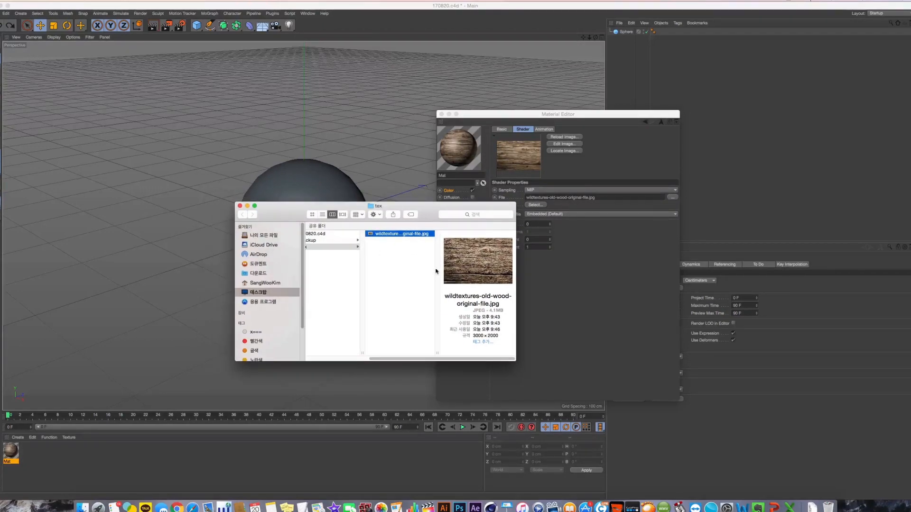
{"action": "mouse_move", "coordinate": [416, 236]}
{"action": "left_mouse_down"}
{"action": "mouse_move", "coordinate": [486, 420]}
{"action": "mouse_move", "coordinate": [455, 494]}
{"action": "mouse_move", "coordinate": [457, 469]}
{"action": "mouse_move", "coordinate": [398, 264]}
{"action": "mouse_move", "coordinate": [403, 243]}
{"action": "left_mouse_up"}
{"action": "left_click", "coordinate": [240, 206]}
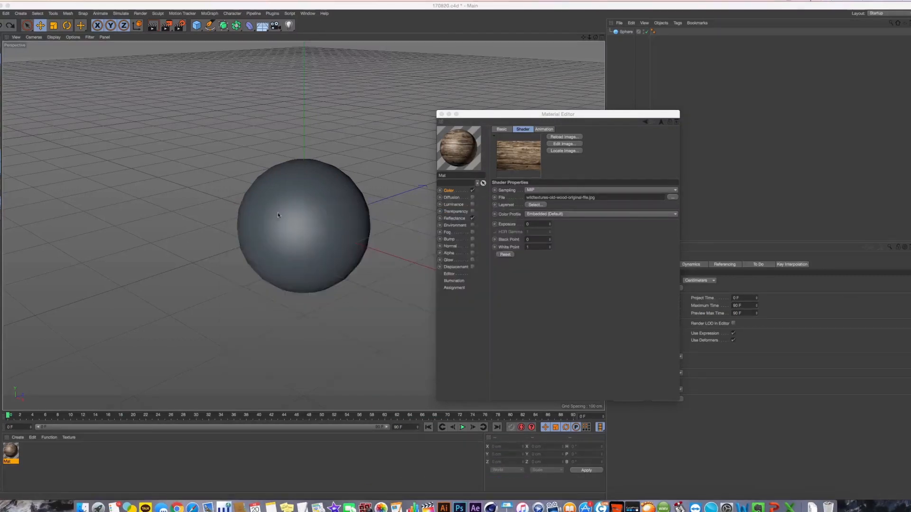
Reposition the Material Editor and review the wood texture's animation Mode and Timing options, keeping Simple and Exact Second
{"action": "left_click", "coordinate": [460, 191]}
{"action": "left_click", "coordinate": [537, 240]}
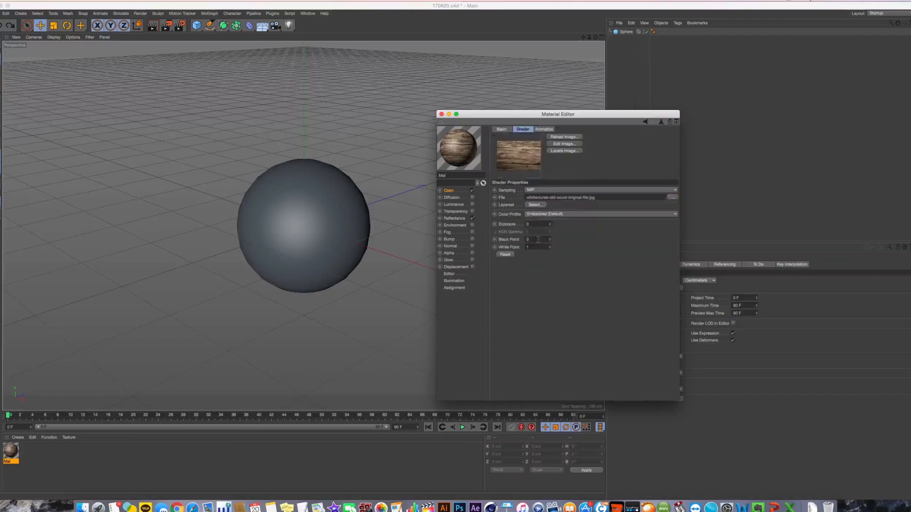
{"action": "left_click_drag", "start_coordinate": [517, 117], "coordinate": [543, 150]}
{"action": "left_click", "coordinate": [571, 164]}
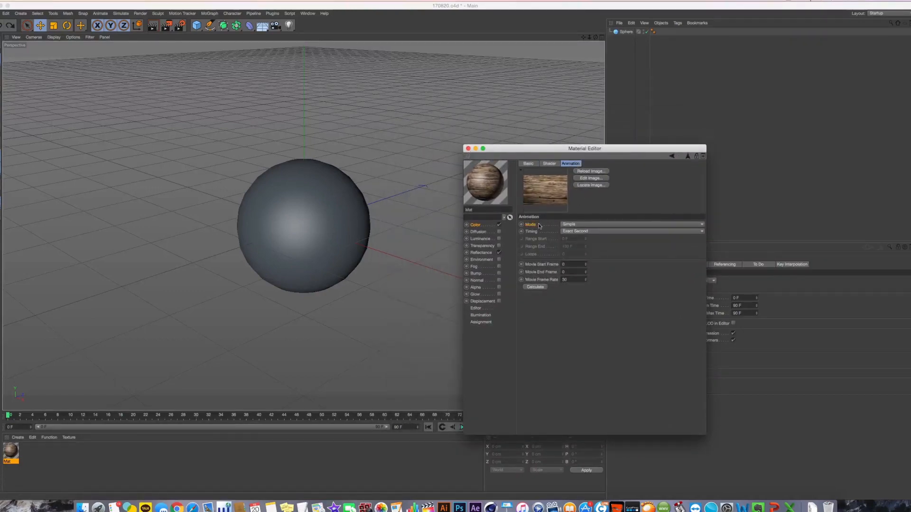
{"action": "left_click", "coordinate": [570, 225]}
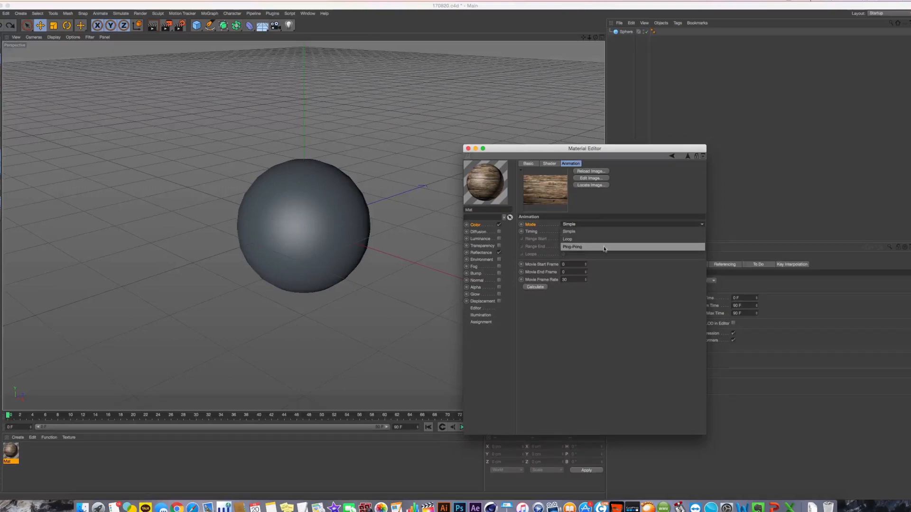
{"action": "left_click", "coordinate": [584, 232]}
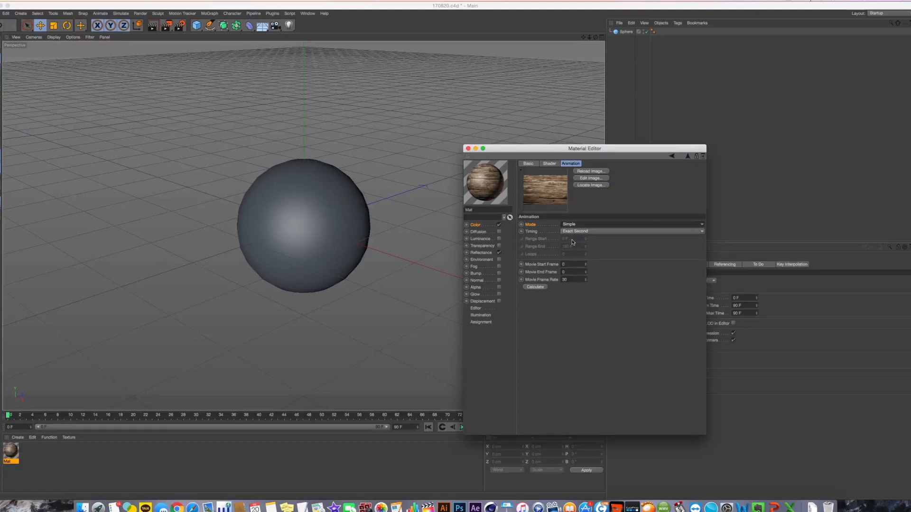
{"action": "left_click", "coordinate": [581, 232]}
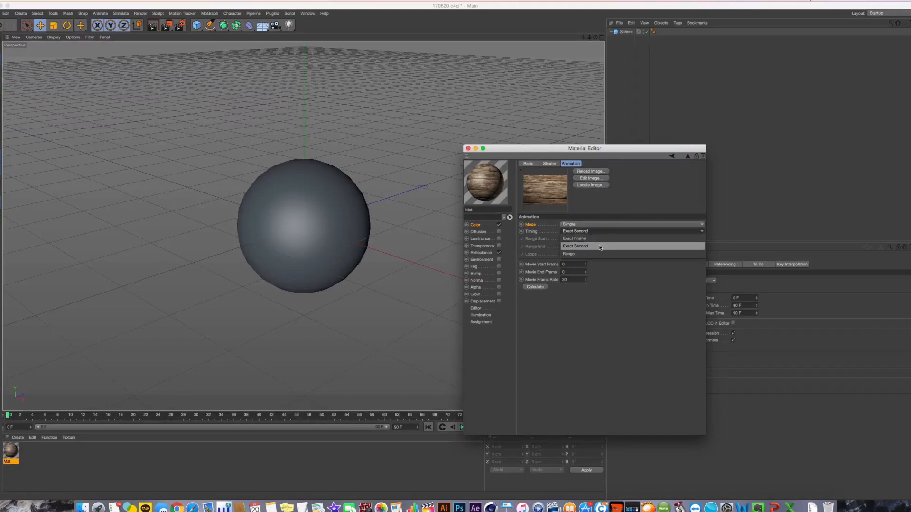
{"action": "left_click", "coordinate": [598, 247]}
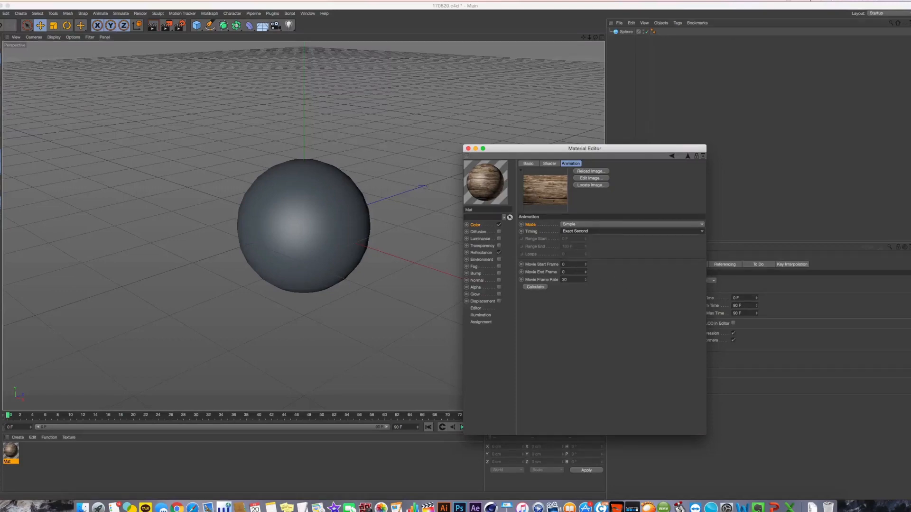
Examine the wood texture's Movie Start Frame, Movie End Frame and Movie Frame Rate parameters
{"action": "left_click", "coordinate": [541, 271]}
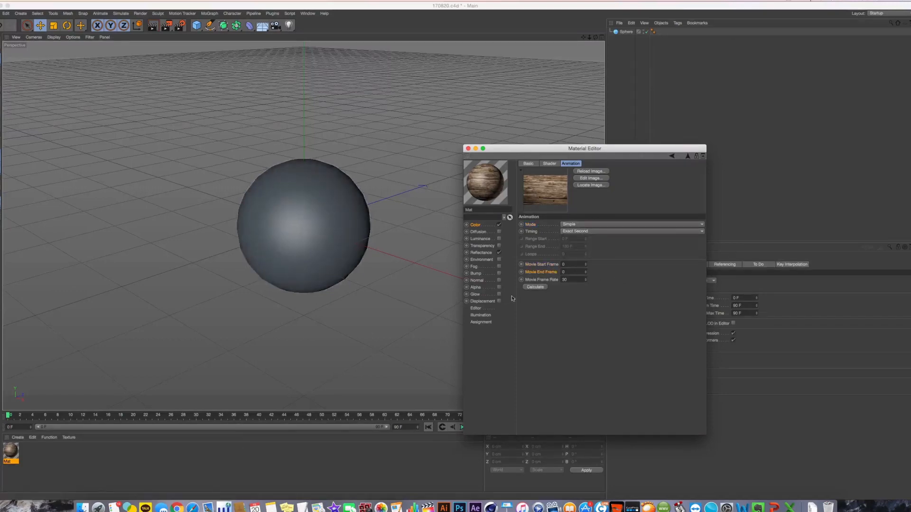
{"action": "left_click", "coordinate": [549, 267]}
{"action": "left_click", "coordinate": [544, 280]}
{"action": "left_click", "coordinate": [547, 267]}
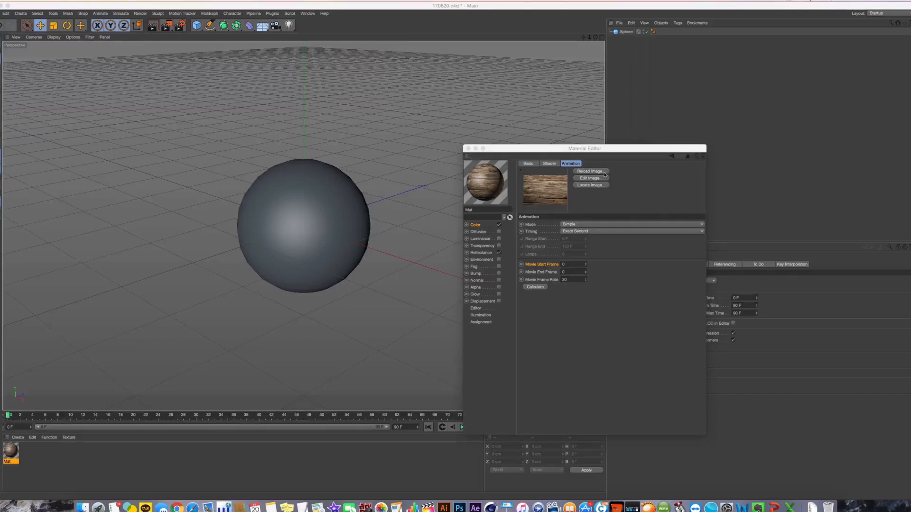
Return to the material's Color channel, apply the wood material to the sphere, and render the view
{"action": "left_click", "coordinate": [477, 225]}
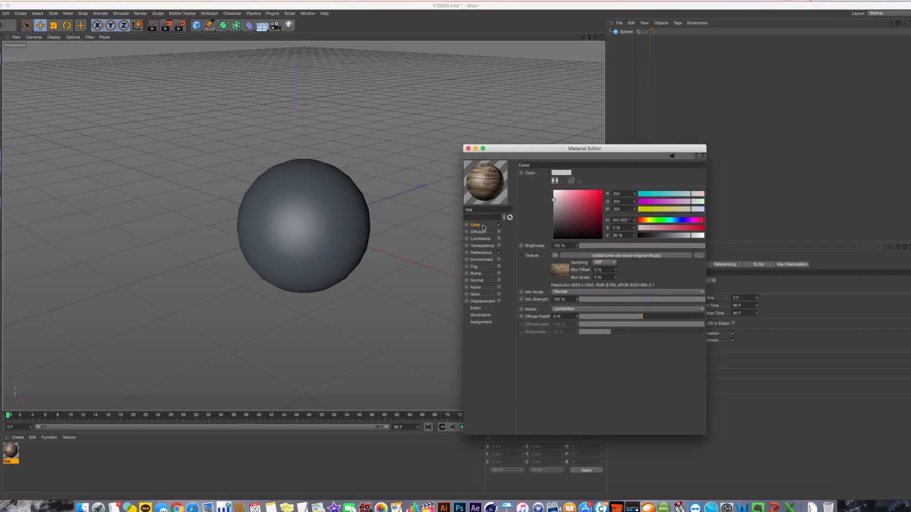
{"action": "left_click_drag", "start_coordinate": [12, 450], "coordinate": [299, 265]}
{"action": "left_click", "coordinate": [151, 25]}
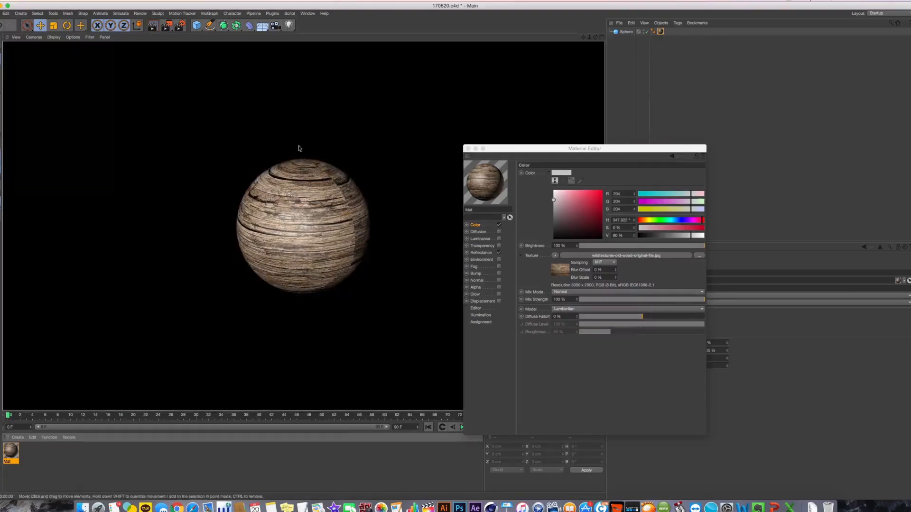
Render the textured sphere again at closer range and examine the wood seam and grain from several sides
{"action": "mouse_move", "coordinate": [299, 147]}
{"action": "left_mouse_down", "text": "alt"}
{"action": "mouse_move", "coordinate": [377, 124]}
{"action": "mouse_move", "coordinate": [352, 248]}
{"action": "mouse_move", "coordinate": [345, 218]}
{"action": "mouse_move", "coordinate": [351, 223]}
{"action": "mouse_move", "coordinate": [332, 228]}
{"action": "mouse_move", "coordinate": [369, 219]}
{"action": "left_mouse_up", "text": "alt"}
{"action": "scroll", "coordinate": [345, 219], "scroll_direction": "up", "scroll_amount": 6}
{"action": "left_click_drag", "start_coordinate": [347, 124], "coordinate": [232, 192], "text": "alt"}
{"action": "key", "text": "ctrl+r"}
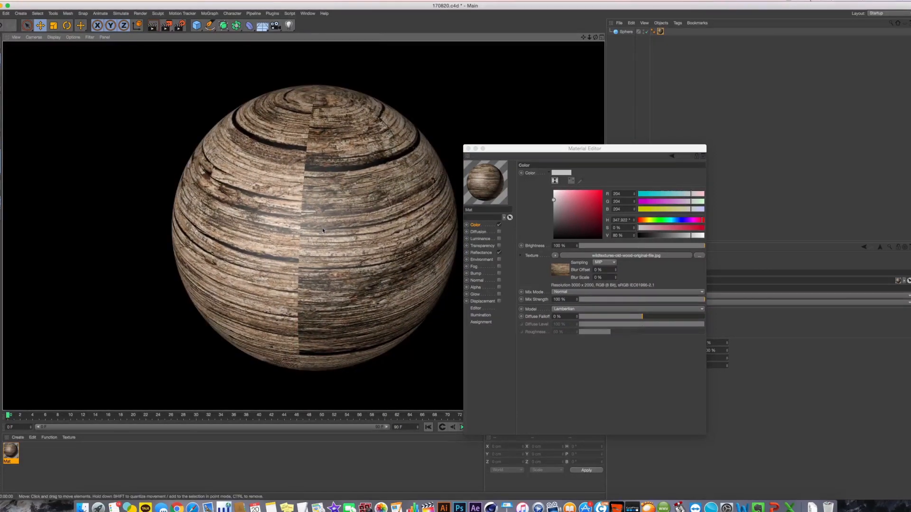
{"action": "left_click_drag", "start_coordinate": [328, 235], "coordinate": [299, 277], "text": "alt"}
{"action": "scroll", "coordinate": [325, 255], "scroll_direction": "down", "scroll_amount": 2}
{"action": "scroll", "coordinate": [287, 236], "scroll_direction": "up", "scroll_amount": 4}
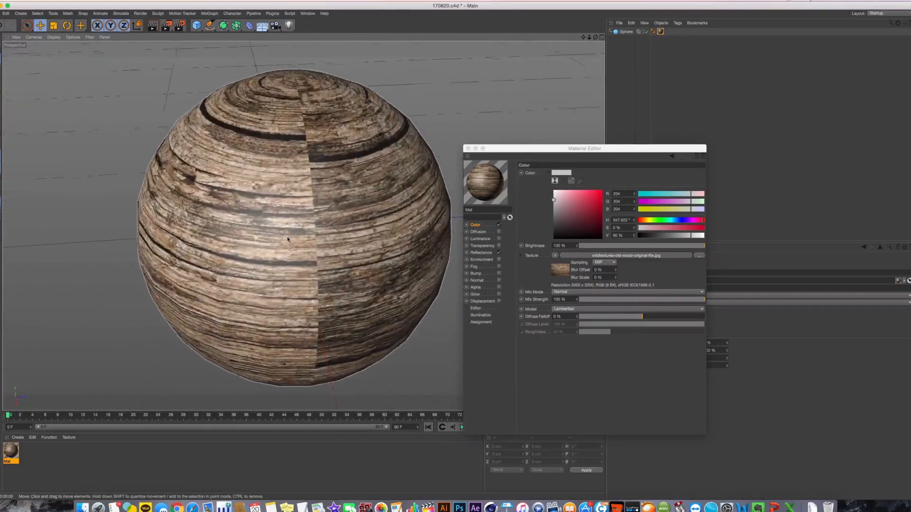
{"action": "left_click_drag", "start_coordinate": [222, 238], "coordinate": [257, 243], "text": "alt"}
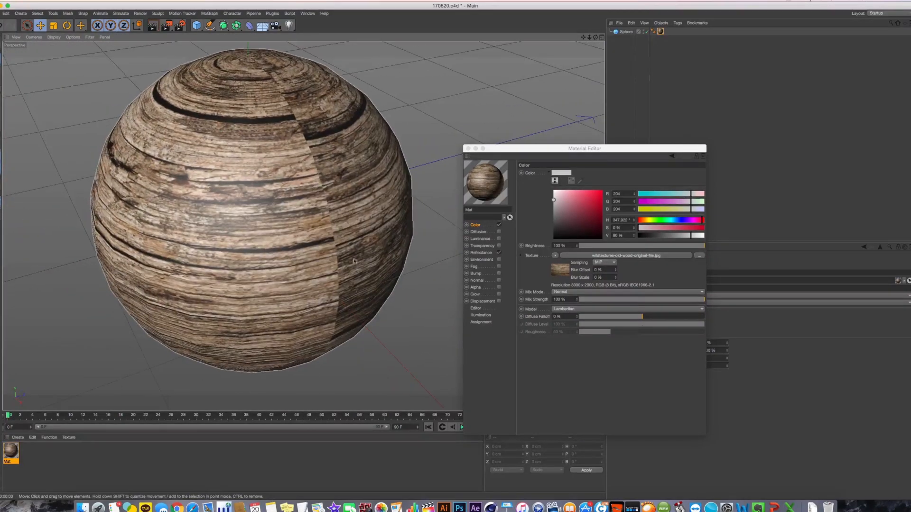
{"action": "left_click_drag", "start_coordinate": [332, 247], "coordinate": [306, 227], "text": "alt"}
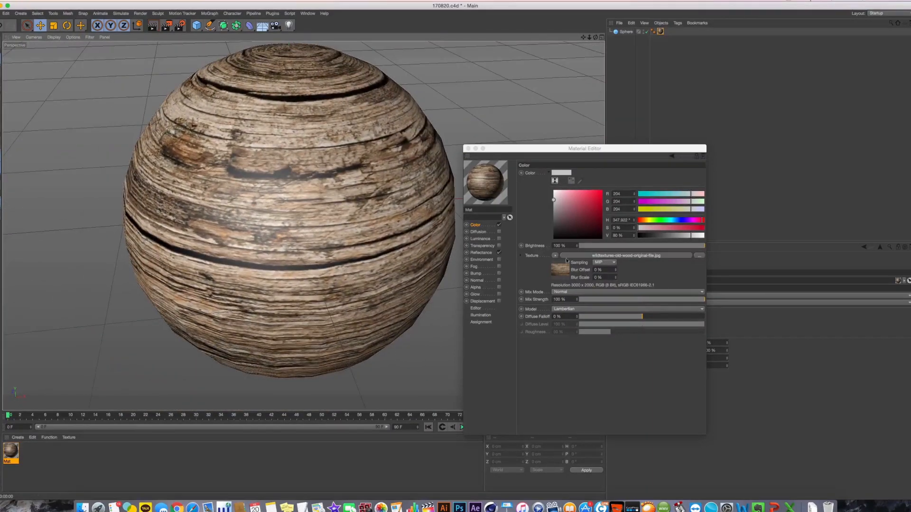
Review the Color texture's options and the image's animation settings, then return to the Color channel
{"action": "left_click", "coordinate": [555, 255]}
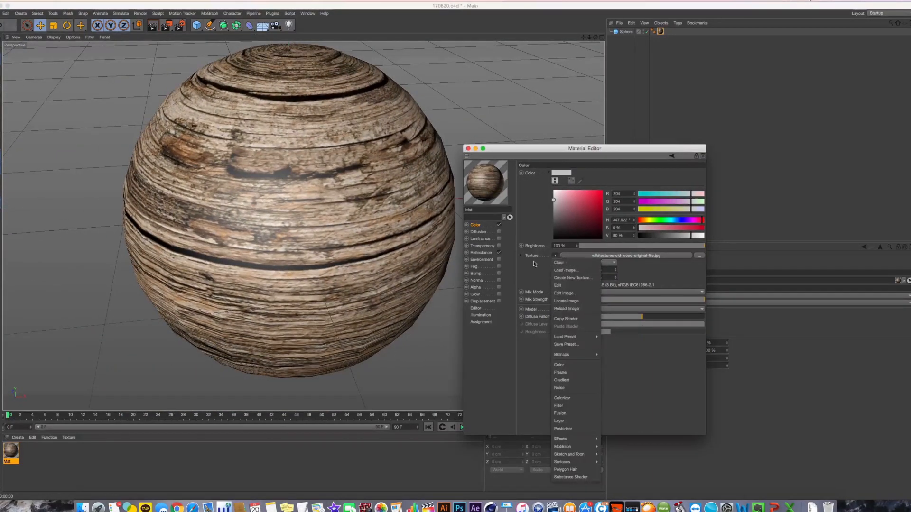
{"action": "left_click", "coordinate": [606, 257]}
{"action": "left_click", "coordinate": [606, 257]}
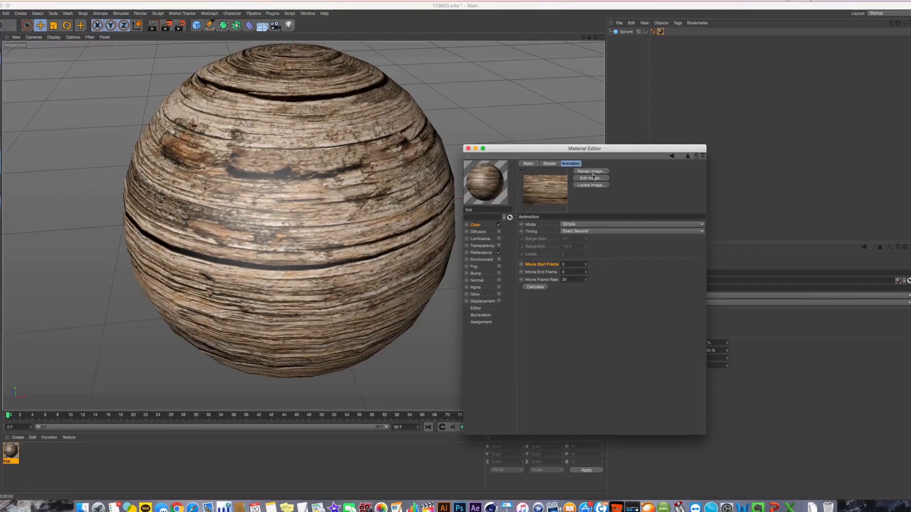
{"action": "left_click", "coordinate": [488, 226]}
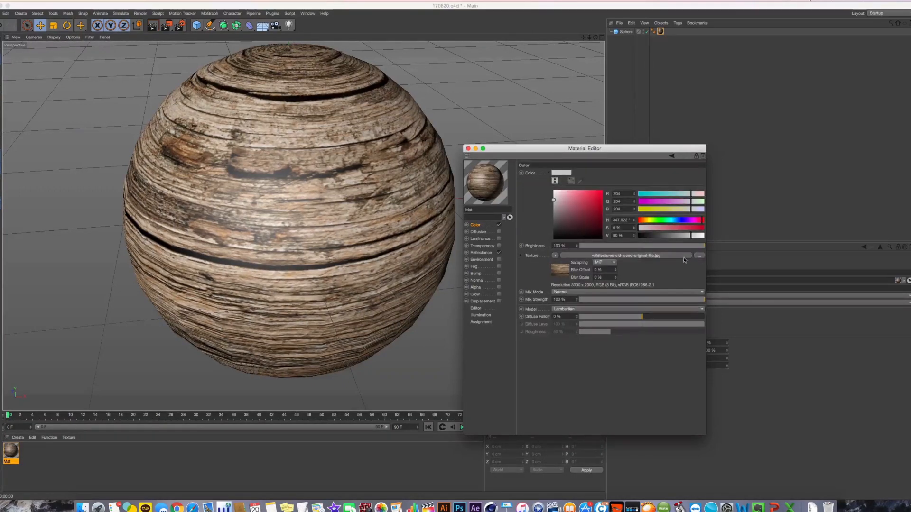
Load 1221_mv_ver.mp4 from the WEDDING SOURCES folder as the Color texture and copy it to the project location
{"action": "left_click", "coordinate": [700, 255]}
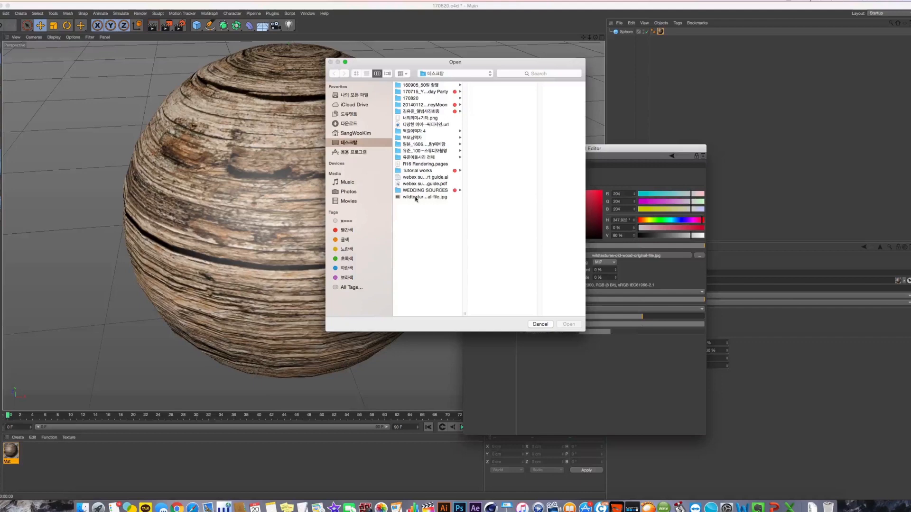
{"action": "left_click", "coordinate": [430, 192]}
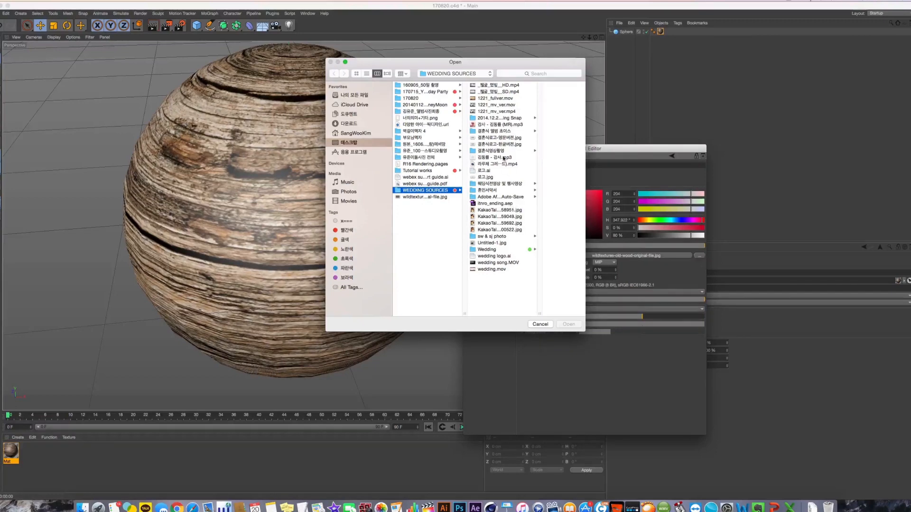
{"action": "left_click", "coordinate": [503, 106]}
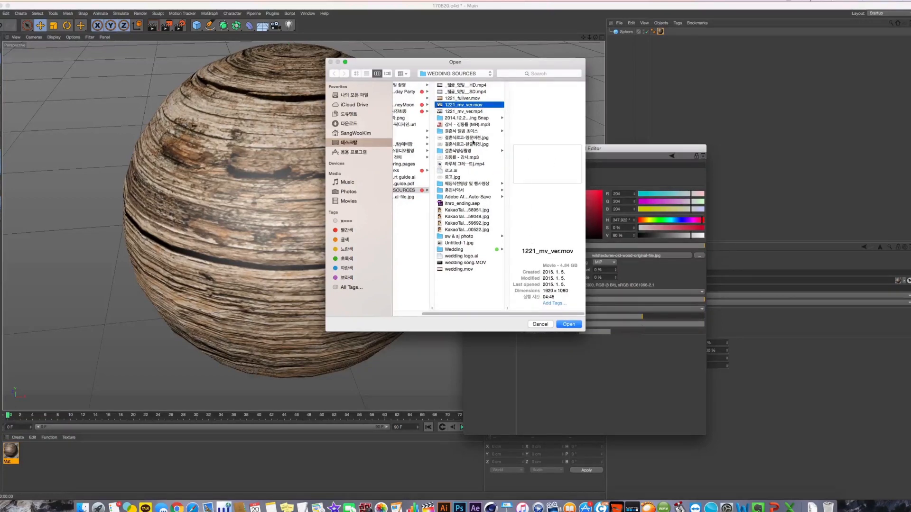
{"action": "left_click", "coordinate": [478, 111]}
{"action": "left_click", "coordinate": [568, 324]}
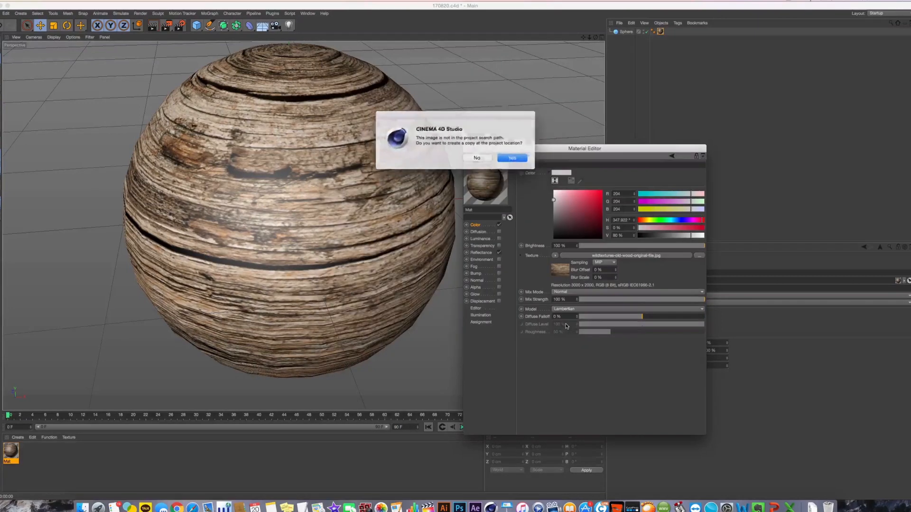
{"action": "left_click", "coordinate": [507, 158]}
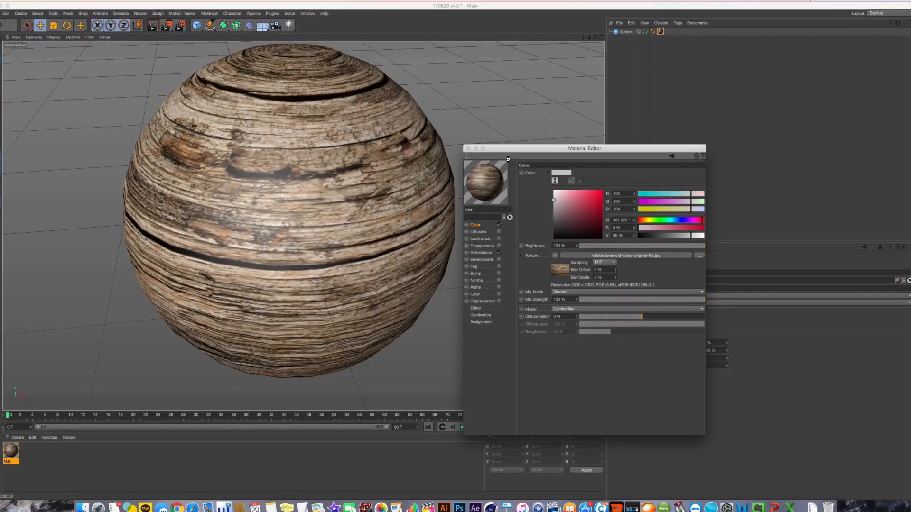
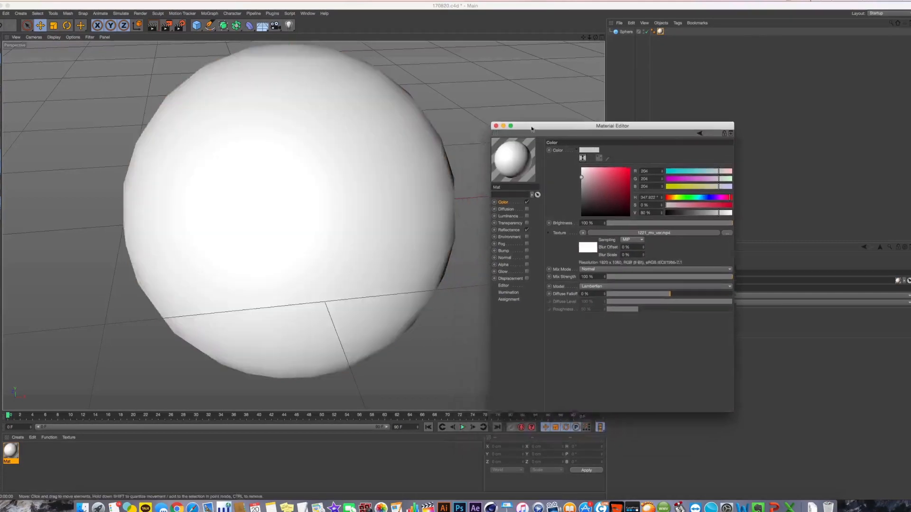
Move the Material Editor clear of the sphere, try playing the timeline, and set the current frame to 38
{"action": "left_click_drag", "start_coordinate": [528, 131], "coordinate": [539, 116]}
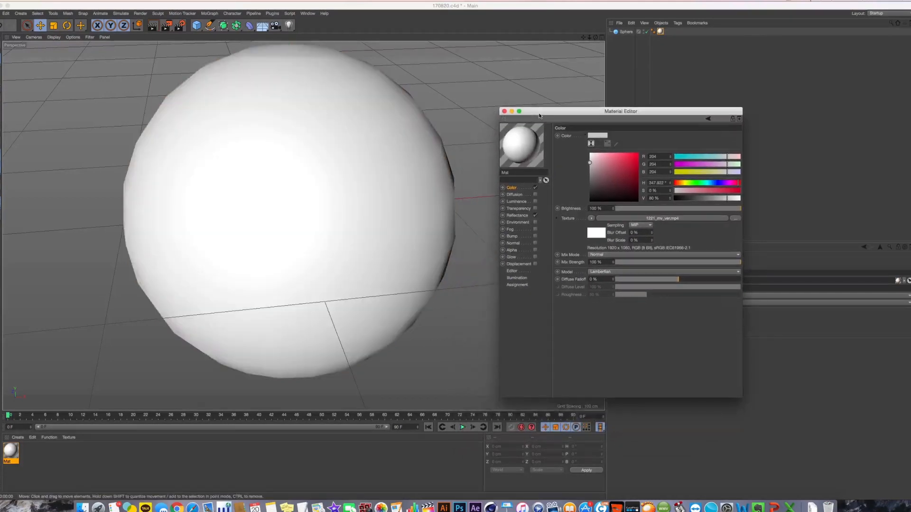
{"action": "left_click", "coordinate": [94, 416]}
{"action": "key", "text": "F8"}
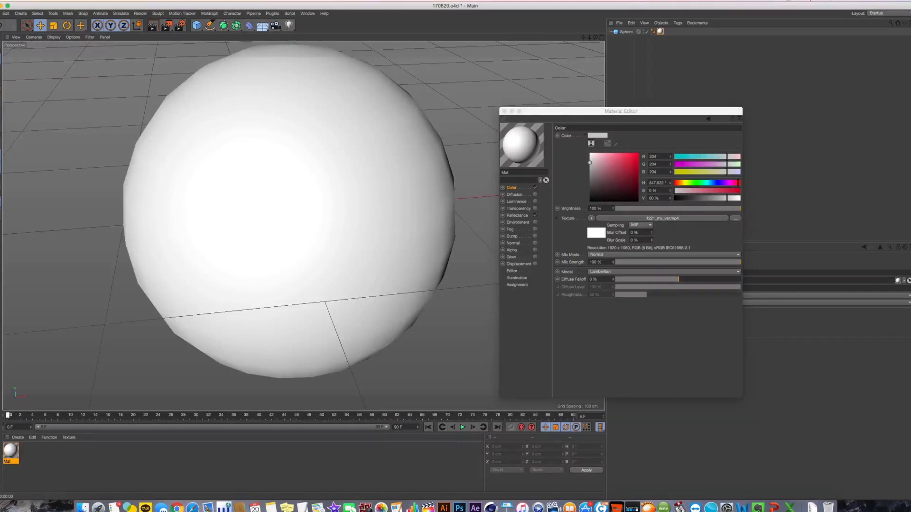
{"action": "left_click_drag", "start_coordinate": [268, 426], "coordinate": [246, 425]}
Enable Animate for the material preview and set its preview shape to Rounded Cube
{"action": "right_click", "coordinate": [523, 135]}
{"action": "left_click", "coordinate": [536, 141]}
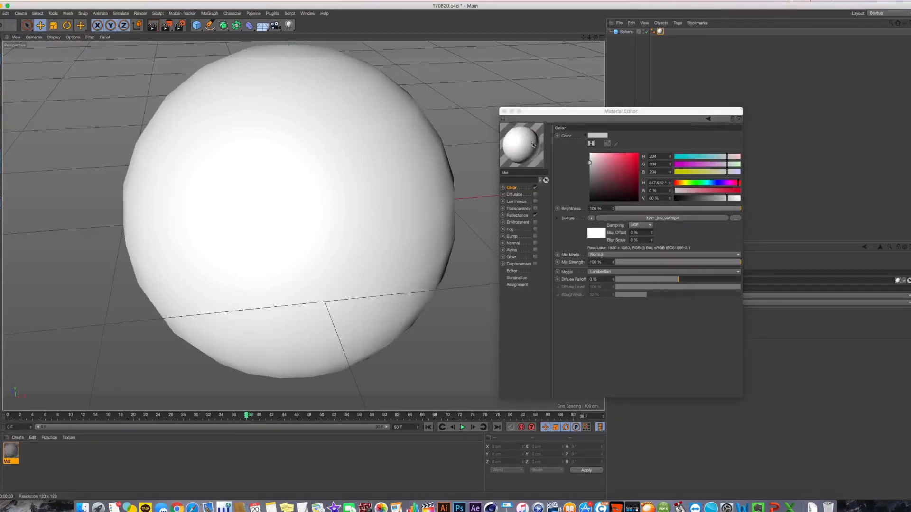
{"action": "right_click", "coordinate": [541, 151]}
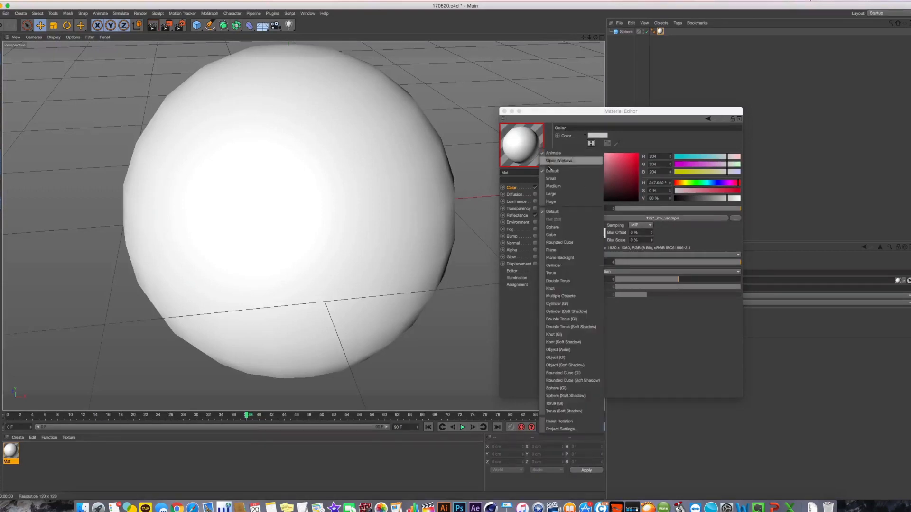
{"action": "left_click", "coordinate": [562, 243]}
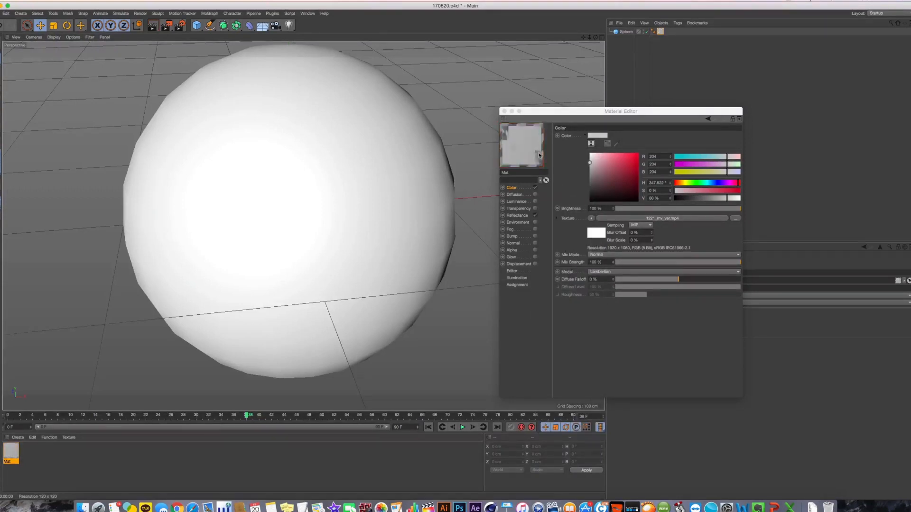
{"action": "right_click", "coordinate": [524, 147]}
{"action": "left_click", "coordinate": [525, 147]}
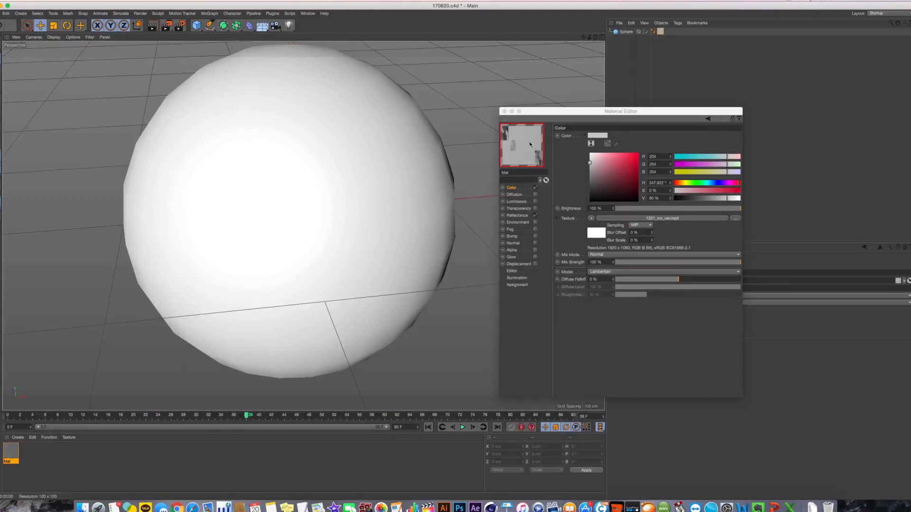
Open the movie texture's animation settings, calculate its frame values, and set Timing to Range
{"action": "left_click", "coordinate": [596, 233]}
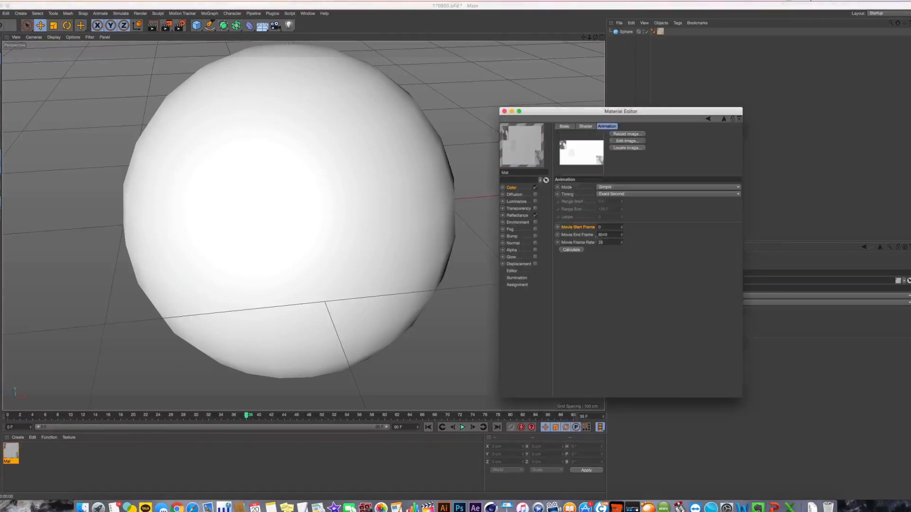
{"action": "left_click", "coordinate": [572, 250]}
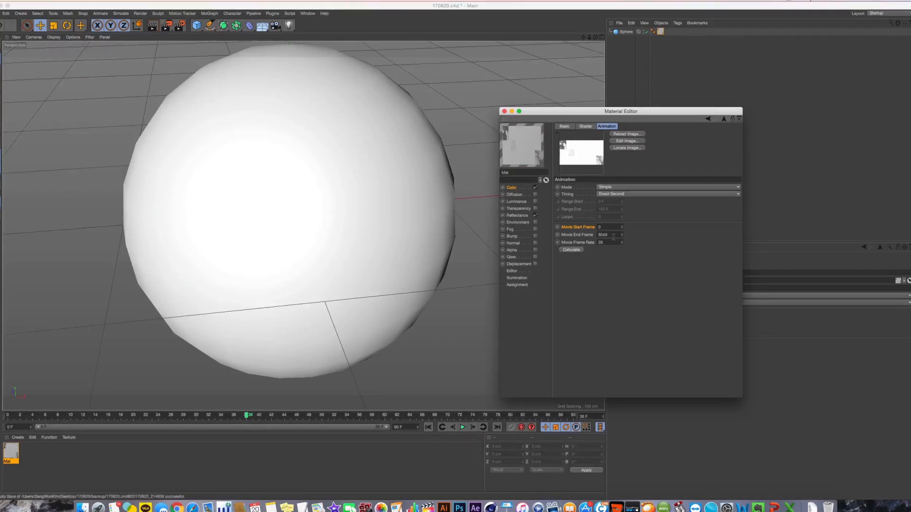
{"action": "double_click", "coordinate": [600, 243]}
{"action": "left_click", "coordinate": [605, 194]}
{"action": "left_click", "coordinate": [605, 216]}
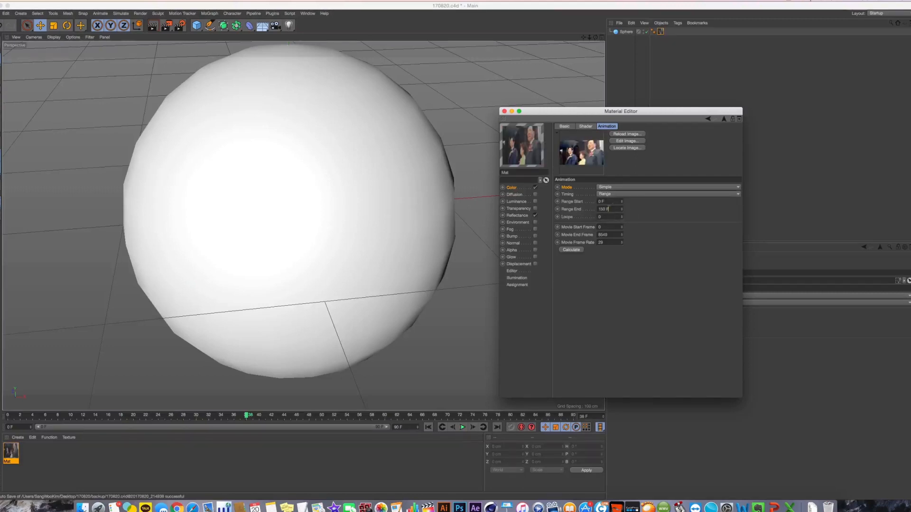
Set the movie texture's Range End to 300 frames and check the preview, before reducing it to 2 frames
{"action": "left_click", "coordinate": [596, 208]}
{"action": "key", "text": "BackSpace"}
{"action": "type", "text": "300"}
{"action": "key", "text": "Return"}
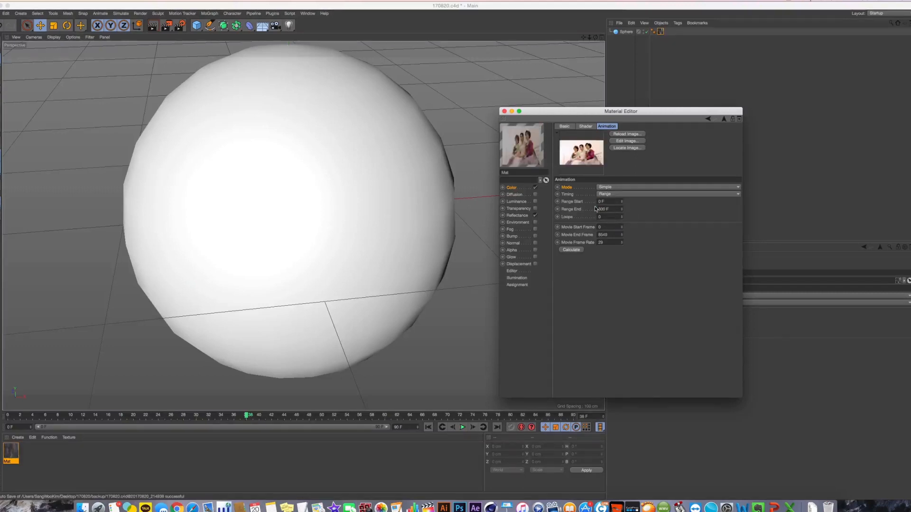
{"action": "type", "text": "2"}
{"action": "key", "text": "Return"}
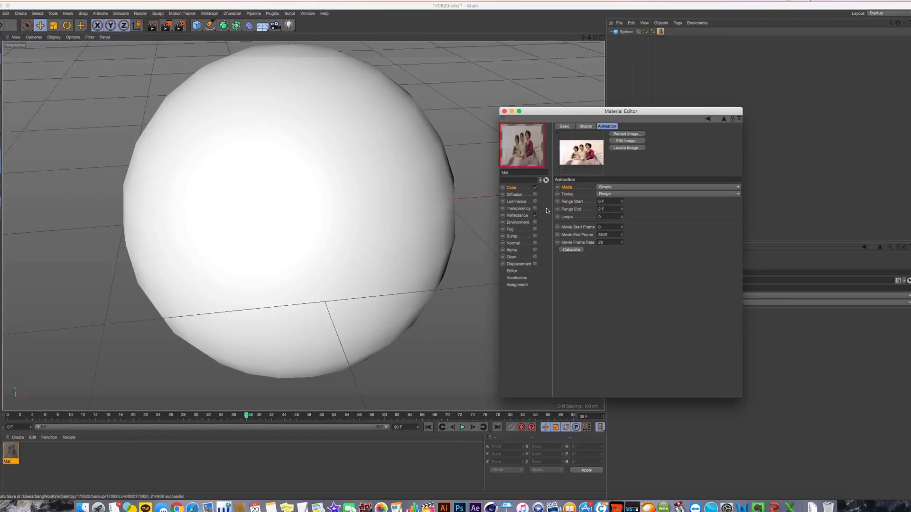
Compare the Exact Frame and Exact Second timing options for the movie texture, leaving Timing set to Exact Second
{"action": "left_click", "coordinate": [612, 195]}
{"action": "left_click", "coordinate": [614, 200]}
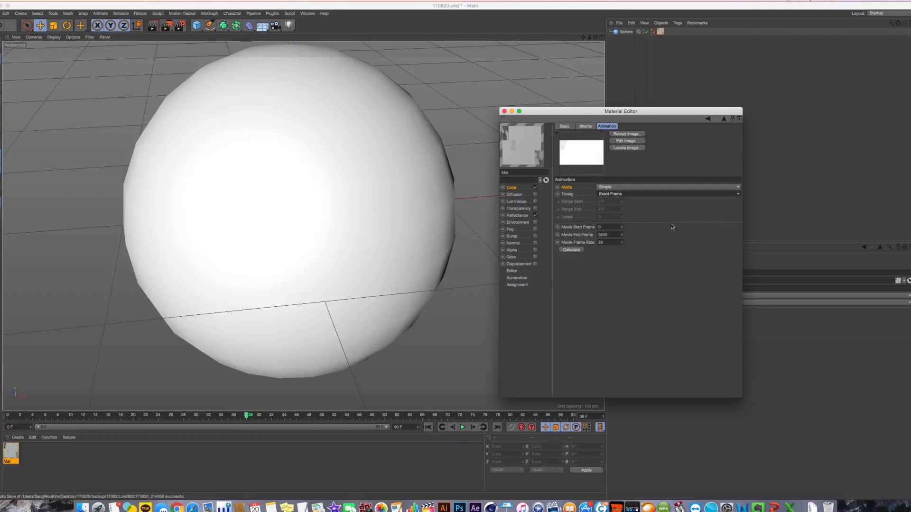
{"action": "left_click", "coordinate": [636, 194]}
{"action": "left_click", "coordinate": [631, 210]}
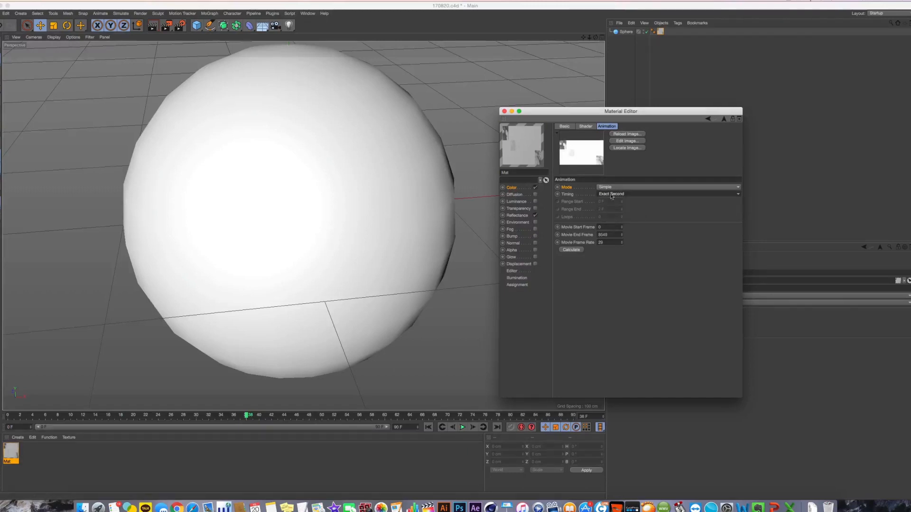
{"action": "left_click", "coordinate": [624, 195]}
{"action": "left_click", "coordinate": [625, 201]}
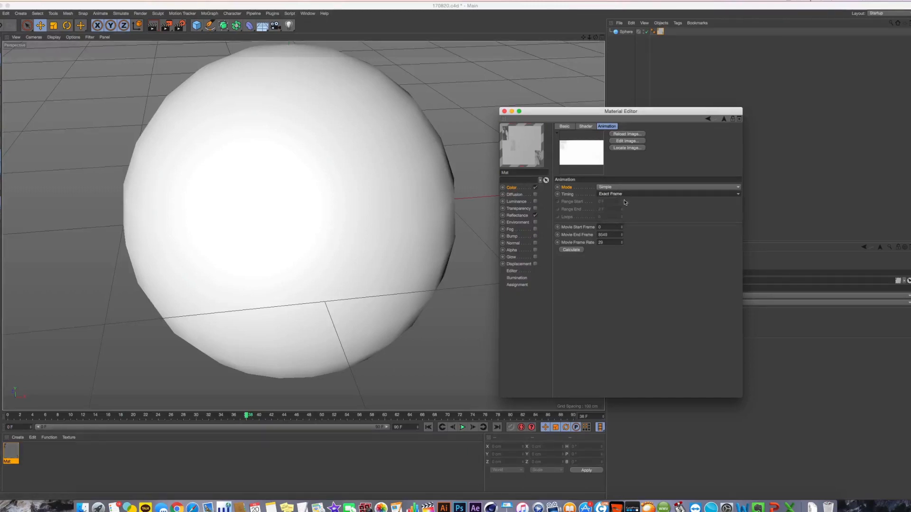
{"action": "left_click", "coordinate": [625, 195]}
{"action": "left_click", "coordinate": [616, 209]}
Try a Movie Start Frame of 50 with the timeline at frame 0, and recalculate the movie's frame values
{"action": "left_click_drag", "start_coordinate": [604, 229], "coordinate": [548, 226]}
{"action": "type", "text": "50"}
{"action": "key", "text": "Return"}
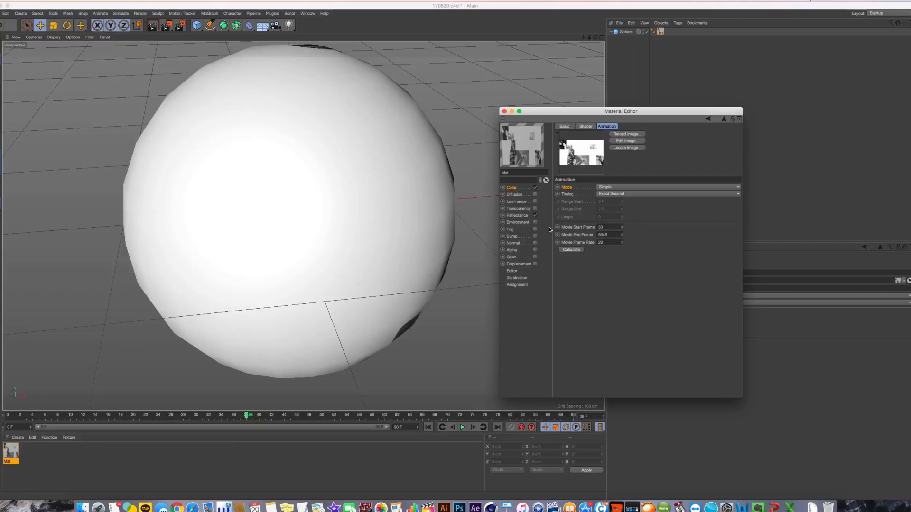
{"action": "left_click", "coordinate": [12, 416]}
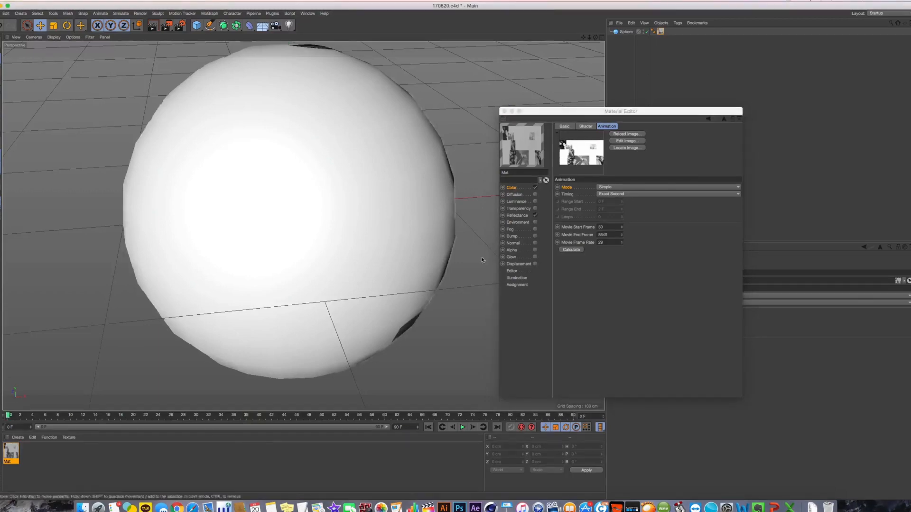
{"action": "left_click", "coordinate": [571, 249]}
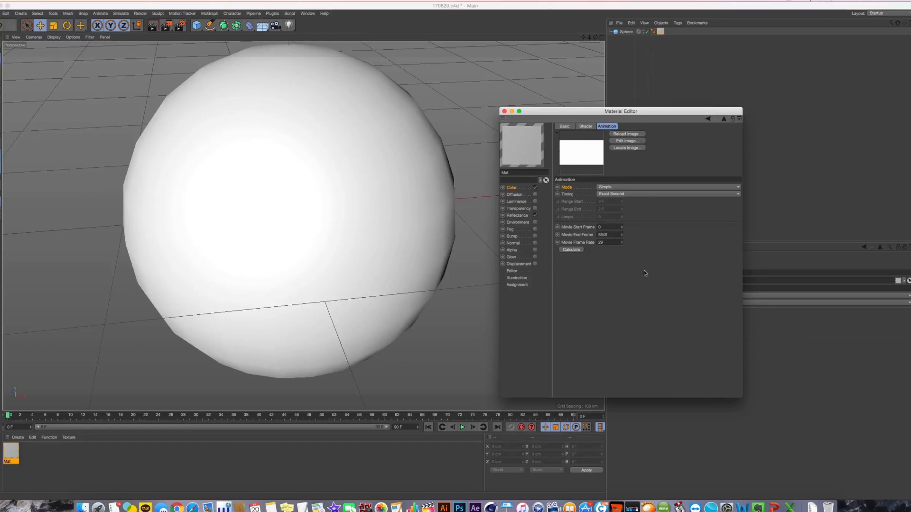
Play the timeline briefly, return to the first frame, and enable Animate Preview in the material's Editor settings
{"action": "left_click", "coordinate": [462, 427]}
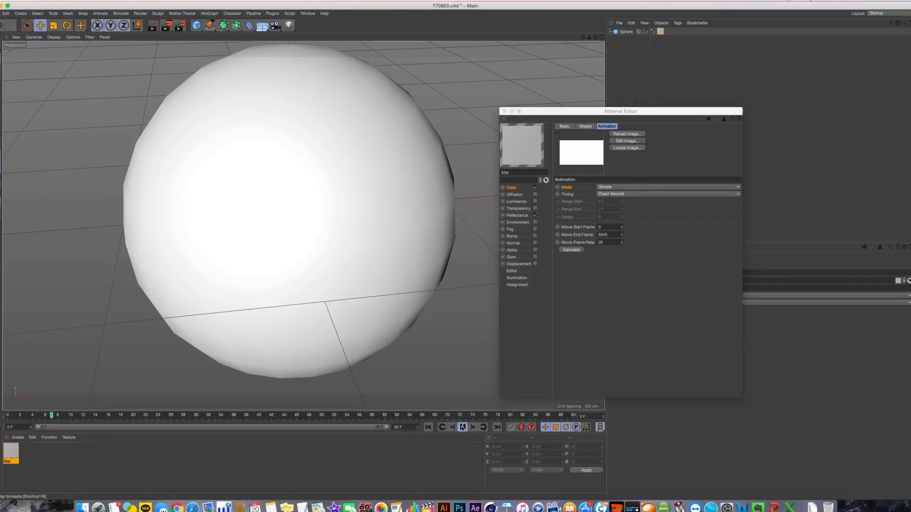
{"action": "left_click", "coordinate": [428, 427]}
{"action": "left_click", "coordinate": [529, 281]}
{"action": "left_click", "coordinate": [525, 285]}
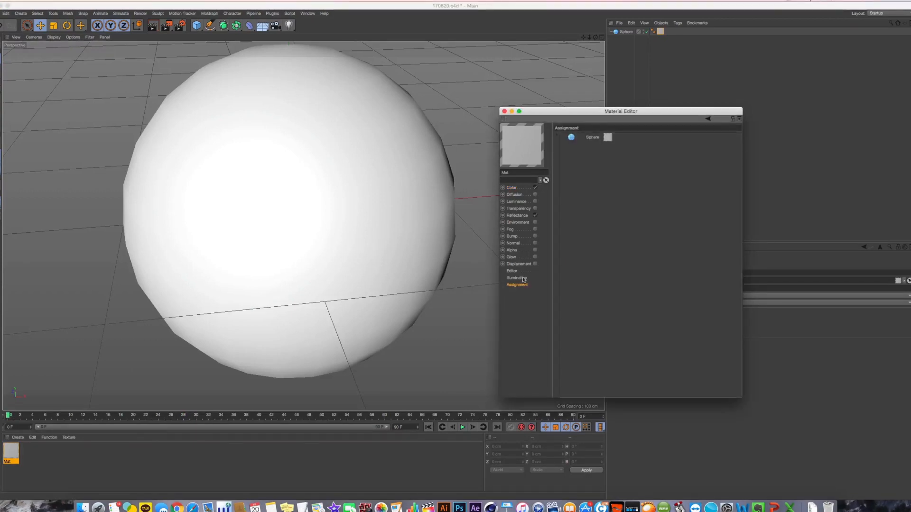
{"action": "left_click", "coordinate": [520, 271]}
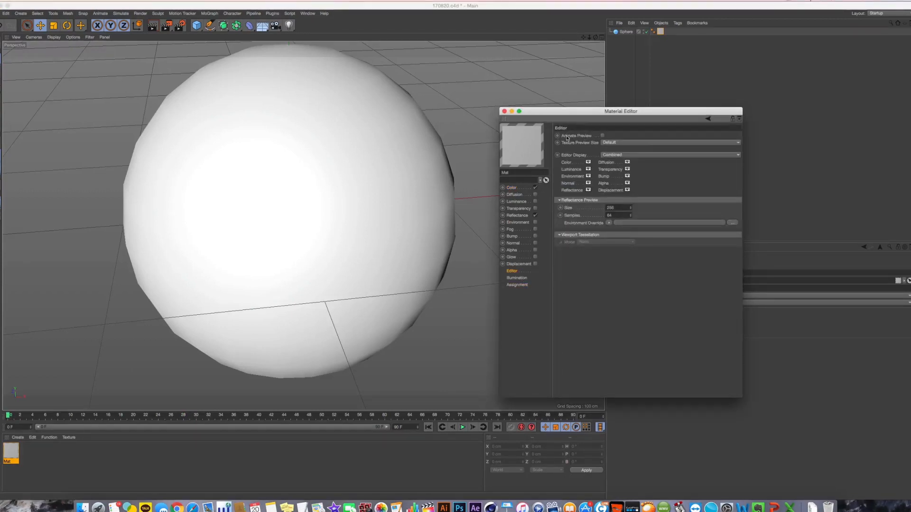
{"action": "left_click", "coordinate": [602, 135]}
Scrub and play the timeline to check the movie texture's animation on the sphere from another side
{"action": "left_click", "coordinate": [295, 416]}
{"action": "left_click_drag", "start_coordinate": [295, 418], "coordinate": [365, 417]}
{"action": "scroll", "coordinate": [378, 325], "scroll_direction": "down", "scroll_amount": 5}
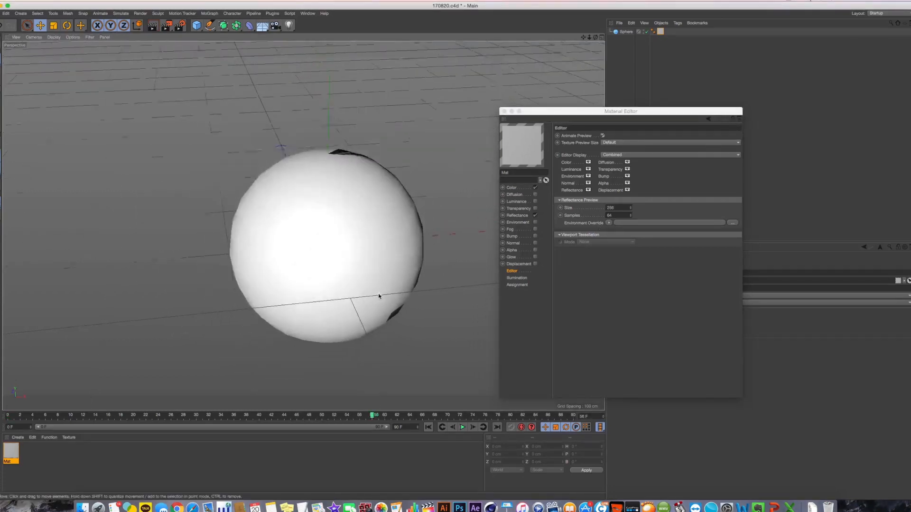
{"action": "left_click_drag", "start_coordinate": [375, 297], "coordinate": [306, 285], "text": "alt"}
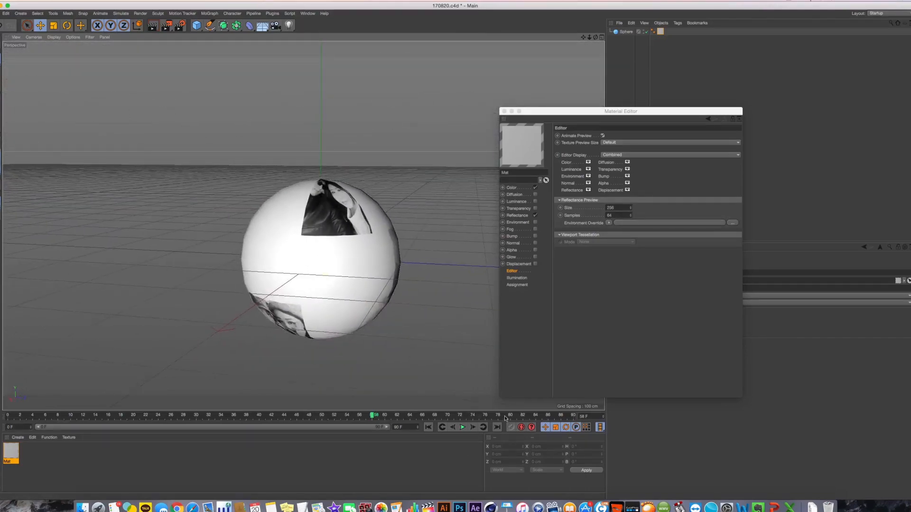
{"action": "left_click", "coordinate": [102, 418]}
{"action": "left_click", "coordinate": [463, 427]}
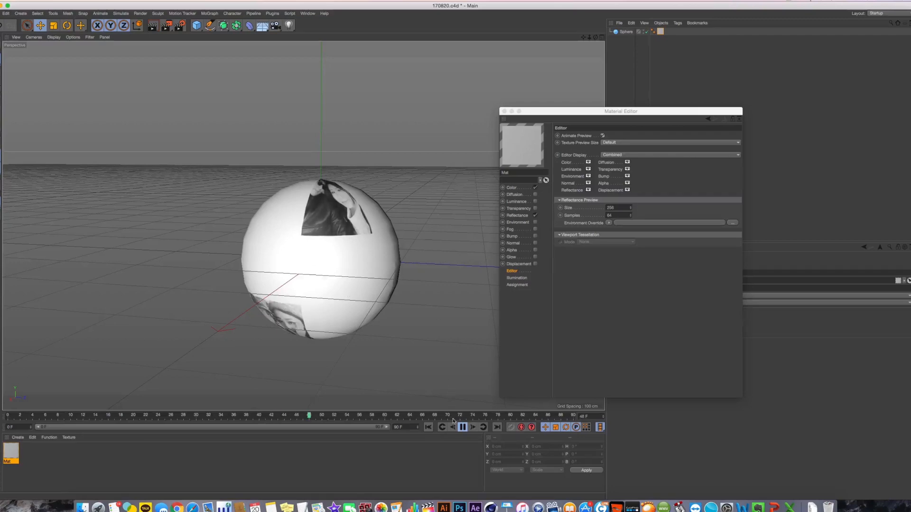
{"action": "left_click", "coordinate": [463, 427]}
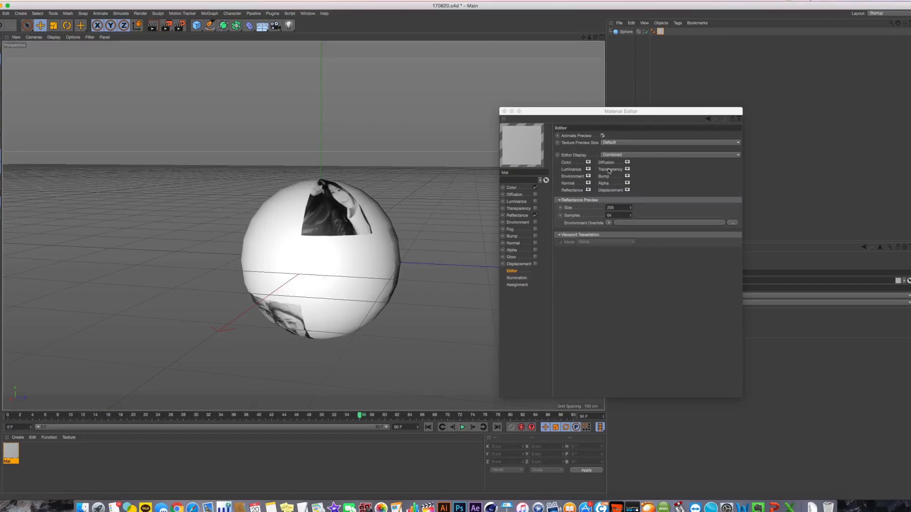
Try a Movie Start Frame of 50 with an earlier Movie End Frame, scrub to frame 90, and recalculate the frame values
{"action": "left_click", "coordinate": [512, 187]}
{"action": "left_click", "coordinate": [598, 233]}
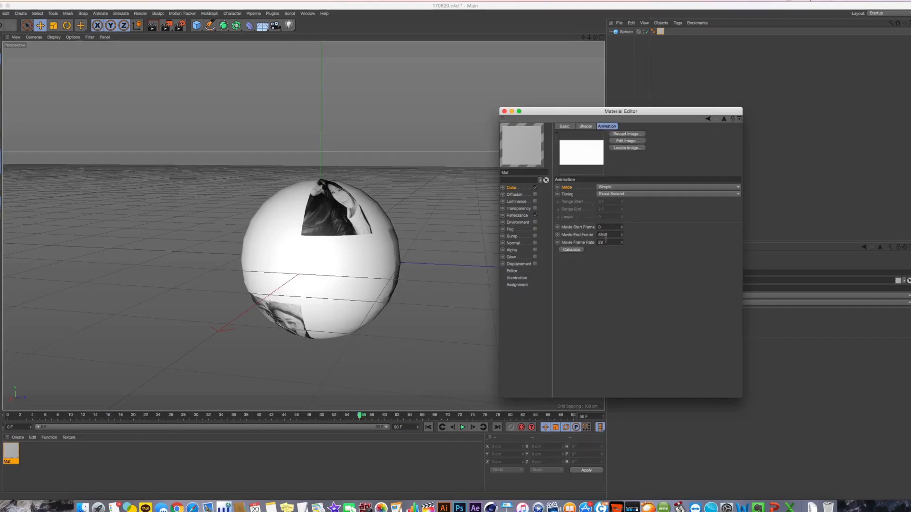
{"action": "left_click", "coordinate": [428, 427]}
{"action": "left_click", "coordinate": [522, 234]}
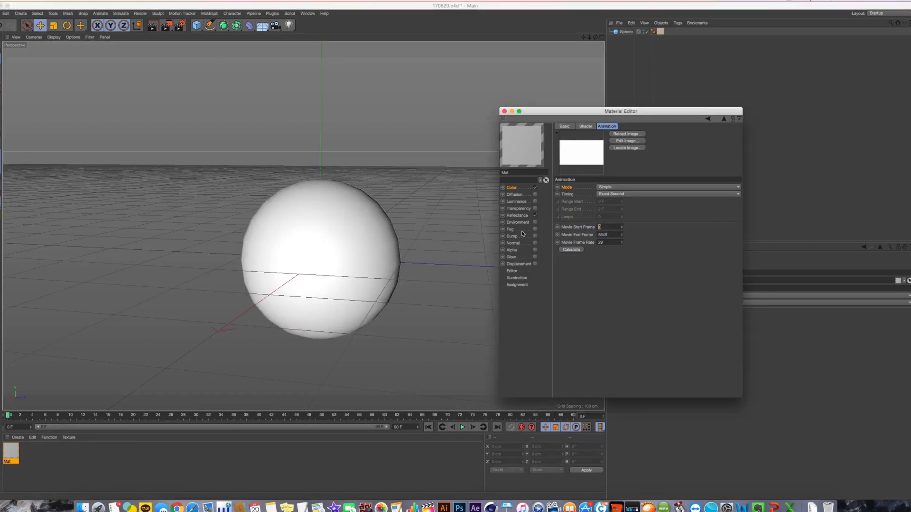
{"action": "key", "text": "Return"}
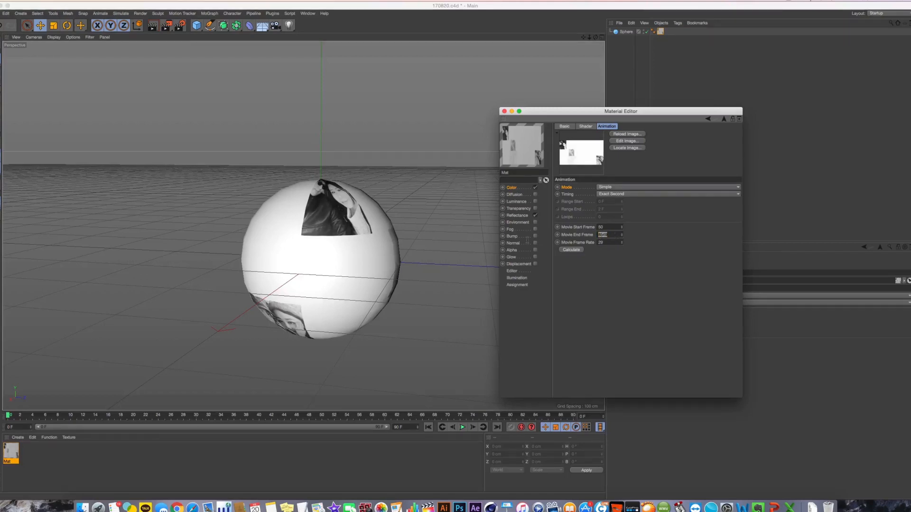
{"action": "key", "text": "Return"}
{"action": "left_click_drag", "start_coordinate": [434, 416], "coordinate": [573, 416]}
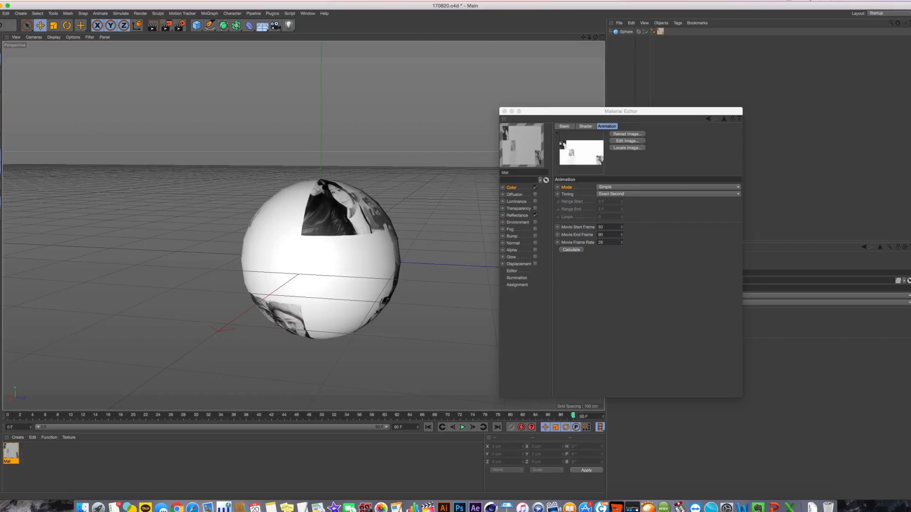
{"action": "left_click", "coordinate": [569, 250]}
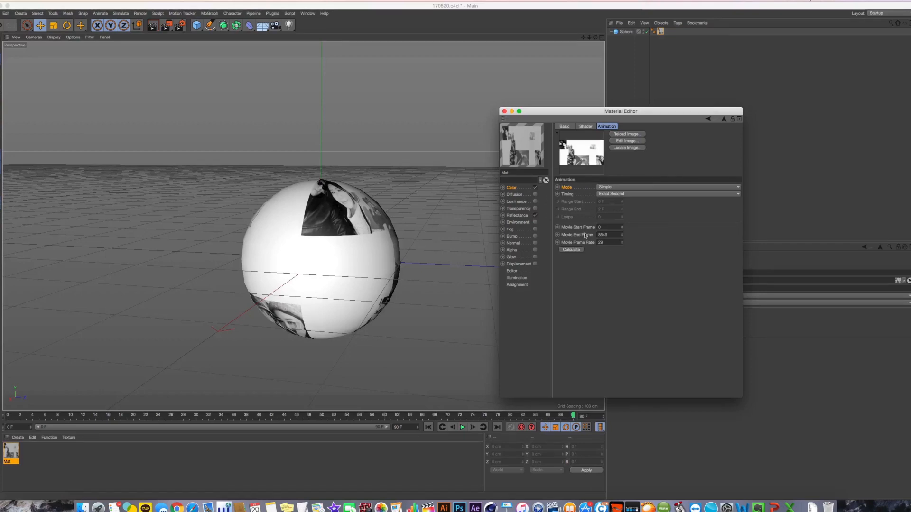
Review the material's Color, Diffusion and Luminance channel settings, finishing on the Color channel
{"action": "left_click", "coordinate": [518, 195]}
{"action": "left_click", "coordinate": [511, 187]}
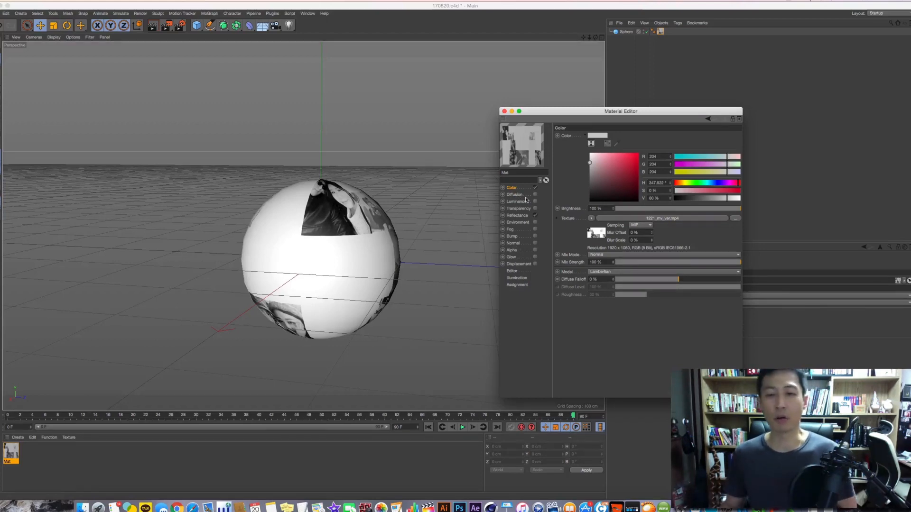
{"action": "left_click", "coordinate": [514, 195]}
{"action": "left_click", "coordinate": [517, 202]}
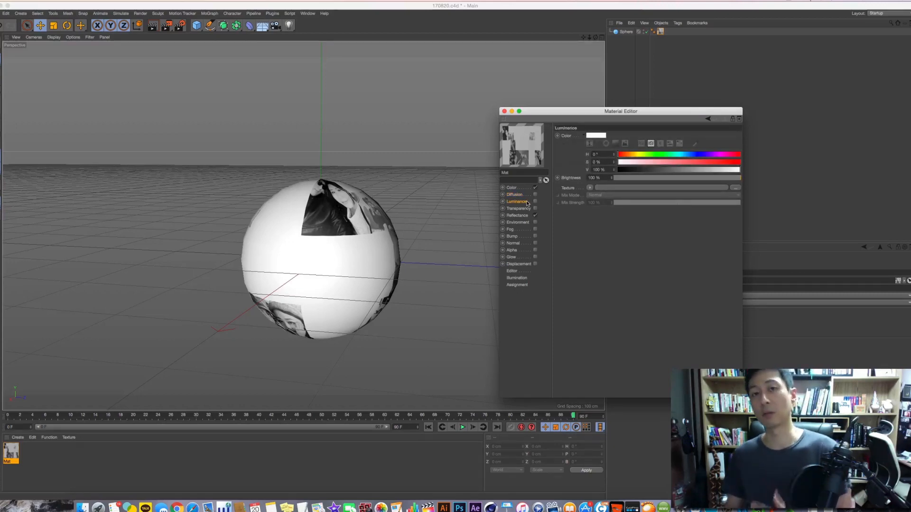
{"action": "left_click", "coordinate": [524, 195]}
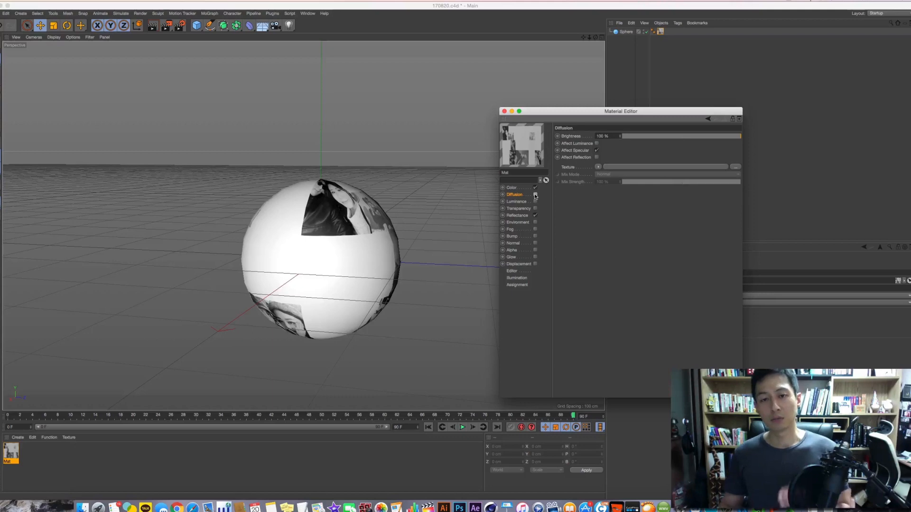
{"action": "left_click", "coordinate": [522, 188]}
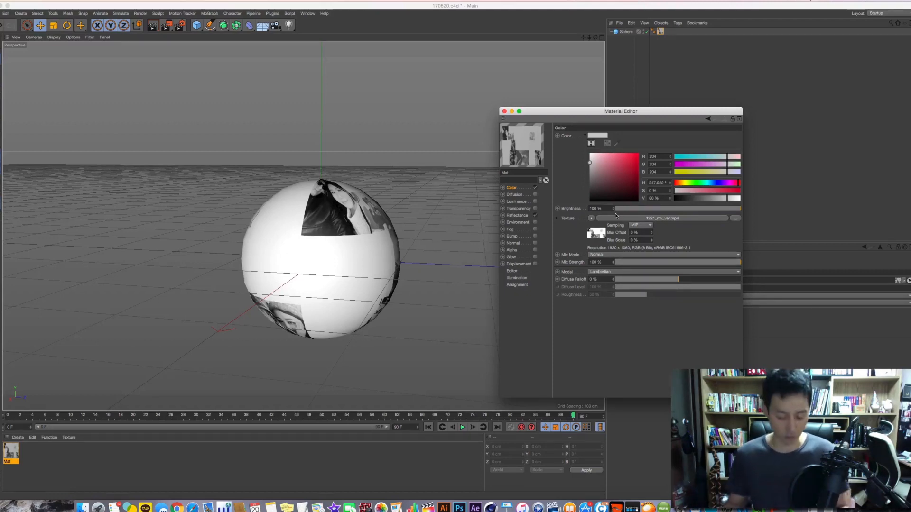
Close the 170820.c4d project without saving its changes
{"action": "key", "text": "super+w"}
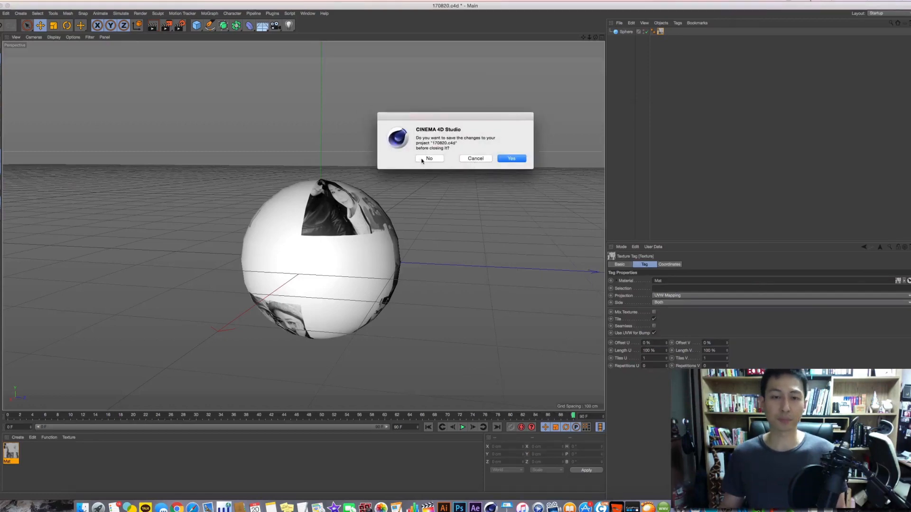
{"action": "left_click", "coordinate": [429, 161]}
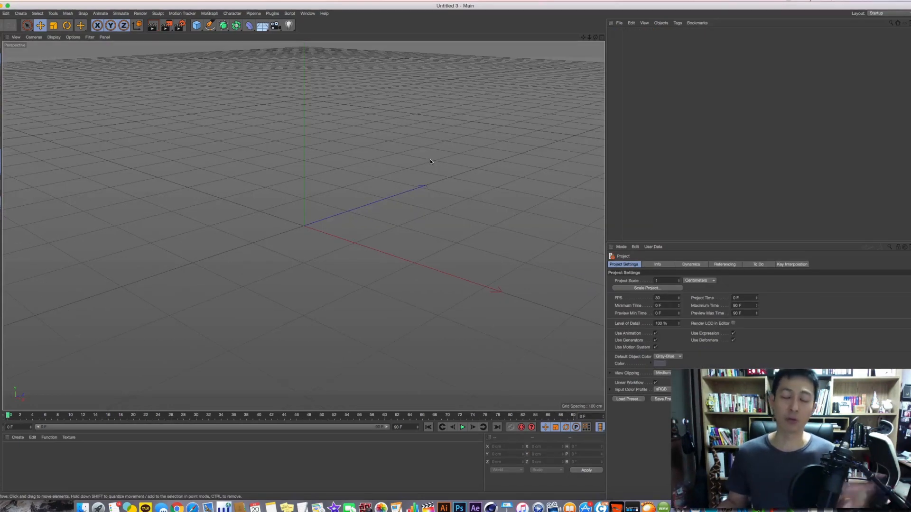